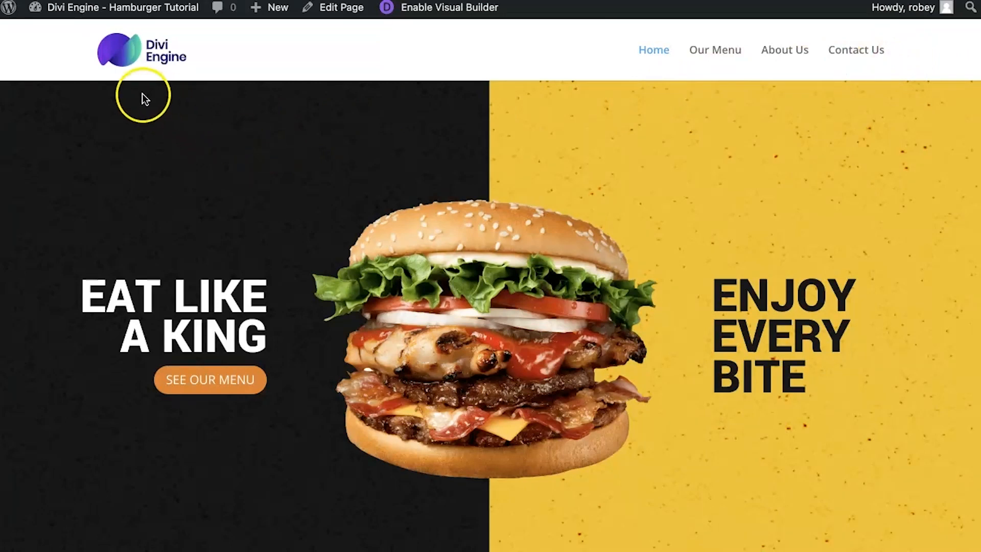
Step: Open the Divi Mobile section of the site's Theme Customizer
{"action": "mouse_move", "coordinate": [69, 20]}
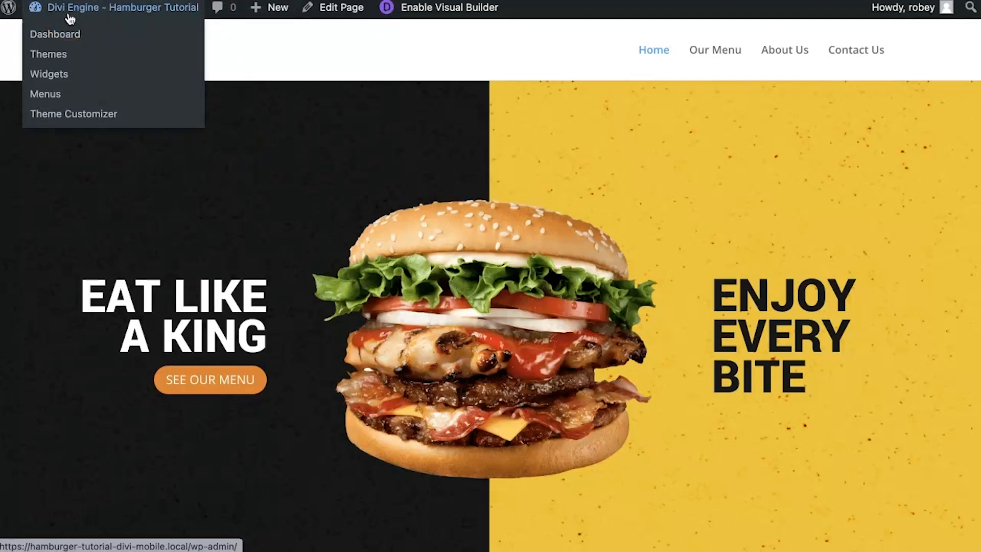
{"action": "left_click", "coordinate": [70, 65]}
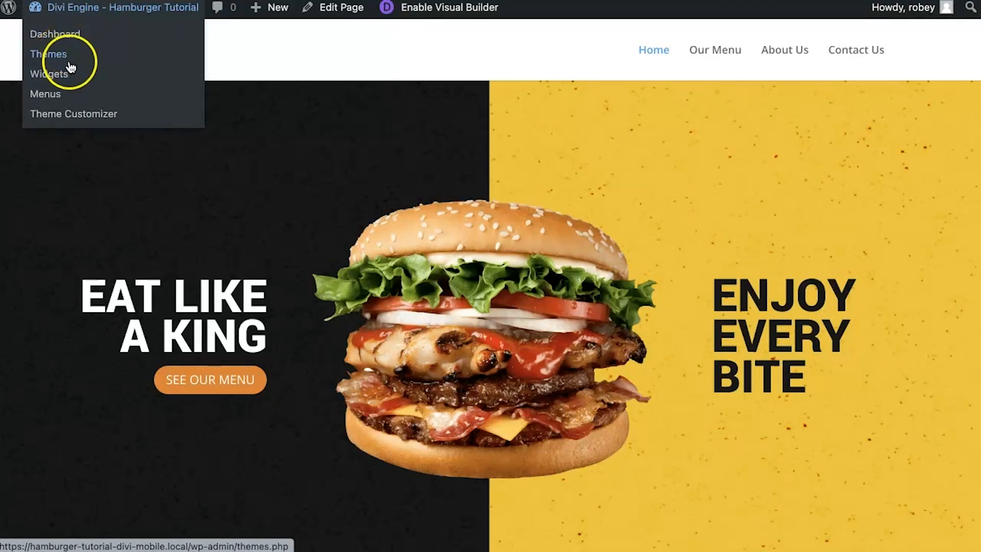
{"action": "left_click", "coordinate": [79, 117]}
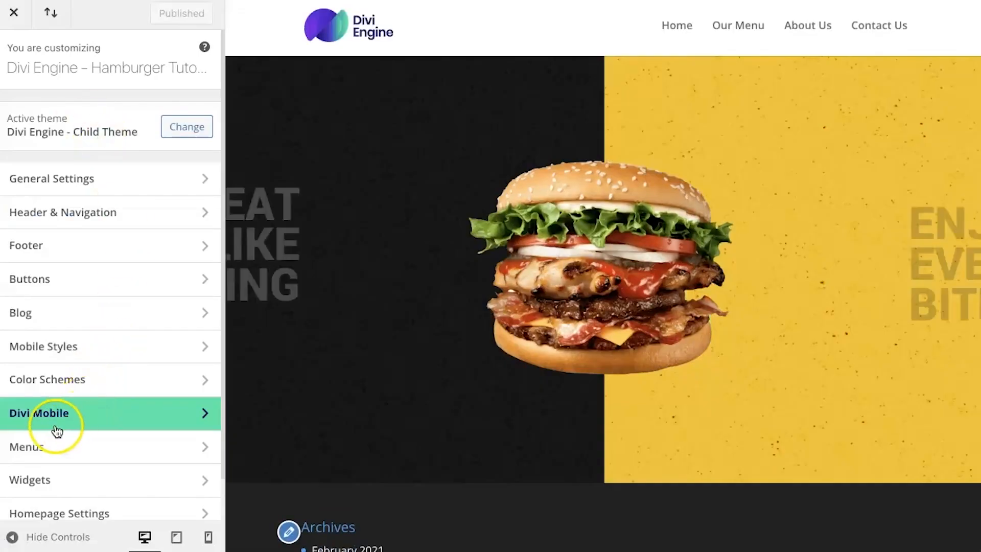
{"action": "left_click", "coordinate": [104, 412]}
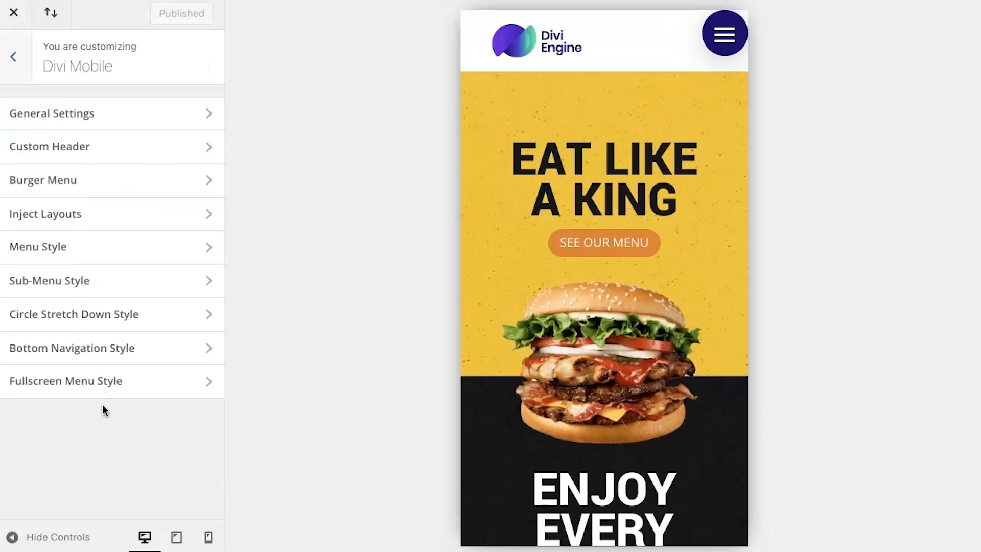
Step: Set the preview mode to Desktop in Divi Mobile's General Settings
{"action": "left_click", "coordinate": [158, 116]}
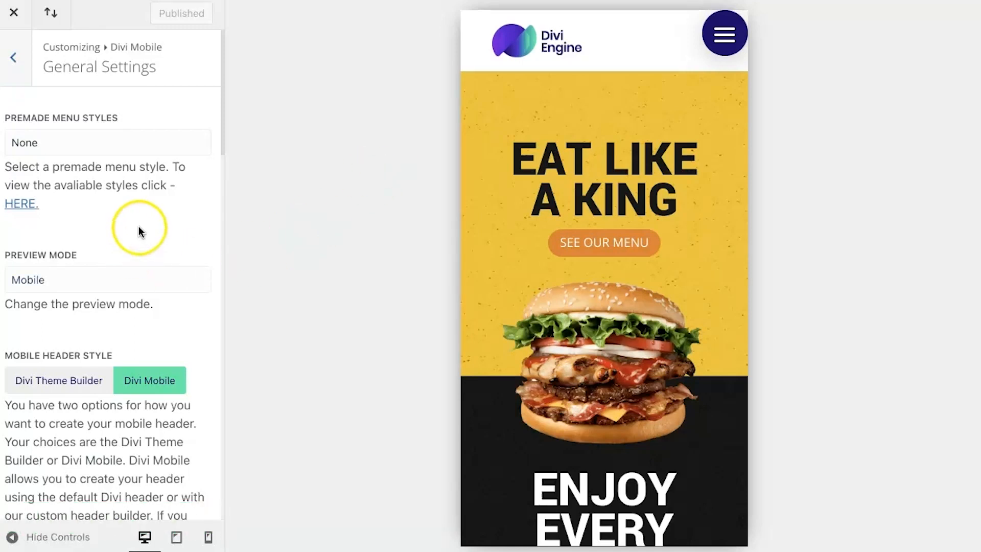
{"action": "left_click", "coordinate": [117, 279]}
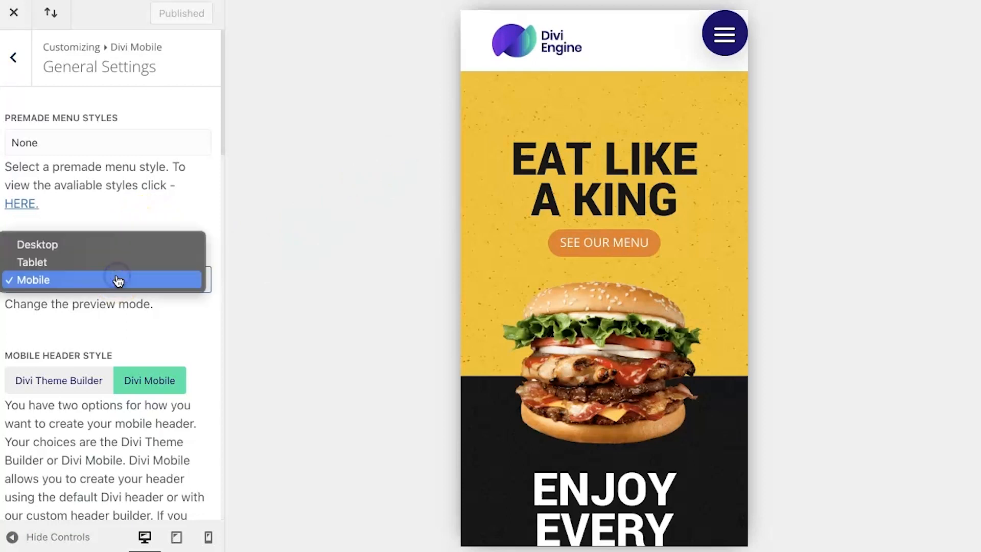
{"action": "left_click", "coordinate": [129, 251]}
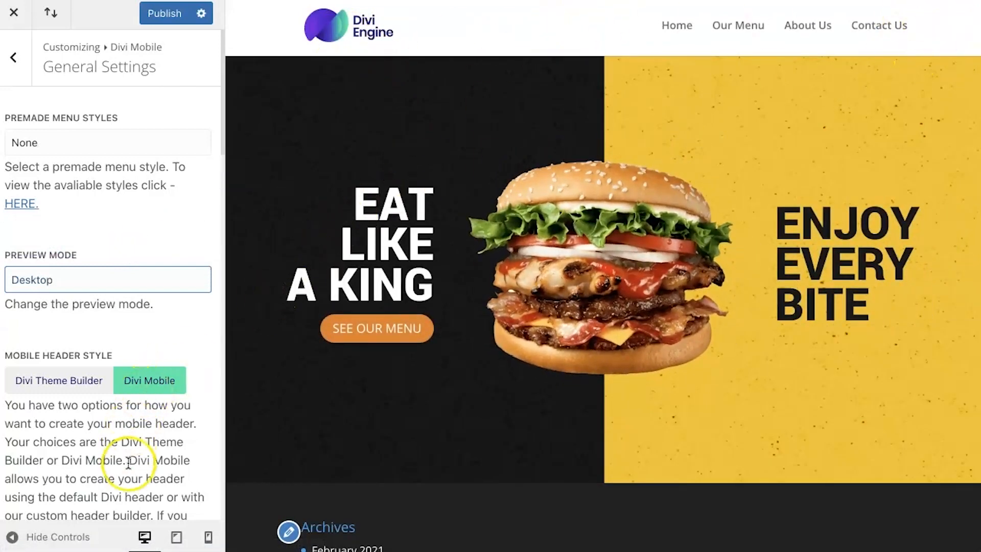
Step: Set the primary menu's Expand From Outside Screen Style to FullScreen Slide Down
{"action": "scroll", "coordinate": [128, 462], "scroll_direction": "down", "scroll_amount": 1}
{"action": "scroll", "coordinate": [128, 462], "scroll_direction": "down", "scroll_amount": 3}
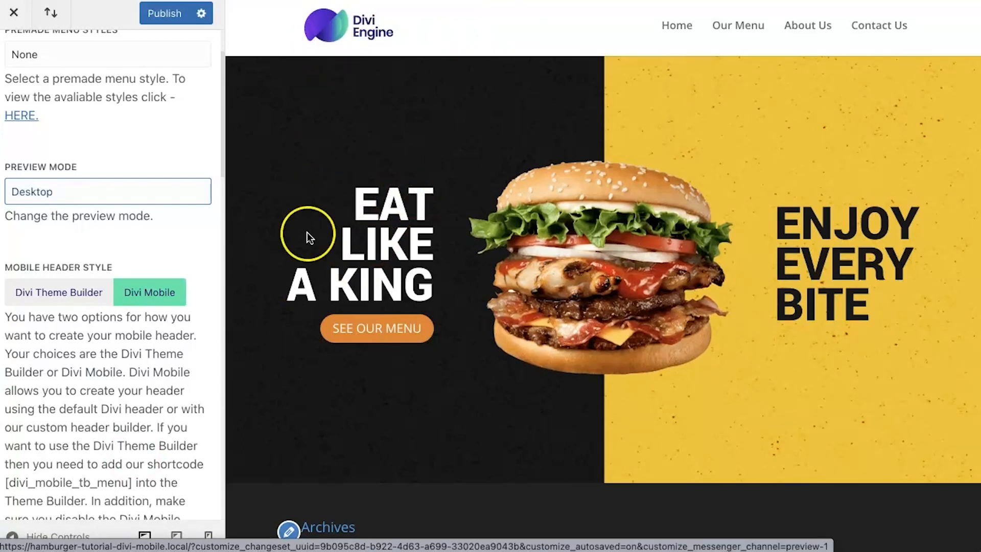
{"action": "scroll", "coordinate": [121, 392], "scroll_direction": "down", "scroll_amount": 2}
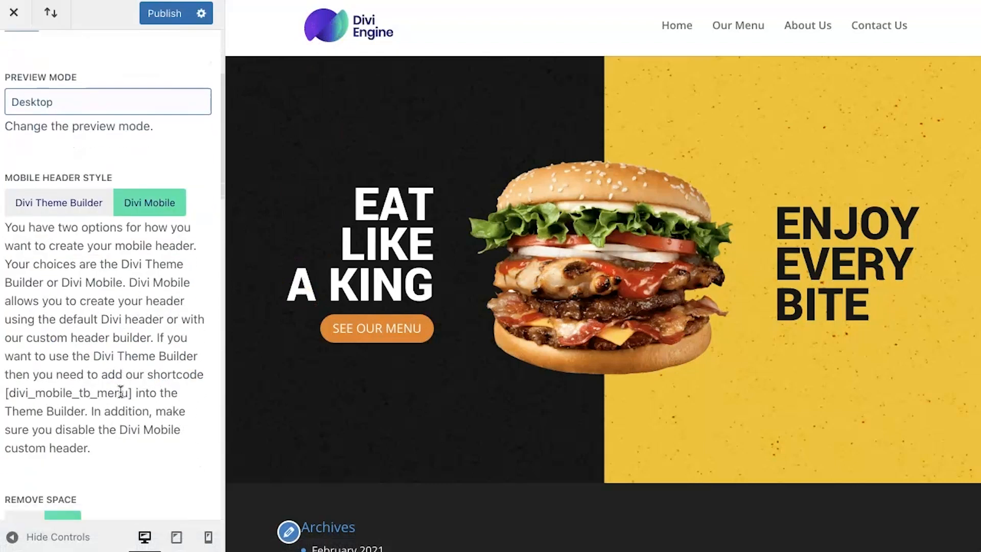
{"action": "scroll", "coordinate": [121, 392], "scroll_direction": "down", "scroll_amount": 10}
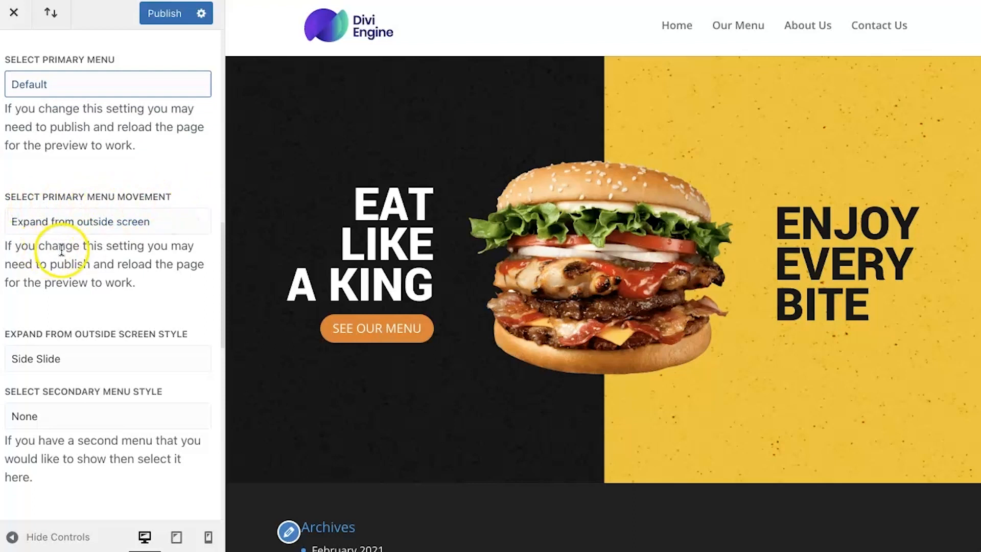
{"action": "scroll", "coordinate": [85, 261], "scroll_direction": "down", "scroll_amount": 3}
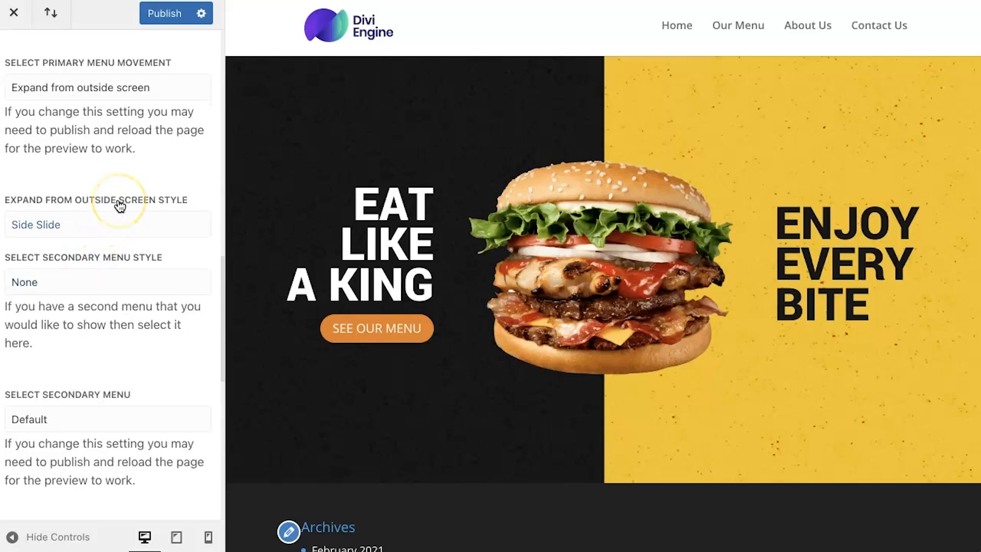
{"action": "left_click", "coordinate": [110, 221]}
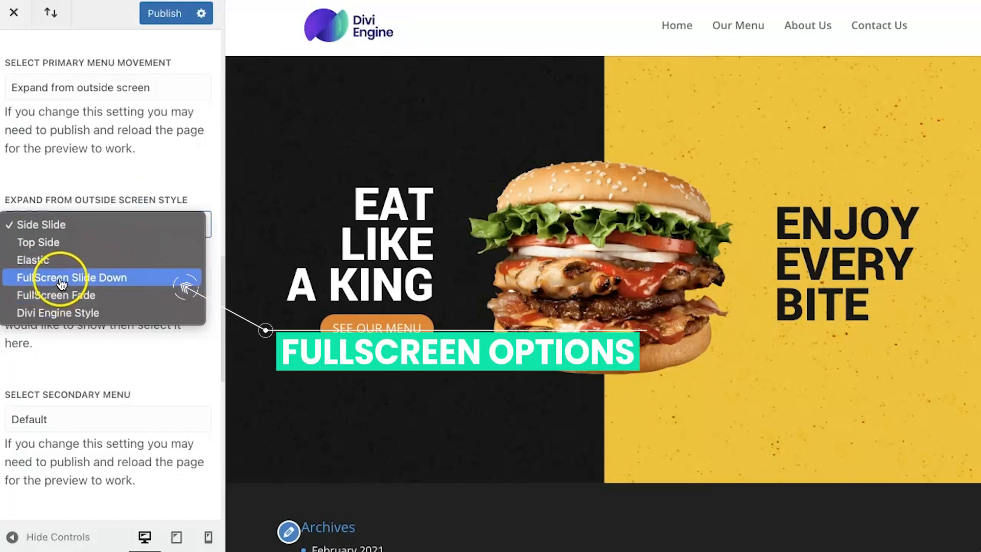
{"action": "left_click", "coordinate": [112, 279]}
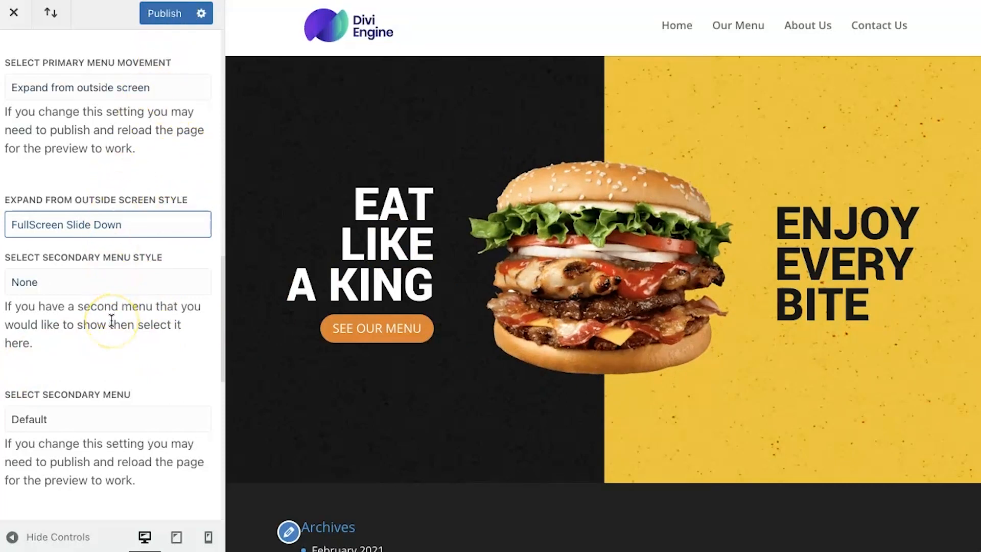
Step: Set the Divi Mobile break point to 5000 px and publish the changes
{"action": "scroll", "coordinate": [111, 320], "scroll_direction": "down", "scroll_amount": 3}
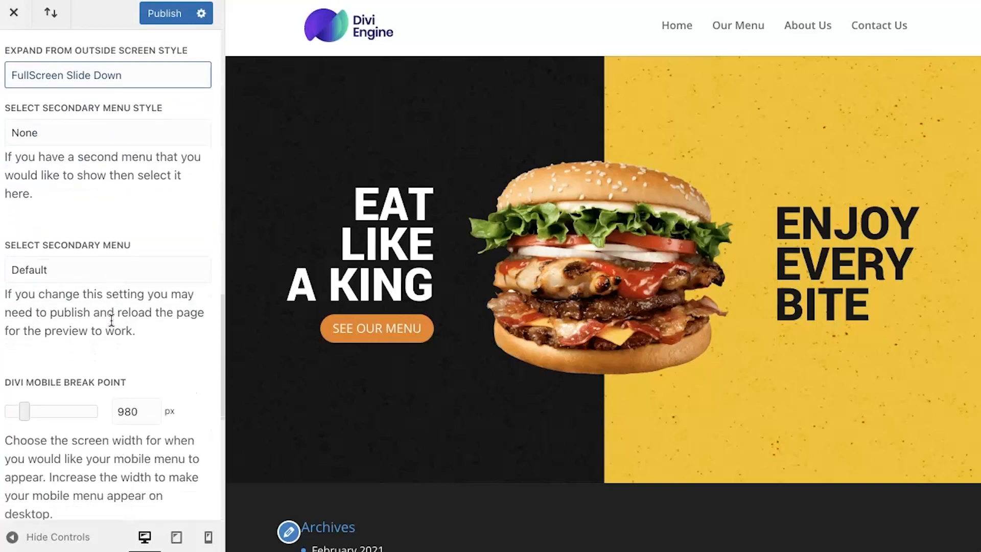
{"action": "scroll", "coordinate": [111, 320], "scroll_direction": "down", "scroll_amount": 2}
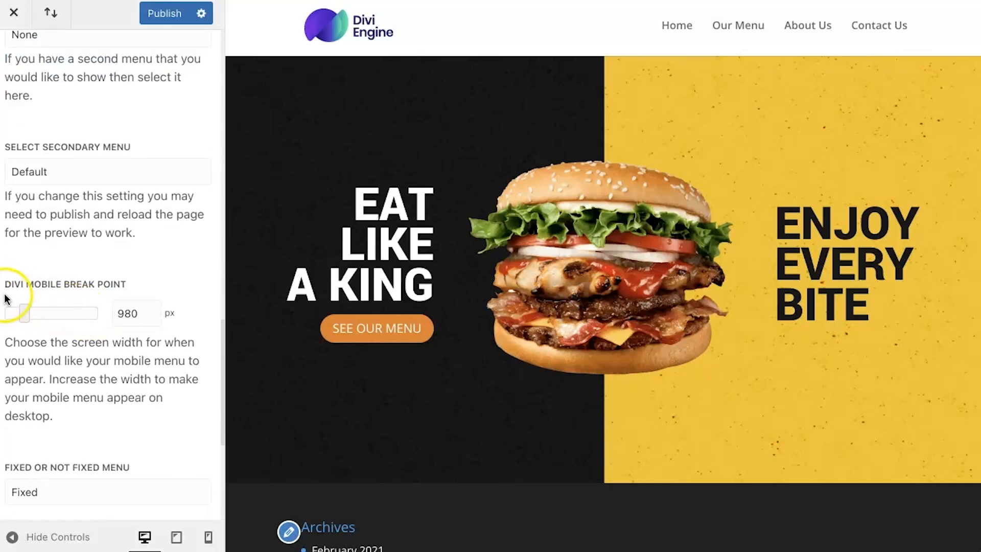
{"action": "left_click_drag", "start_coordinate": [24, 311], "coordinate": [103, 311]}
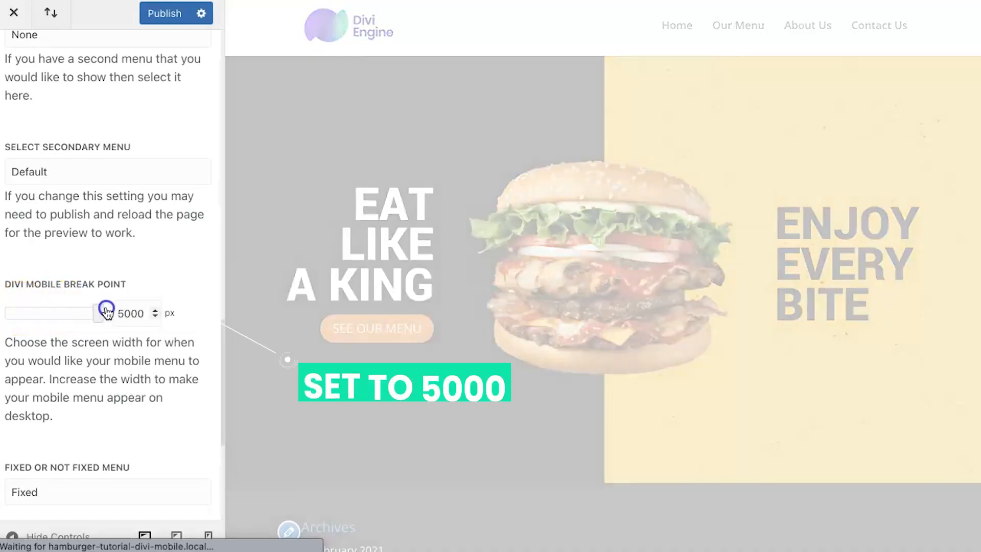
{"action": "left_click", "coordinate": [133, 307]}
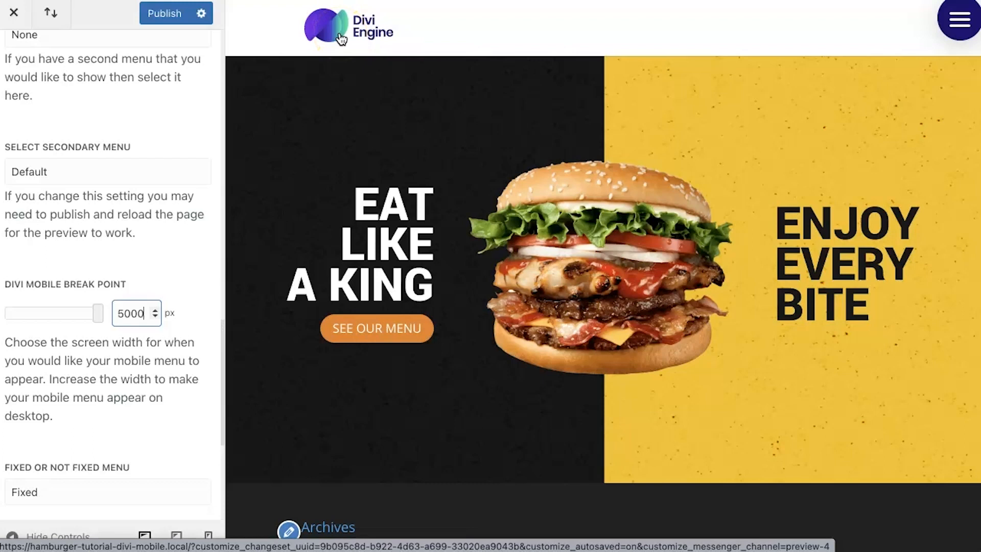
{"action": "left_click", "coordinate": [119, 361]}
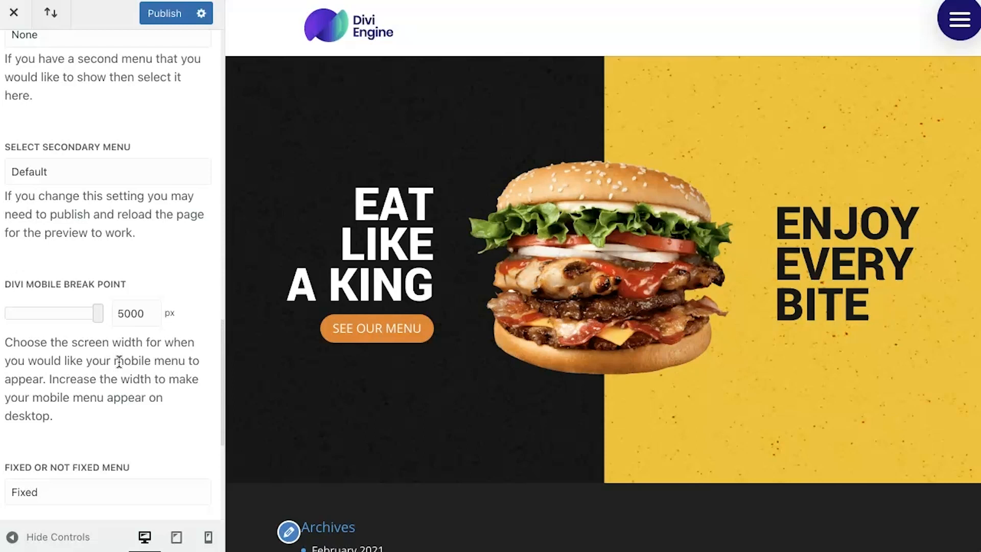
{"action": "left_click", "coordinate": [44, 422]}
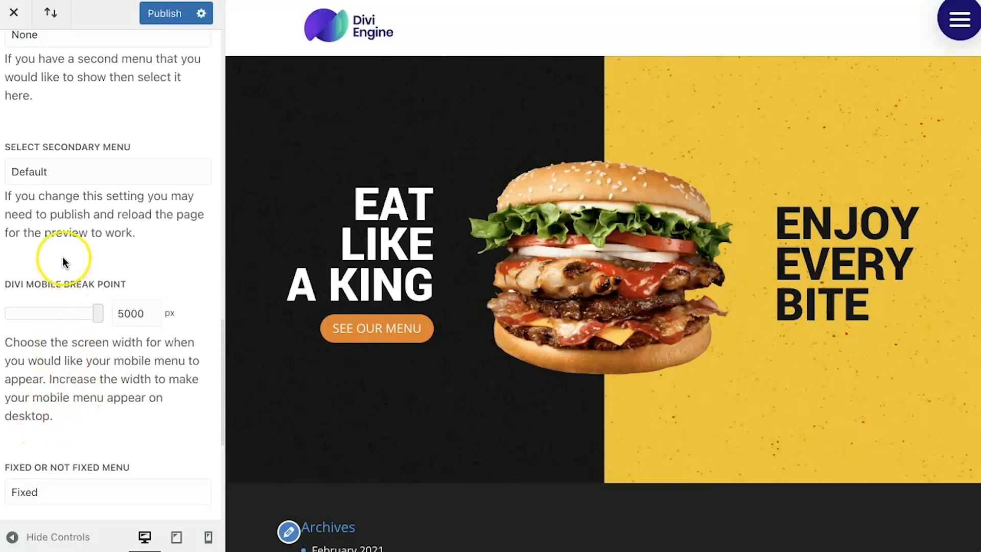
{"action": "left_click", "coordinate": [159, 18]}
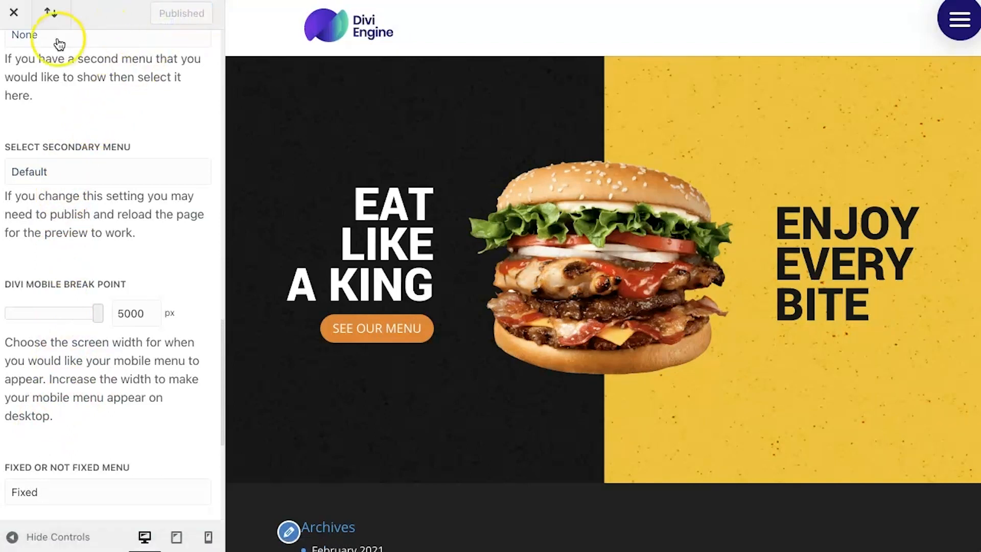
Step: Enable Create a Custom Header in Divi Mobile's Custom Header settings
{"action": "scroll", "coordinate": [65, 94], "scroll_direction": "up", "scroll_amount": 8}
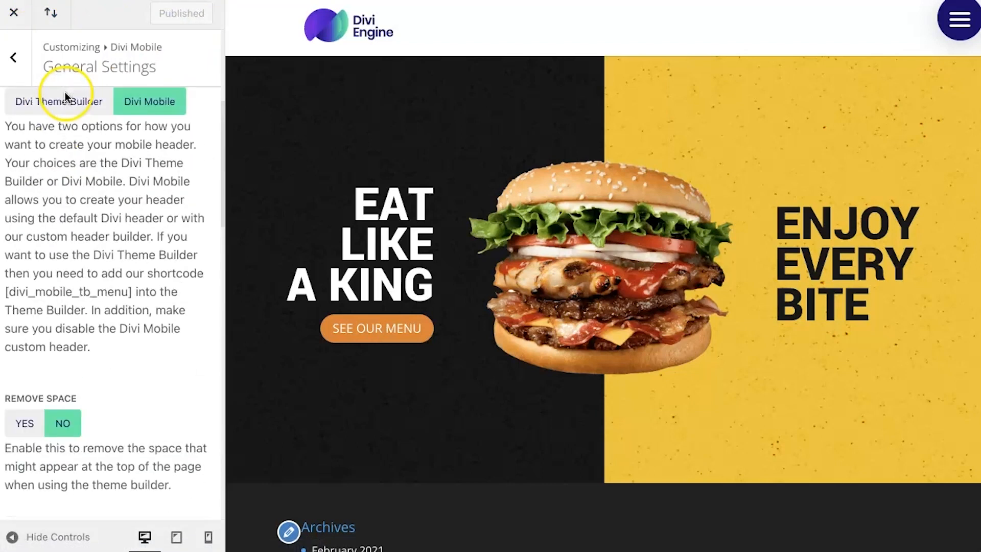
{"action": "left_click", "coordinate": [23, 65]}
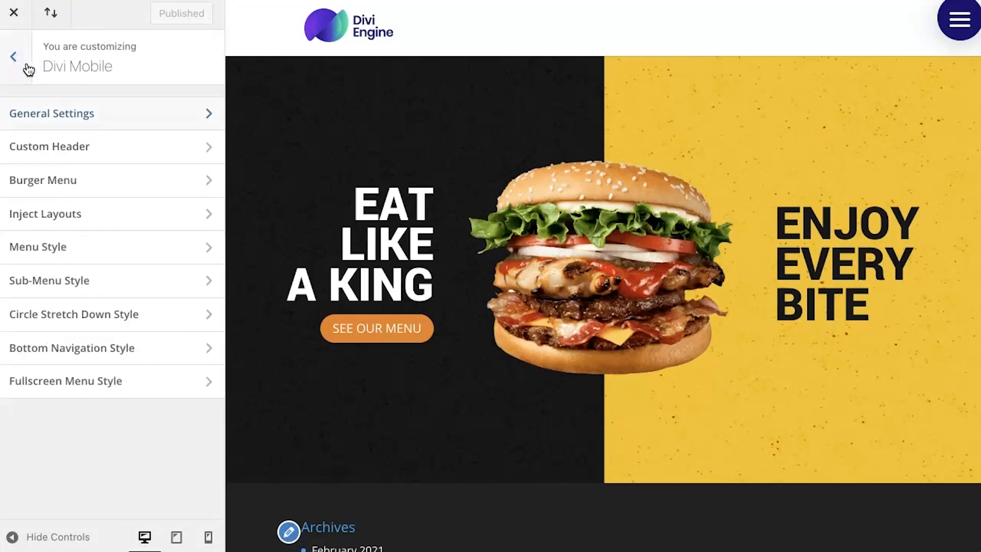
{"action": "left_click", "coordinate": [63, 147]}
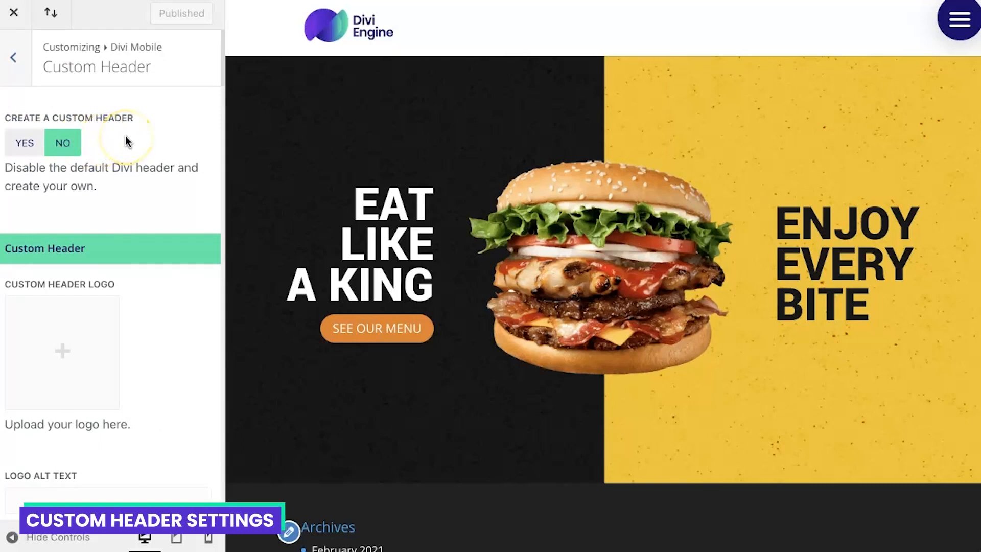
{"action": "scroll", "coordinate": [126, 141], "scroll_direction": "down", "scroll_amount": 5}
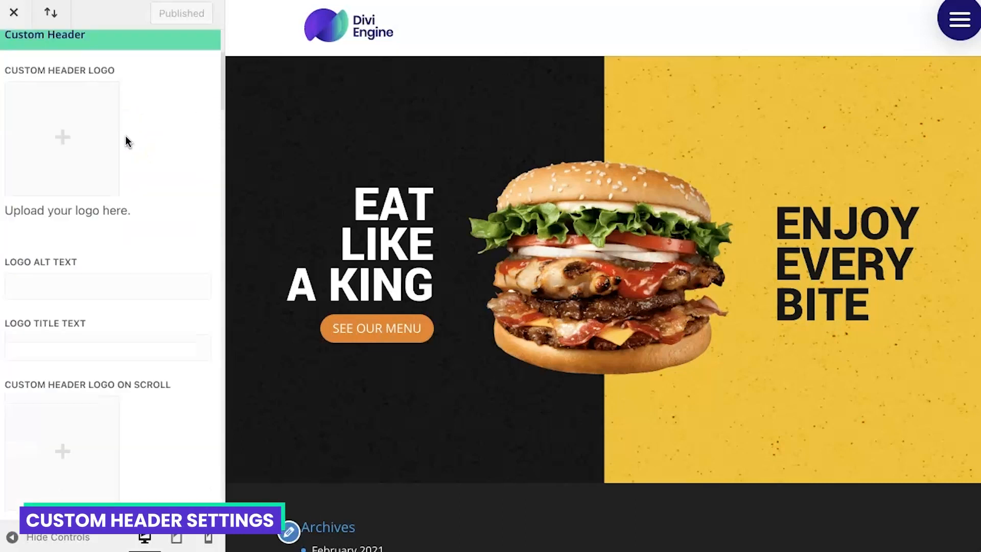
{"action": "scroll", "coordinate": [126, 141], "scroll_direction": "down", "scroll_amount": 5}
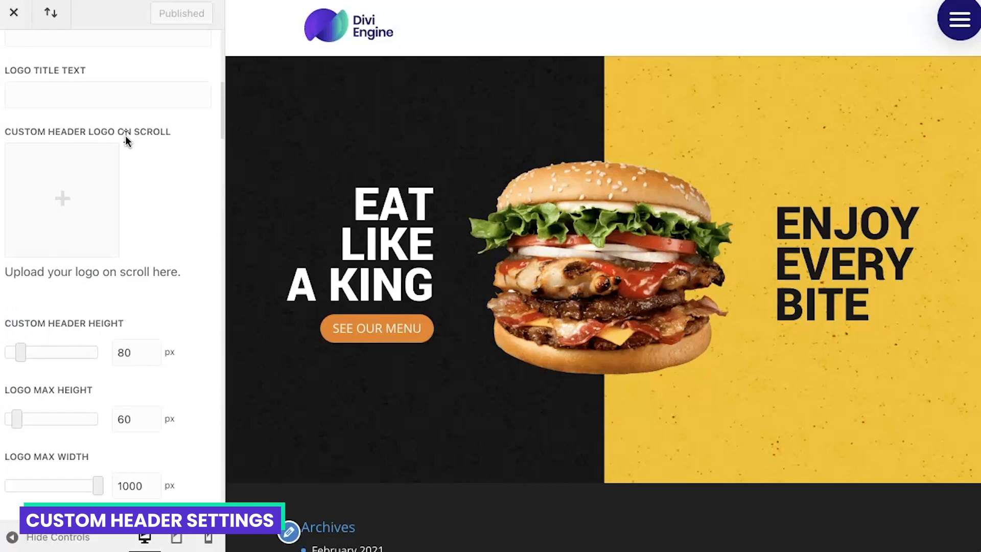
{"action": "scroll", "coordinate": [126, 141], "scroll_direction": "down", "scroll_amount": 7}
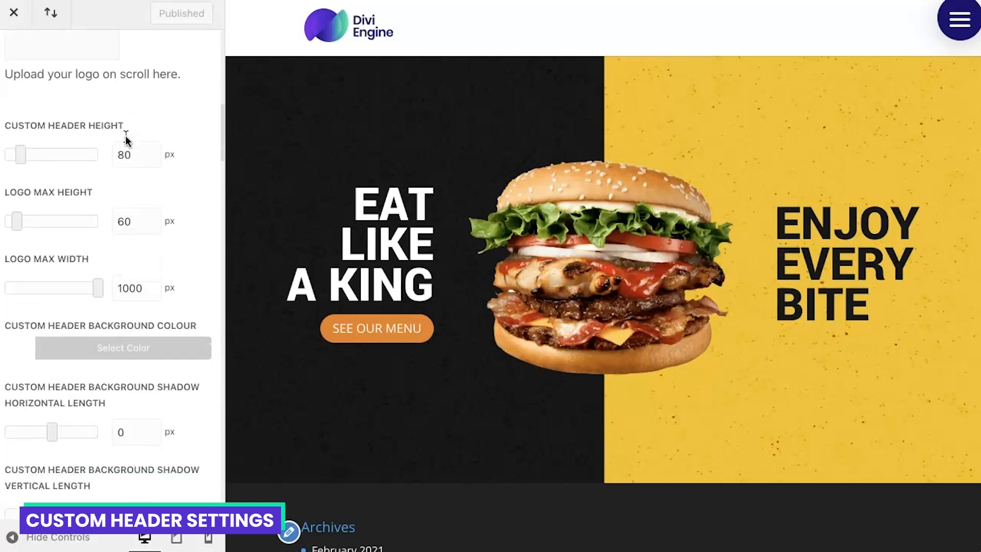
{"action": "scroll", "coordinate": [126, 141], "scroll_direction": "up", "scroll_amount": 6}
{"action": "scroll", "coordinate": [127, 141], "scroll_direction": "up", "scroll_amount": 6}
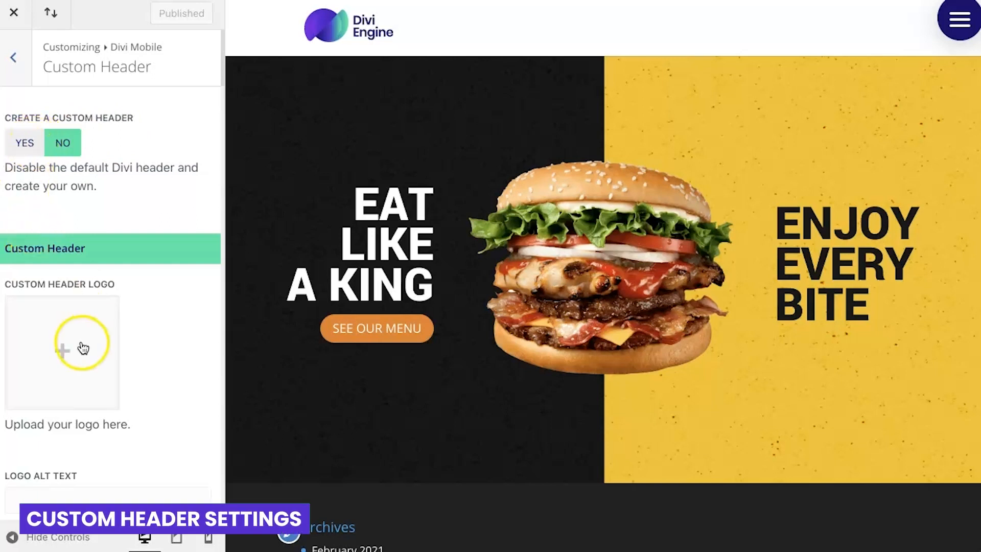
{"action": "left_click", "coordinate": [28, 145]}
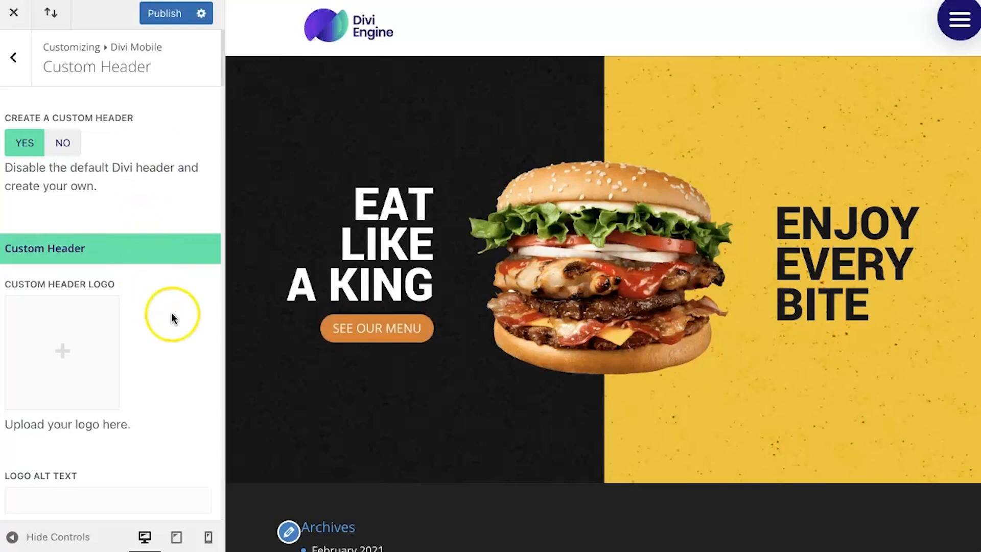
Step: Use the burger image icon.png from the media library as the custom header logo
{"action": "left_click", "coordinate": [69, 350]}
{"action": "left_click", "coordinate": [187, 224]}
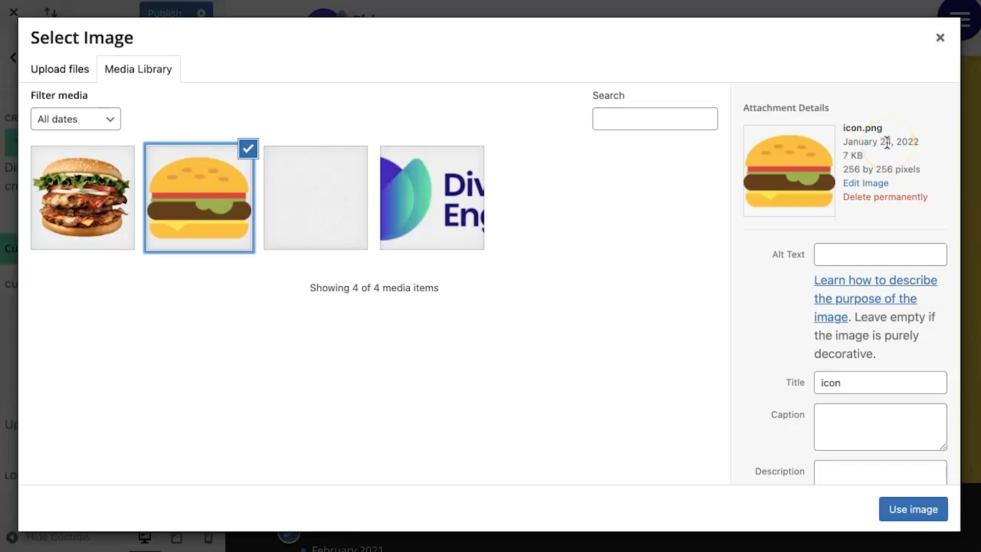
{"action": "left_click", "coordinate": [907, 513]}
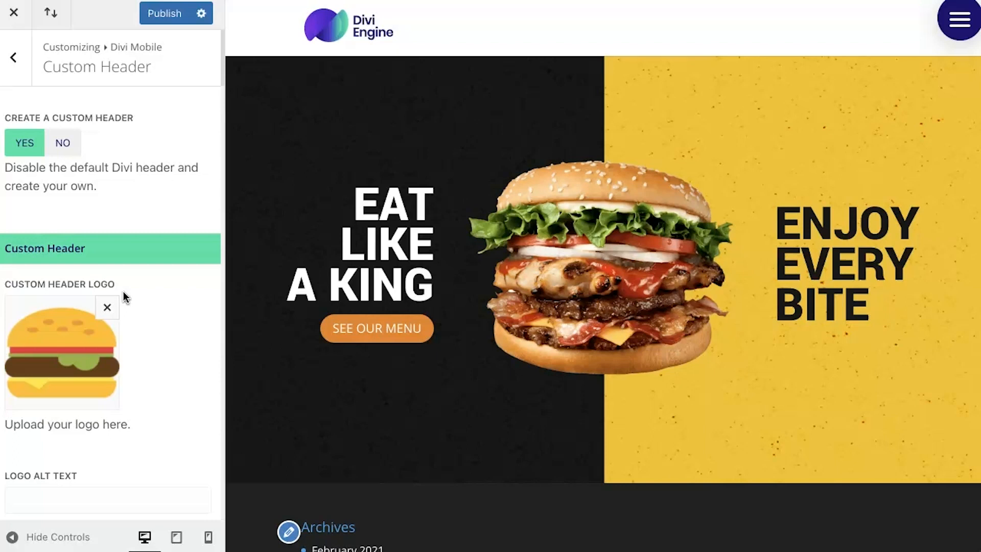
Step: Set the custom header's Logo Max Height to 50 px and publish the changes
{"action": "scroll", "coordinate": [144, 313], "scroll_direction": "down", "scroll_amount": 3}
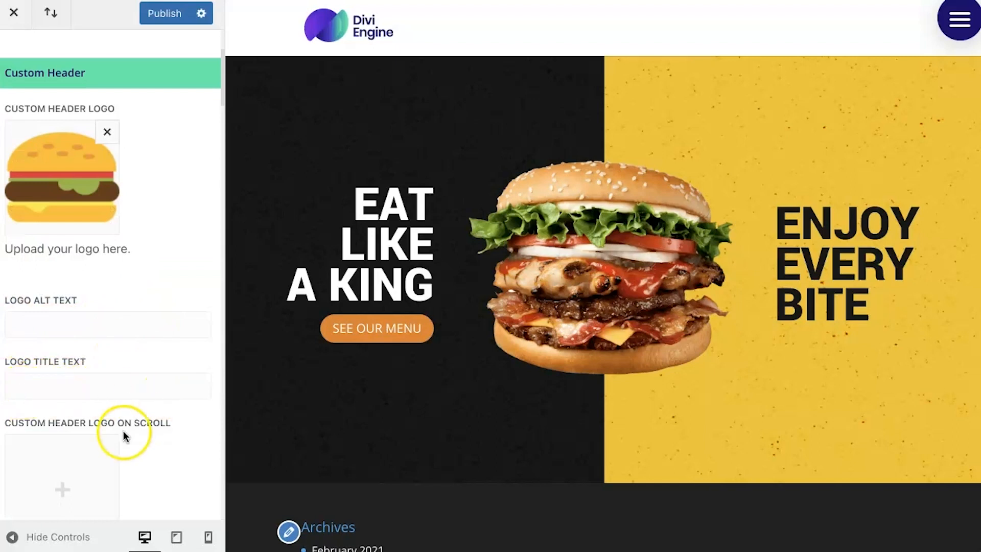
{"action": "scroll", "coordinate": [124, 436], "scroll_direction": "down", "scroll_amount": 3}
{"action": "scroll", "coordinate": [124, 436], "scroll_direction": "down", "scroll_amount": 3}
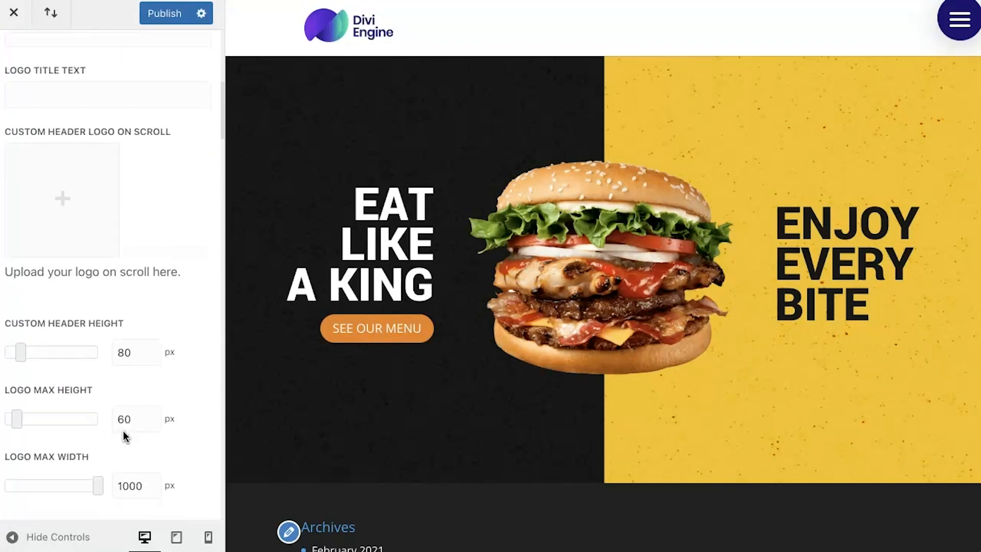
{"action": "scroll", "coordinate": [124, 436], "scroll_direction": "down", "scroll_amount": 5}
{"action": "scroll", "coordinate": [124, 435], "scroll_direction": "down", "scroll_amount": 5}
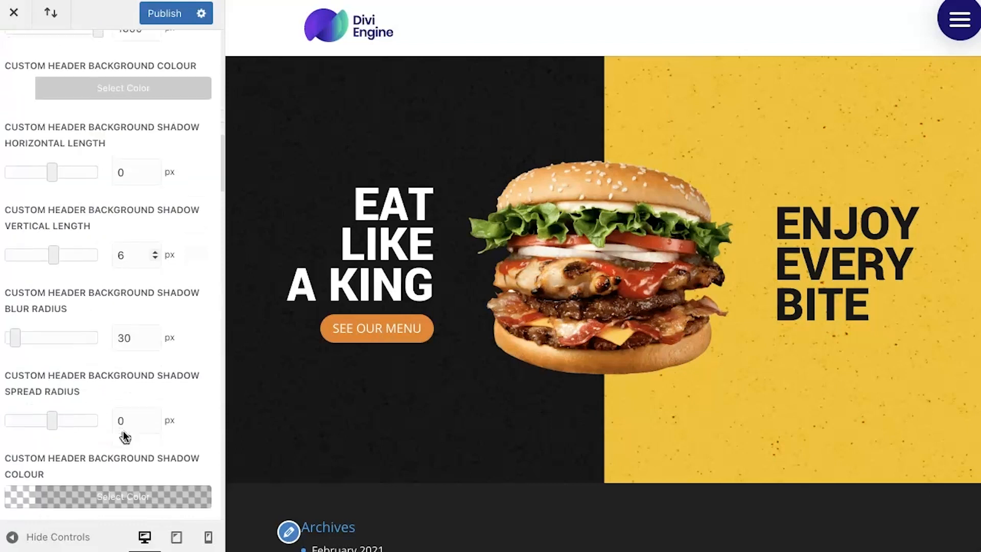
{"action": "scroll", "coordinate": [123, 430], "scroll_direction": "up", "scroll_amount": 3}
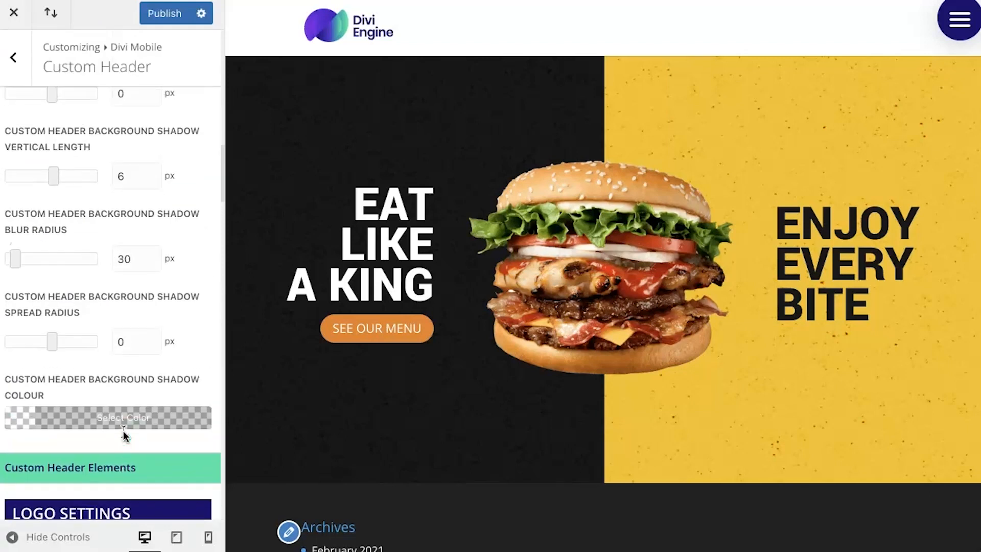
{"action": "scroll", "coordinate": [124, 431], "scroll_direction": "up", "scroll_amount": 10}
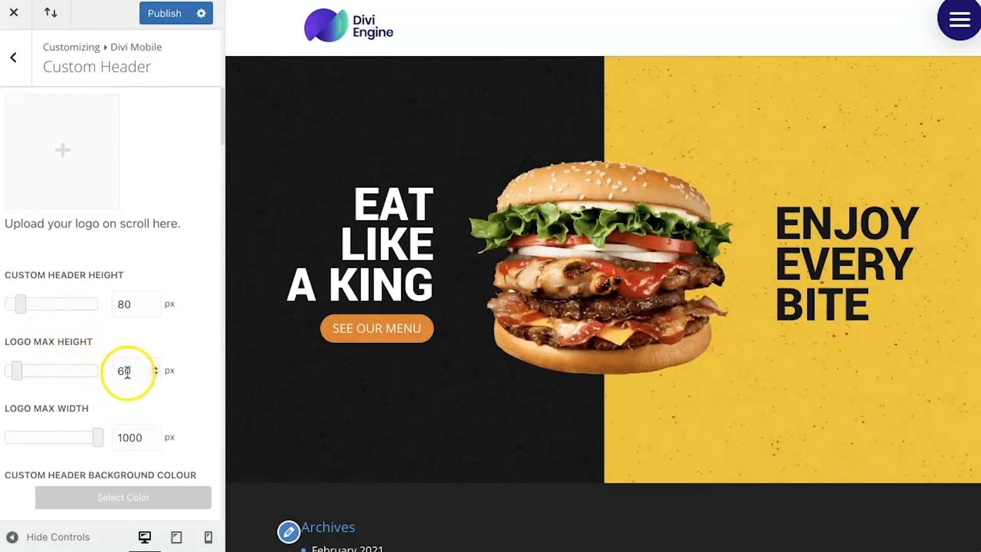
{"action": "left_click_drag", "start_coordinate": [124, 372], "coordinate": [99, 374]}
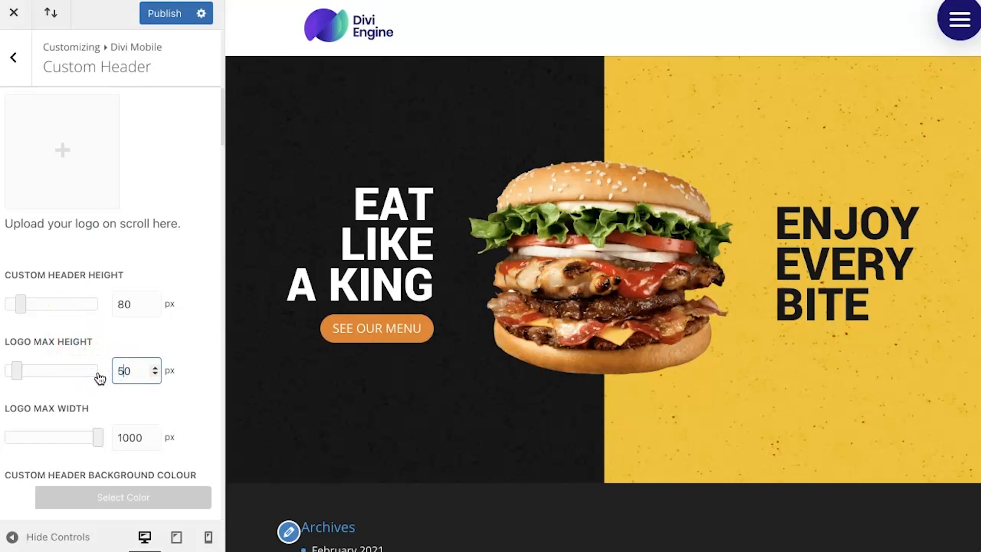
{"action": "left_click", "coordinate": [179, 254]}
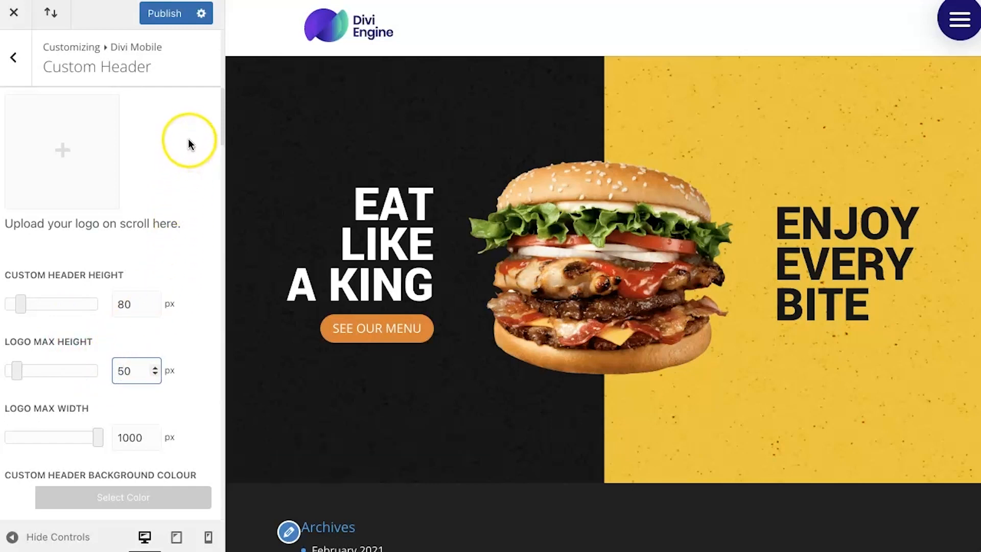
{"action": "left_click", "coordinate": [165, 13]}
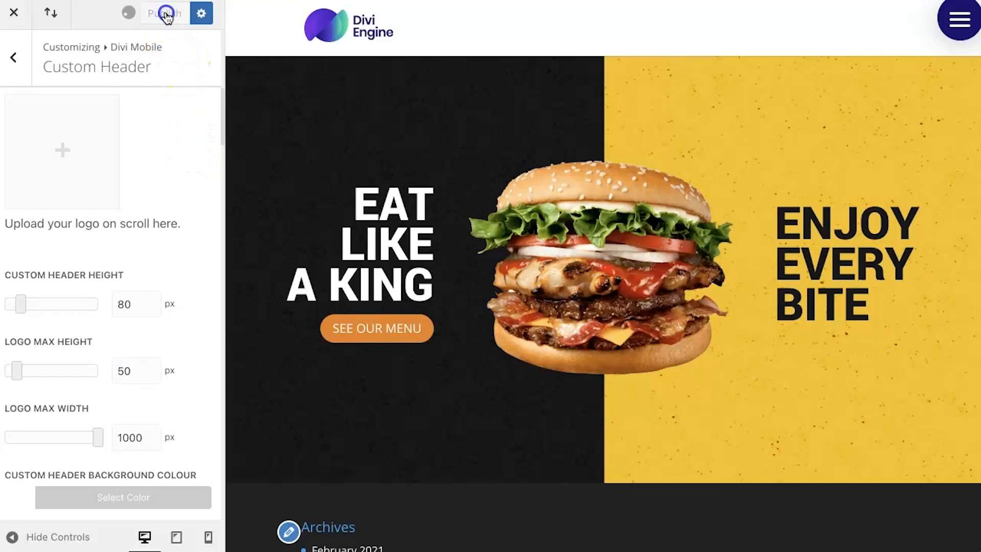
Step: Reload the customizer and enable Create a Custom Header again in Divi Mobile's Custom Header settings
{"action": "scroll", "coordinate": [158, 150], "scroll_direction": "up", "scroll_amount": 5}
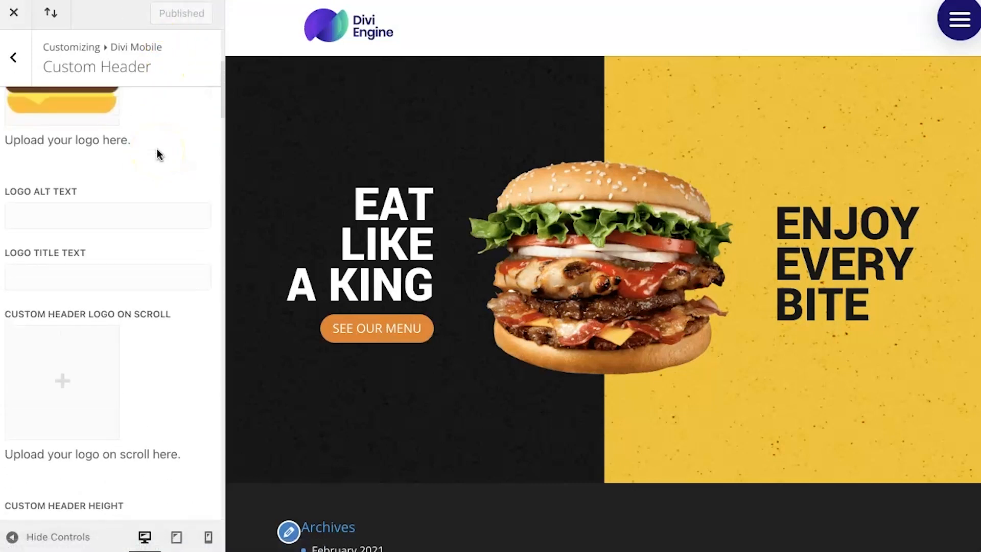
{"action": "key", "text": "super+r"}
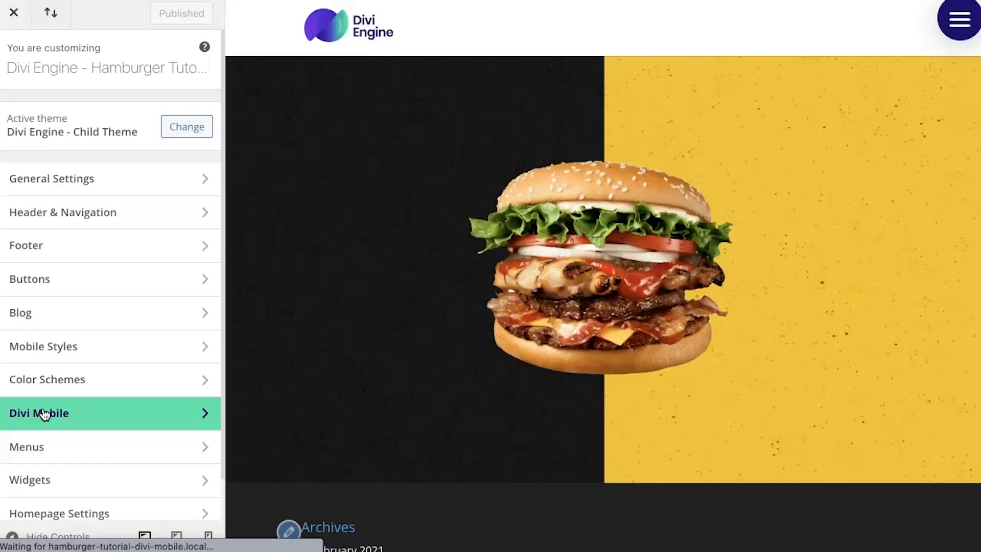
{"action": "left_click", "coordinate": [44, 412]}
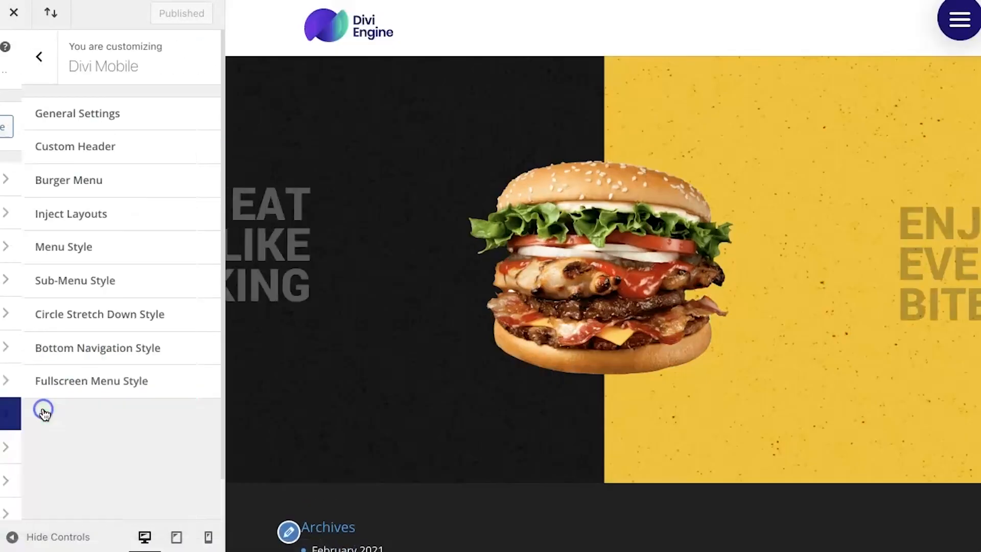
{"action": "left_click", "coordinate": [94, 128]}
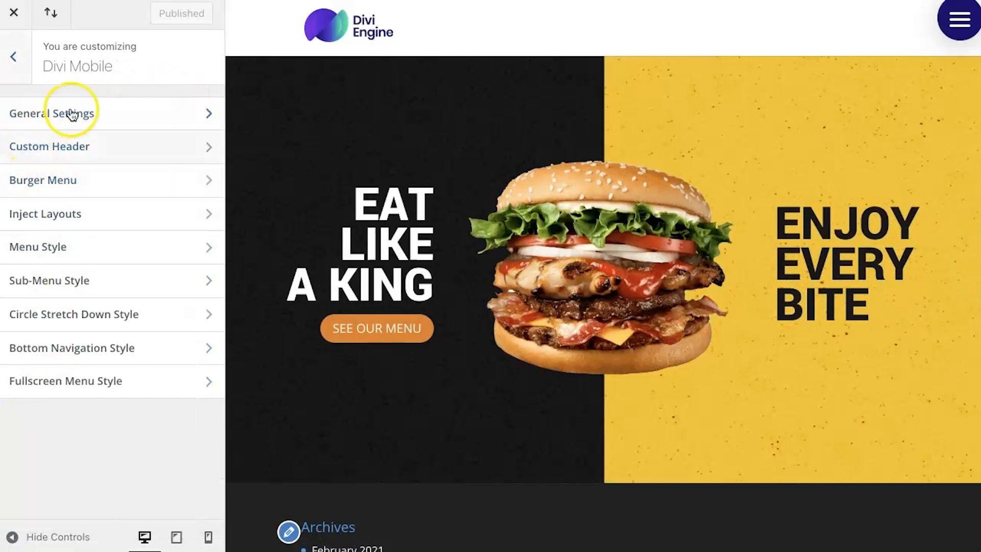
{"action": "left_click", "coordinate": [87, 153]}
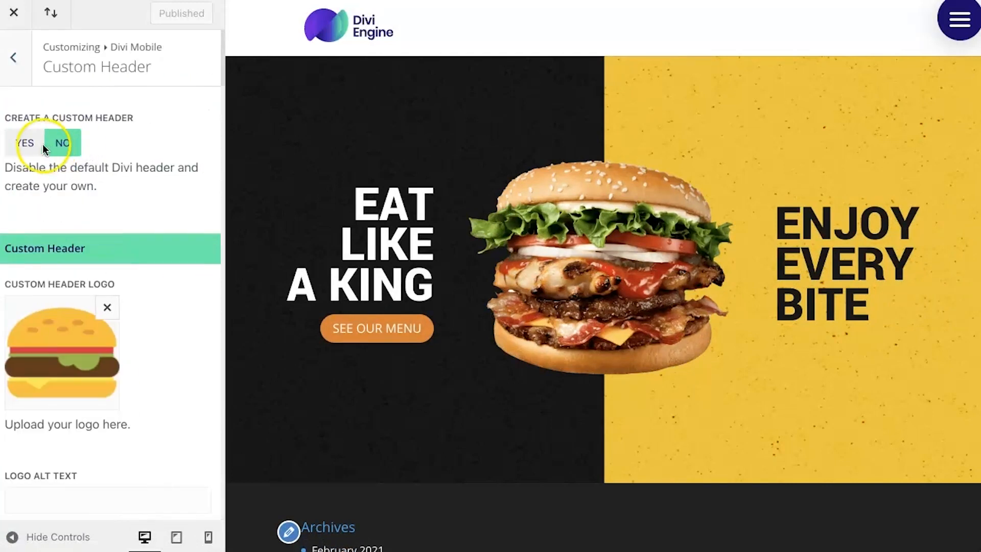
{"action": "left_click", "coordinate": [25, 145]}
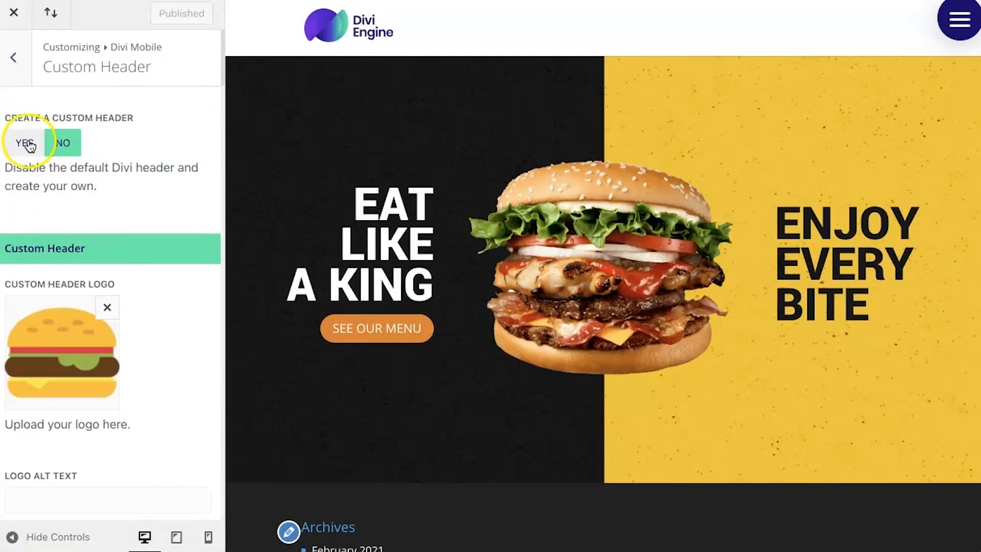
{"action": "left_click", "coordinate": [26, 144]}
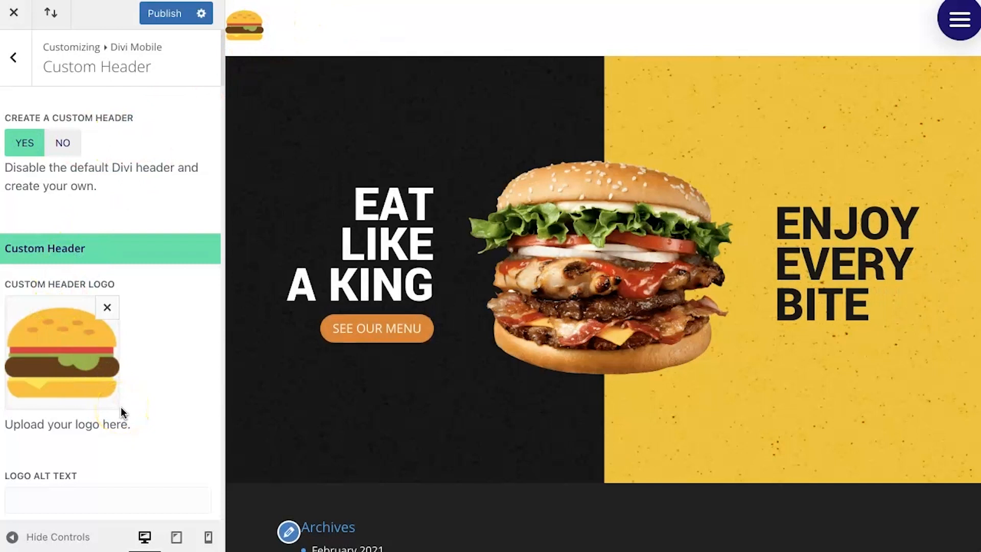
Step: Make the Custom Header Background Colour fully transparent and publish the changes
{"action": "scroll", "coordinate": [122, 412], "scroll_direction": "down", "scroll_amount": 6}
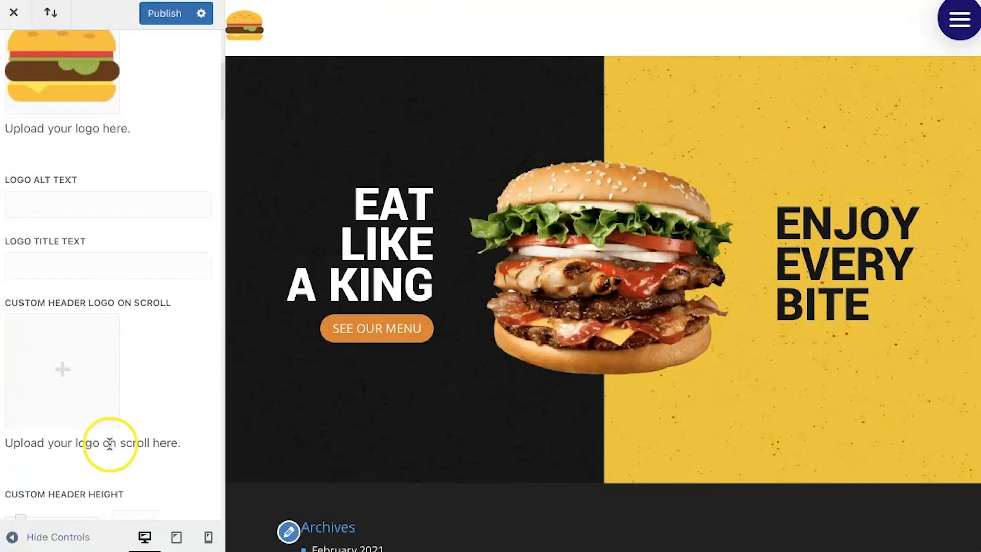
{"action": "scroll", "coordinate": [112, 434], "scroll_direction": "down", "scroll_amount": 5}
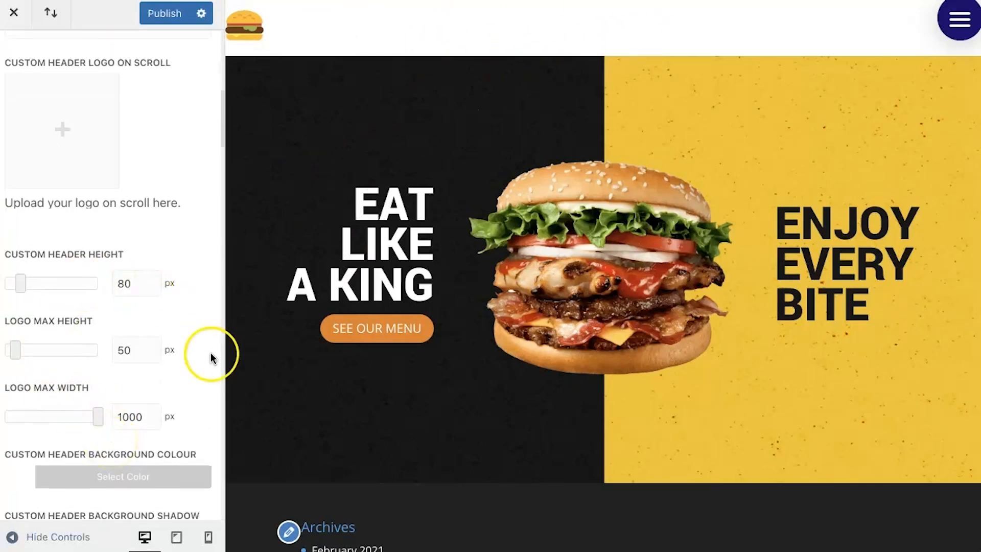
{"action": "scroll", "coordinate": [162, 413], "scroll_direction": "down", "scroll_amount": 3}
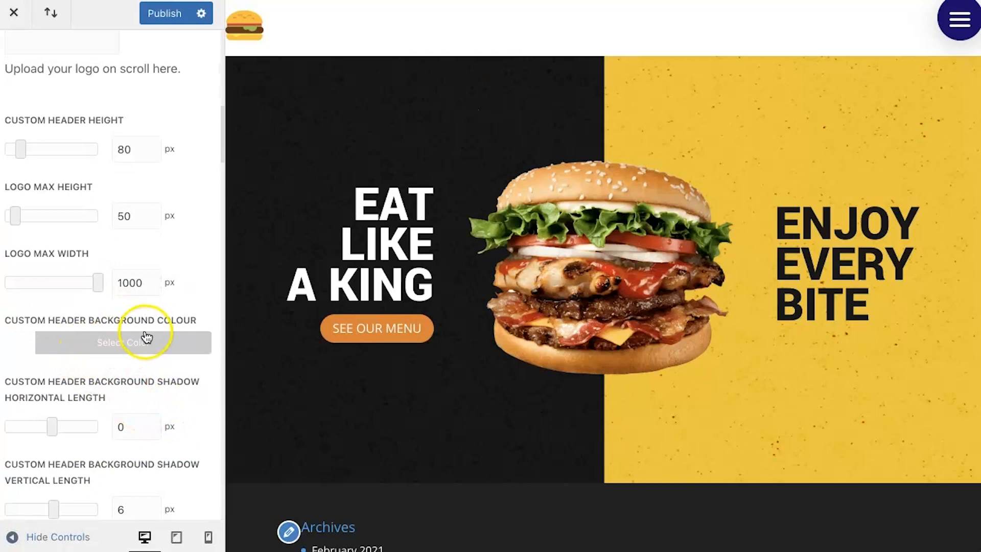
{"action": "left_click", "coordinate": [25, 346]}
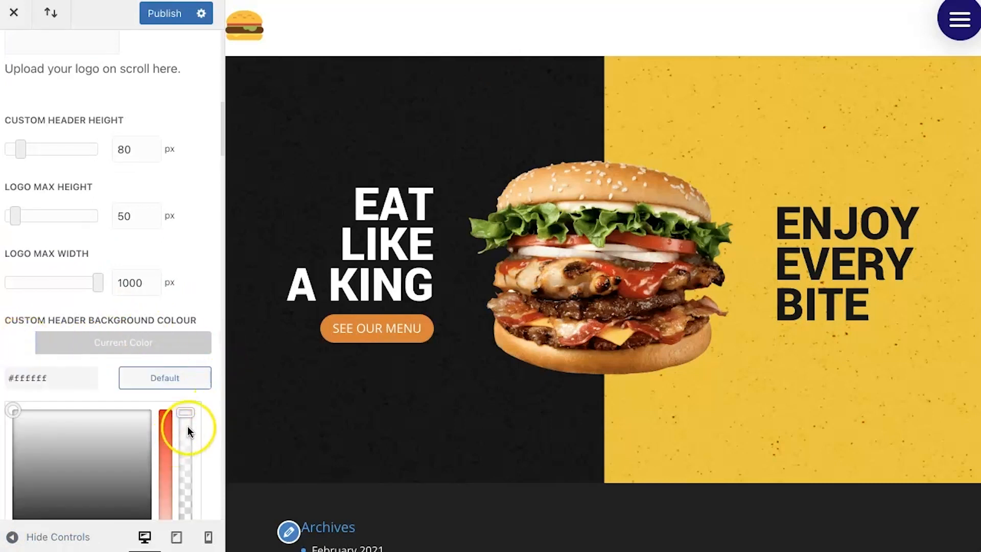
{"action": "scroll", "coordinate": [188, 429], "scroll_direction": "down", "scroll_amount": 2}
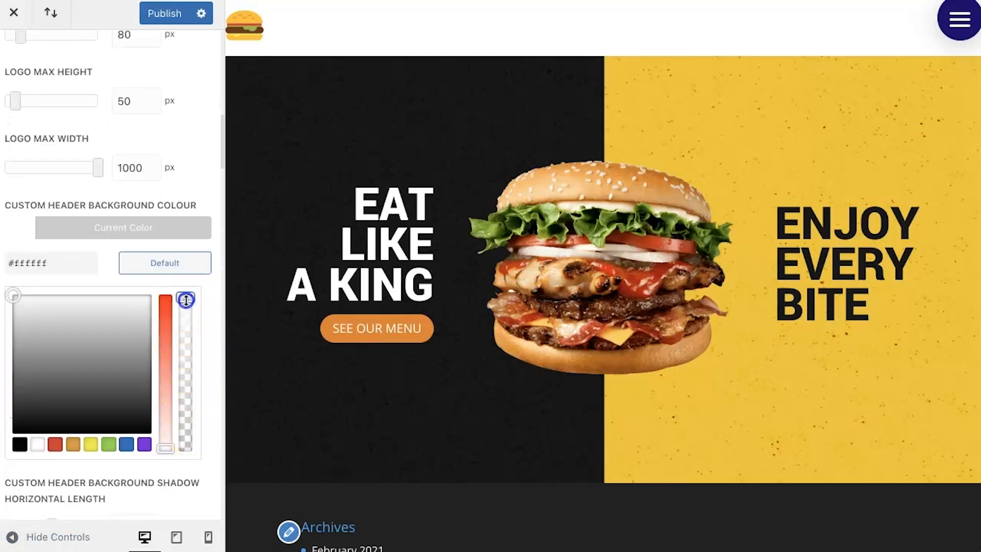
{"action": "left_click_drag", "start_coordinate": [186, 301], "coordinate": [193, 454]}
{"action": "left_click", "coordinate": [193, 477]}
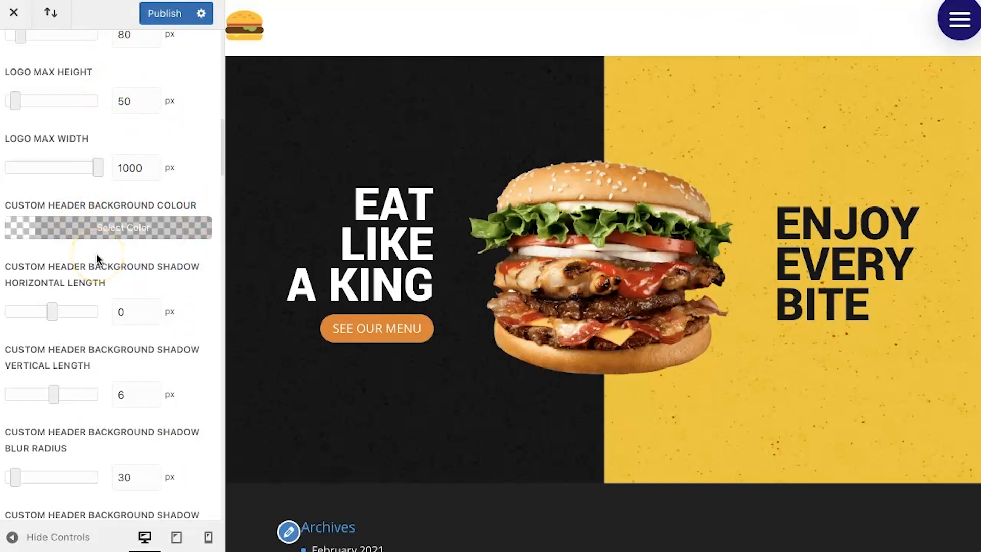
{"action": "left_click", "coordinate": [162, 11]}
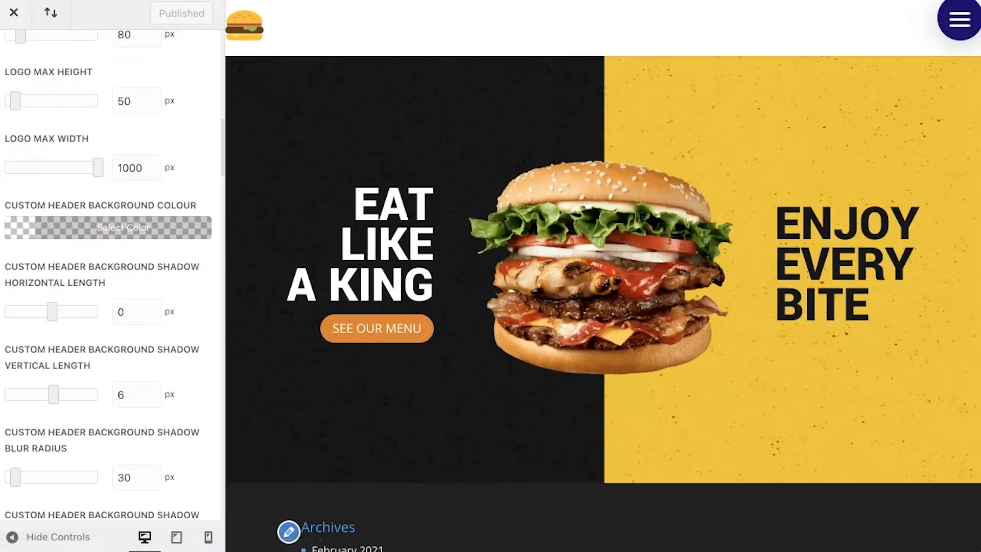
Step: Reload the customizer and reopen Divi Mobile's Custom Header settings
{"action": "key", "text": "super+r"}
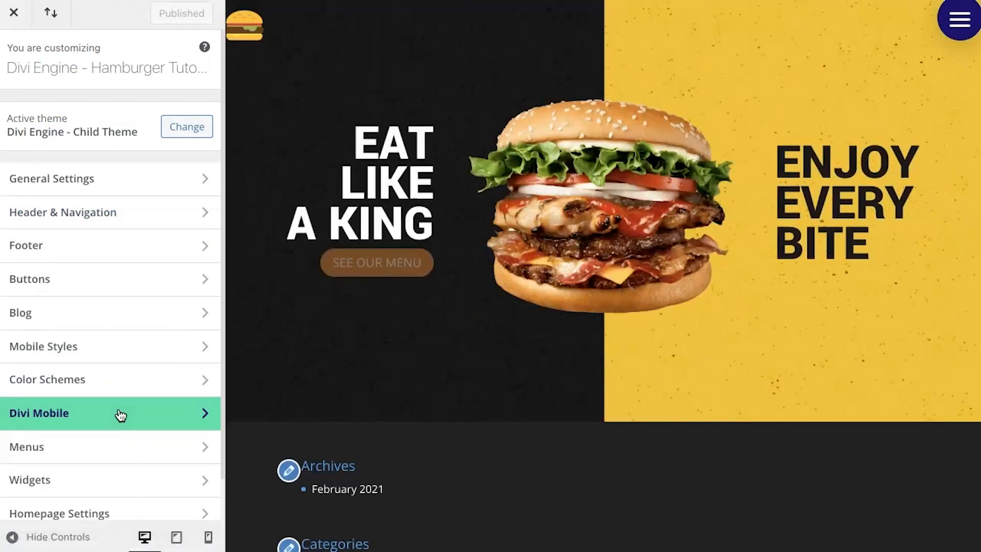
{"action": "left_click", "coordinate": [120, 412]}
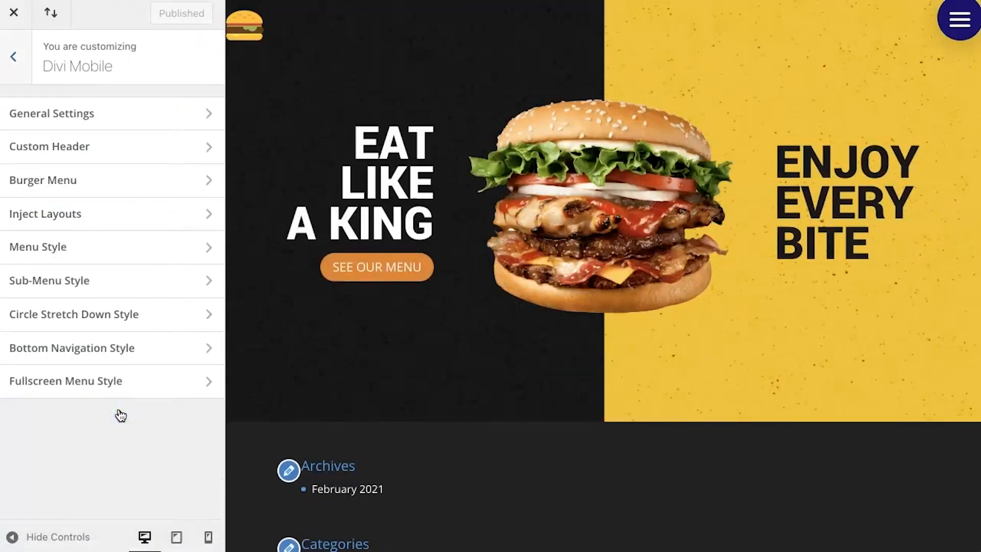
{"action": "left_click", "coordinate": [80, 148]}
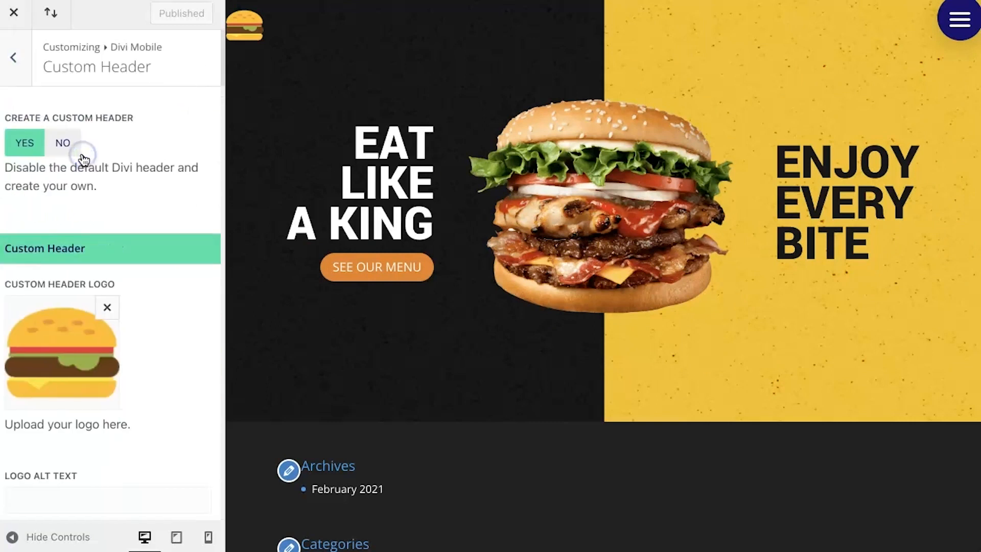
Step: Set the custom header's Logo Link to "/" in the Logo Settings
{"action": "scroll", "coordinate": [151, 379], "scroll_direction": "down", "scroll_amount": 3}
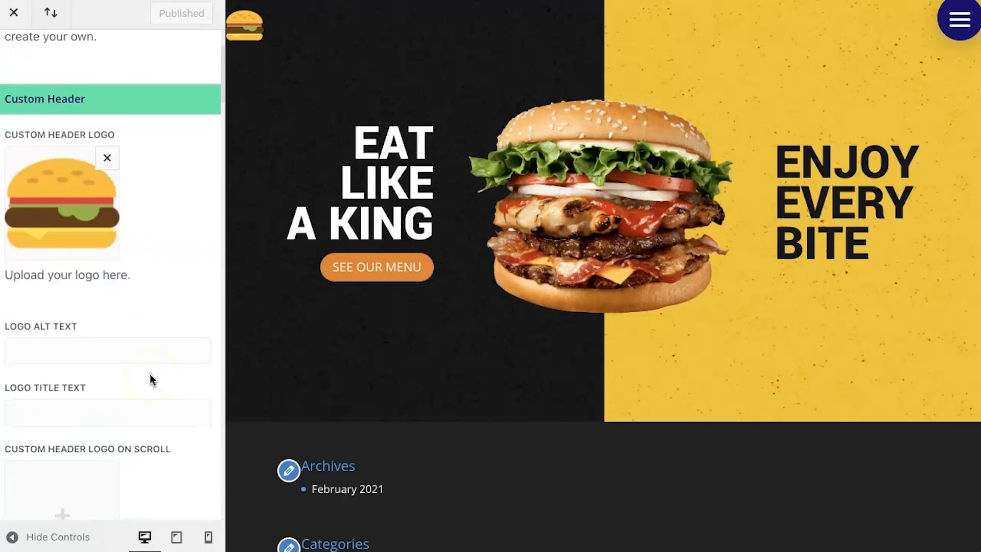
{"action": "scroll", "coordinate": [151, 379], "scroll_direction": "down", "scroll_amount": 10}
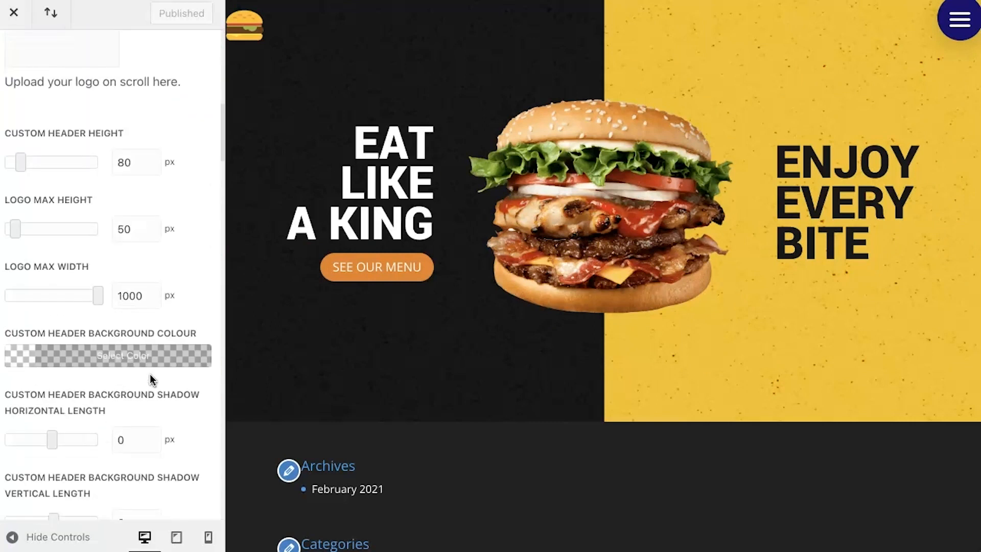
{"action": "scroll", "coordinate": [151, 379], "scroll_direction": "down", "scroll_amount": 3}
{"action": "scroll", "coordinate": [151, 379], "scroll_direction": "down", "scroll_amount": 3}
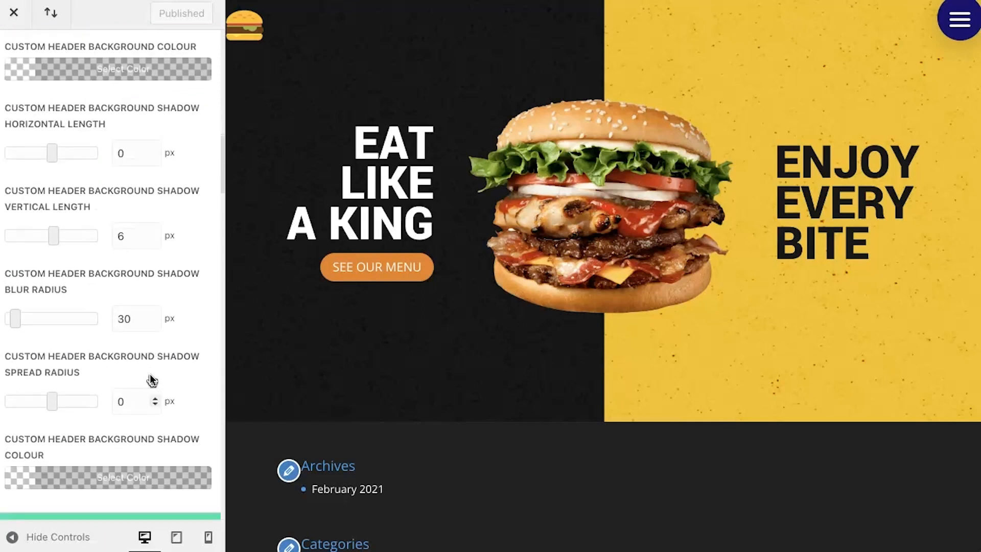
{"action": "scroll", "coordinate": [151, 379], "scroll_direction": "down", "scroll_amount": 1}
{"action": "scroll", "coordinate": [151, 379], "scroll_direction": "up", "scroll_amount": 1}
{"action": "scroll", "coordinate": [150, 377], "scroll_direction": "down", "scroll_amount": 10}
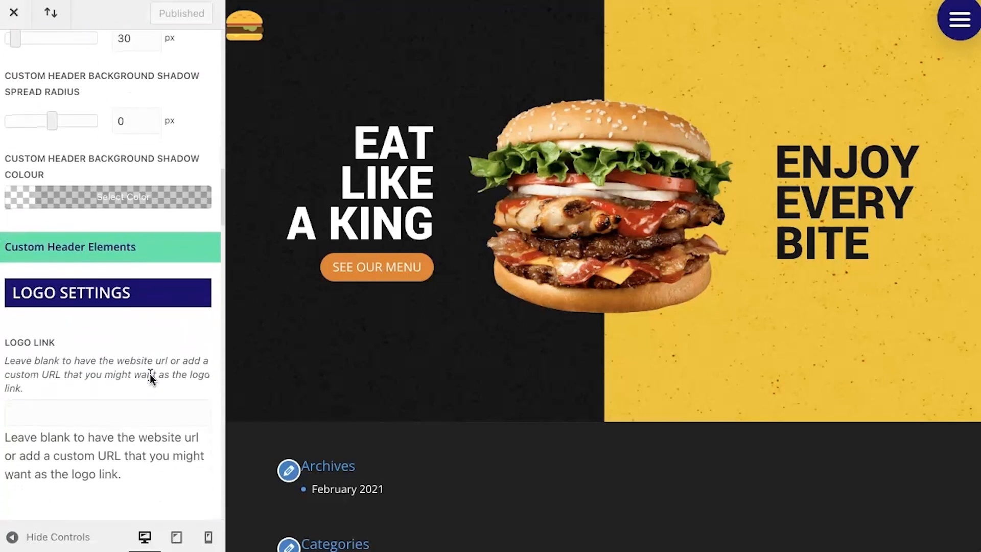
{"action": "scroll", "coordinate": [150, 375], "scroll_direction": "down", "scroll_amount": 2}
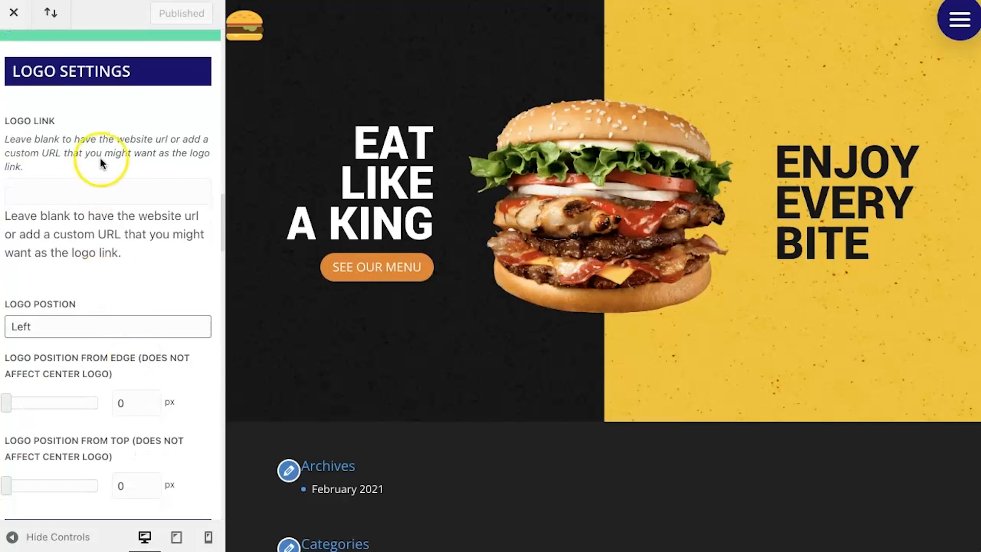
{"action": "left_click", "coordinate": [51, 181]}
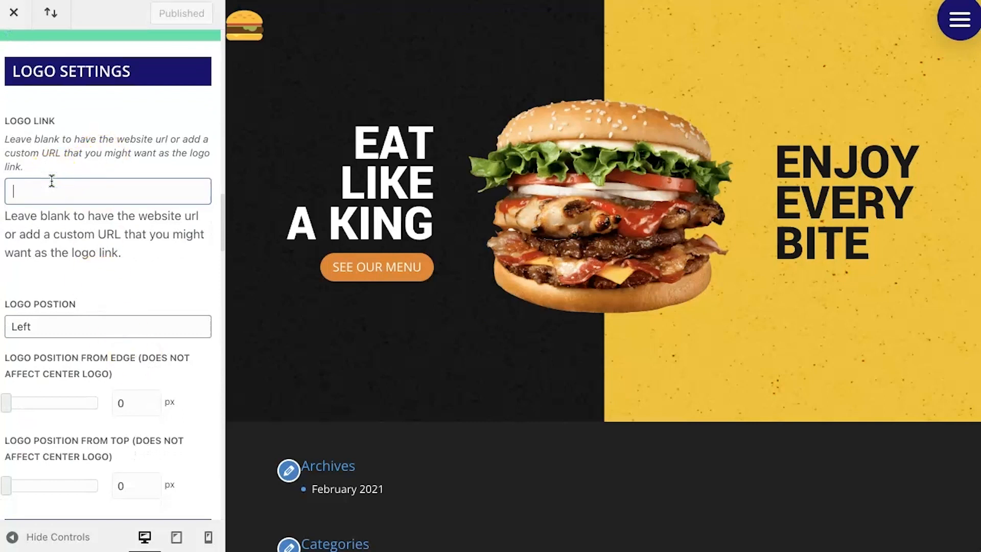
{"action": "type", "text": "/"}
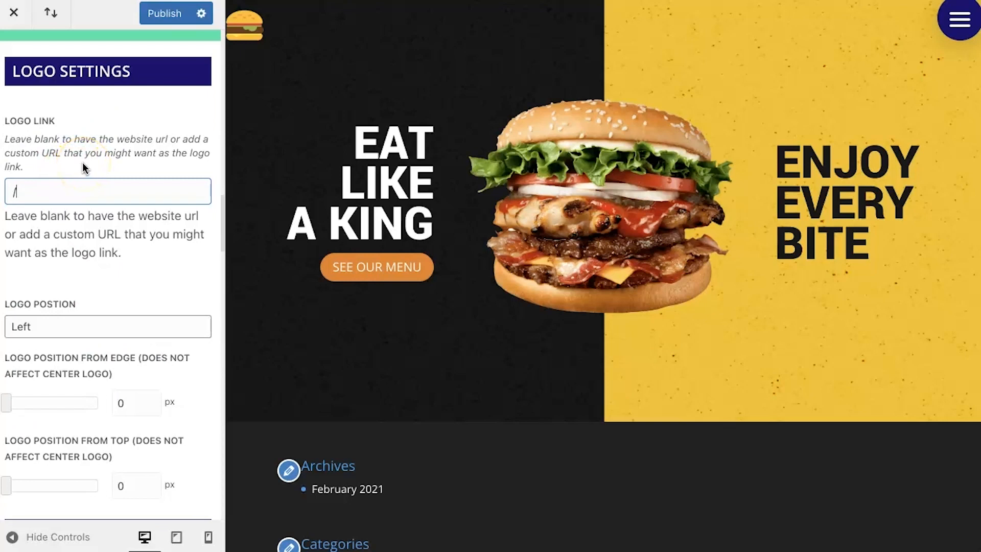
Step: Set the logo's Position From Edge to 20 px
{"action": "scroll", "coordinate": [95, 286], "scroll_direction": "down", "scroll_amount": 3}
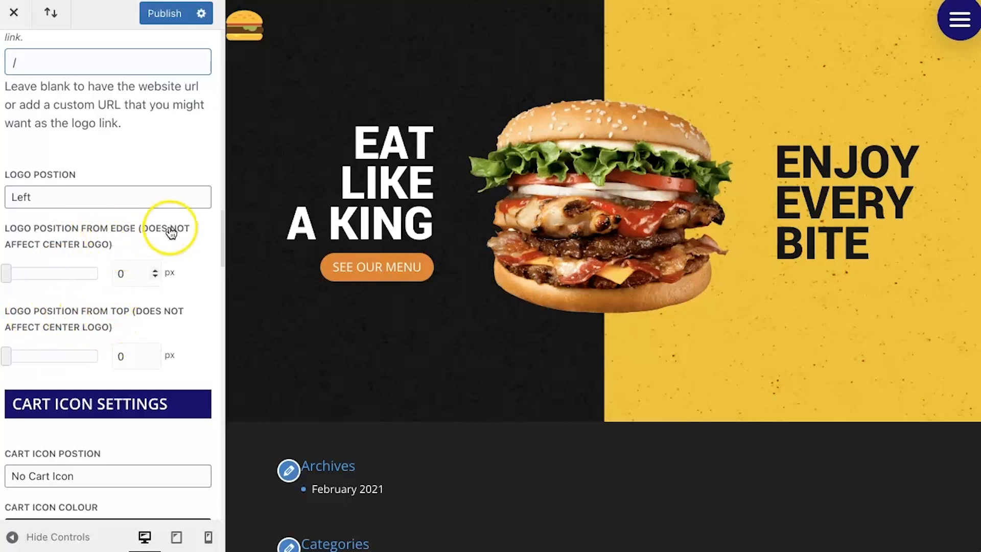
{"action": "left_click", "coordinate": [119, 273]}
{"action": "type", "text": "2"}
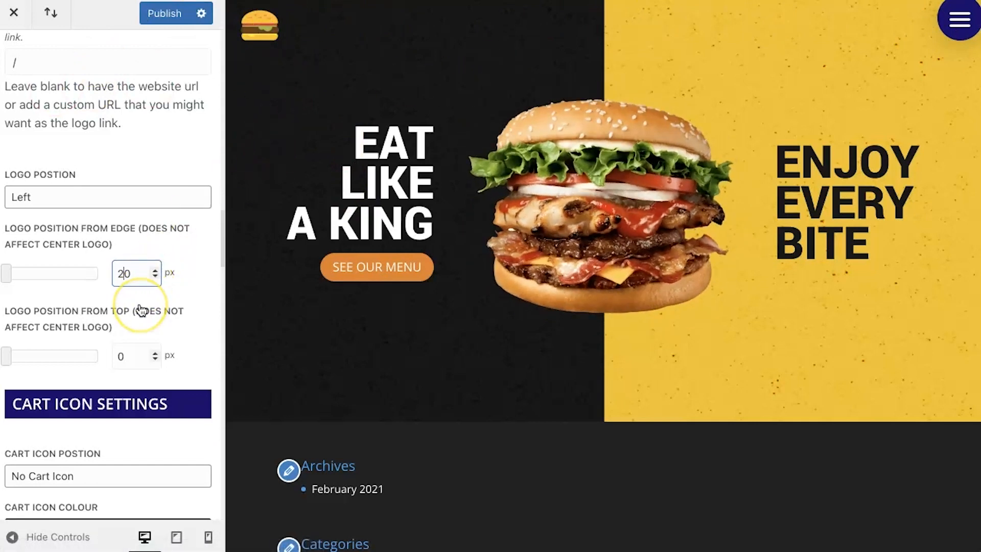
{"action": "scroll", "coordinate": [141, 310], "scroll_direction": "down", "scroll_amount": 3}
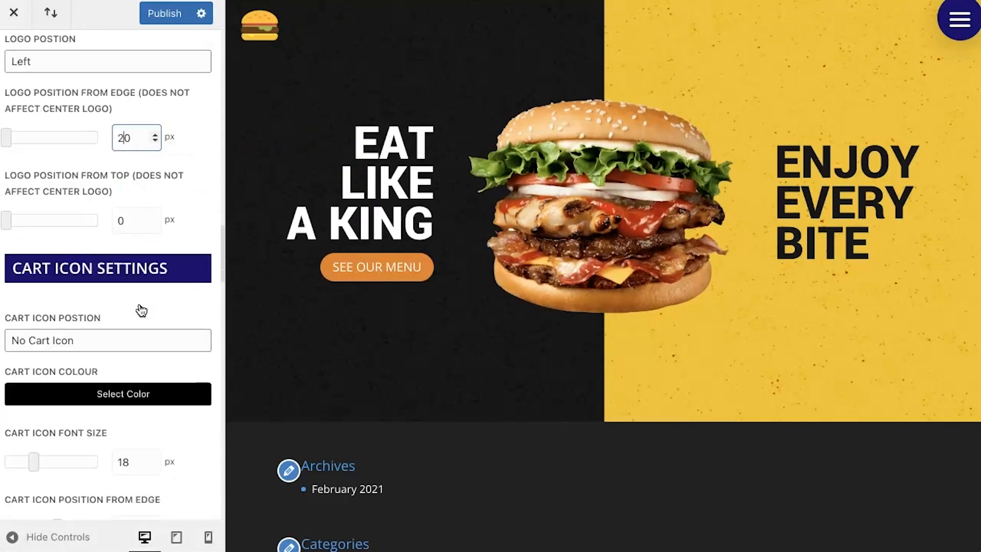
Step: Set Fixed Menu On Scroll to No in the Custom Header On Scroll settings and test scrolling in the preview
{"action": "scroll", "coordinate": [141, 310], "scroll_direction": "down", "scroll_amount": 4}
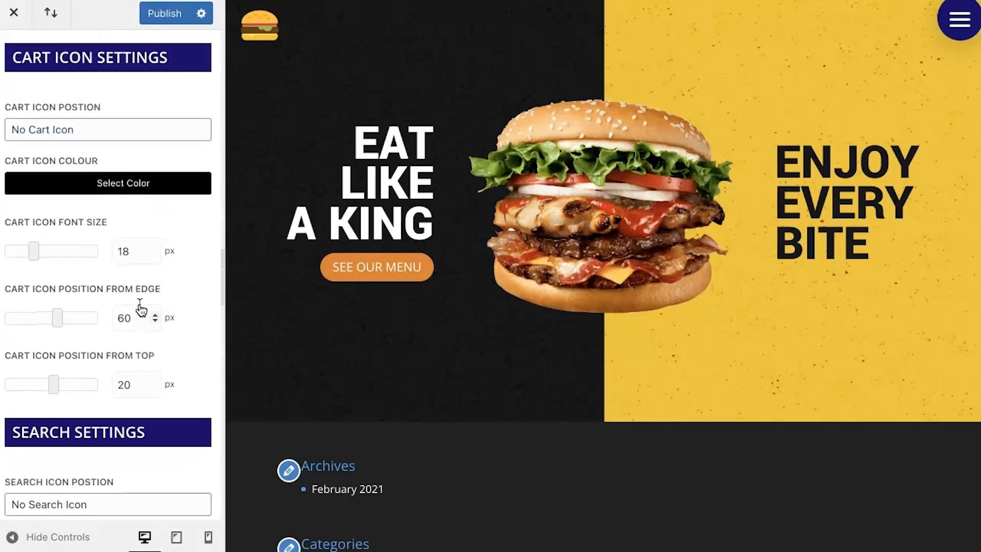
{"action": "scroll", "coordinate": [141, 310], "scroll_direction": "down", "scroll_amount": 6}
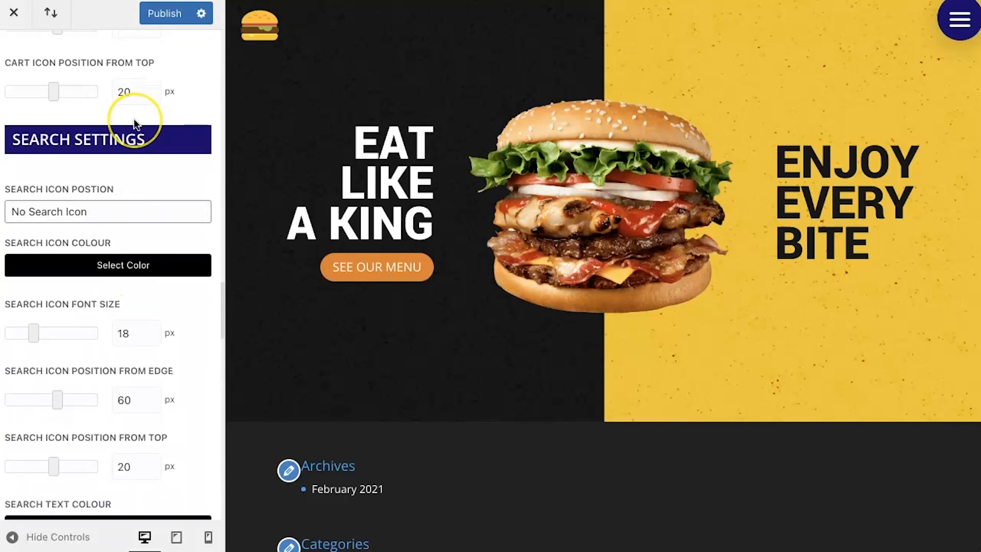
{"action": "scroll", "coordinate": [134, 123], "scroll_direction": "up", "scroll_amount": 9}
{"action": "scroll", "coordinate": [136, 124], "scroll_direction": "down", "scroll_amount": 8}
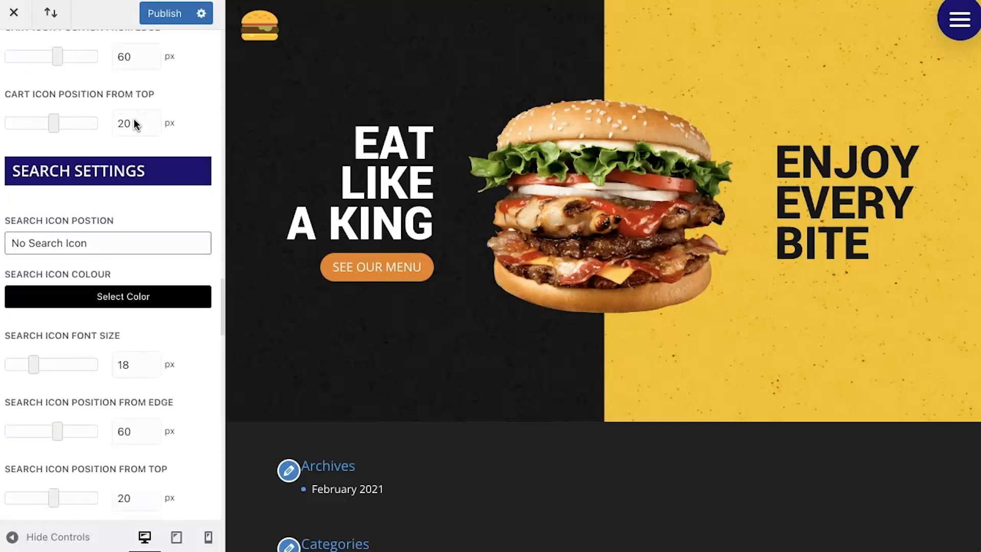
{"action": "scroll", "coordinate": [136, 124], "scroll_direction": "down", "scroll_amount": 10}
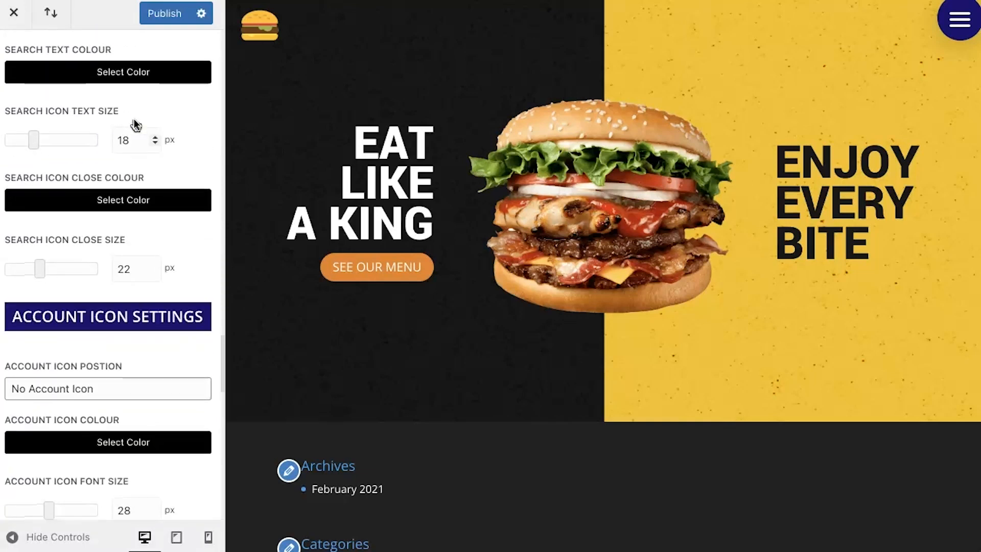
{"action": "scroll", "coordinate": [134, 119], "scroll_direction": "down", "scroll_amount": 12}
{"action": "left_click", "coordinate": [92, 151]}
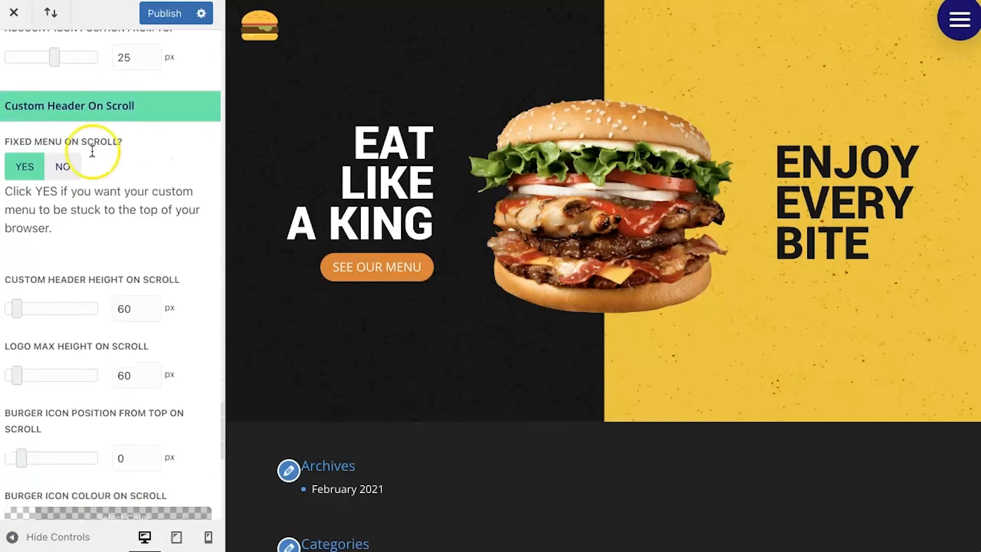
{"action": "left_click", "coordinate": [61, 167]}
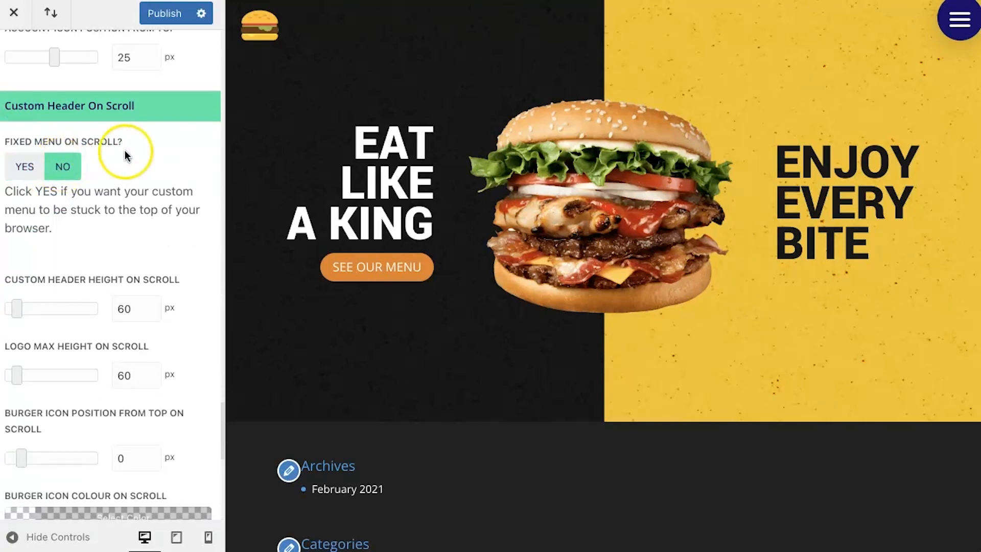
{"action": "scroll", "coordinate": [361, 223], "scroll_direction": "down", "scroll_amount": 3}
{"action": "scroll", "coordinate": [365, 225], "scroll_direction": "up", "scroll_amount": 1}
{"action": "scroll", "coordinate": [365, 225], "scroll_direction": "up", "scroll_amount": 2}
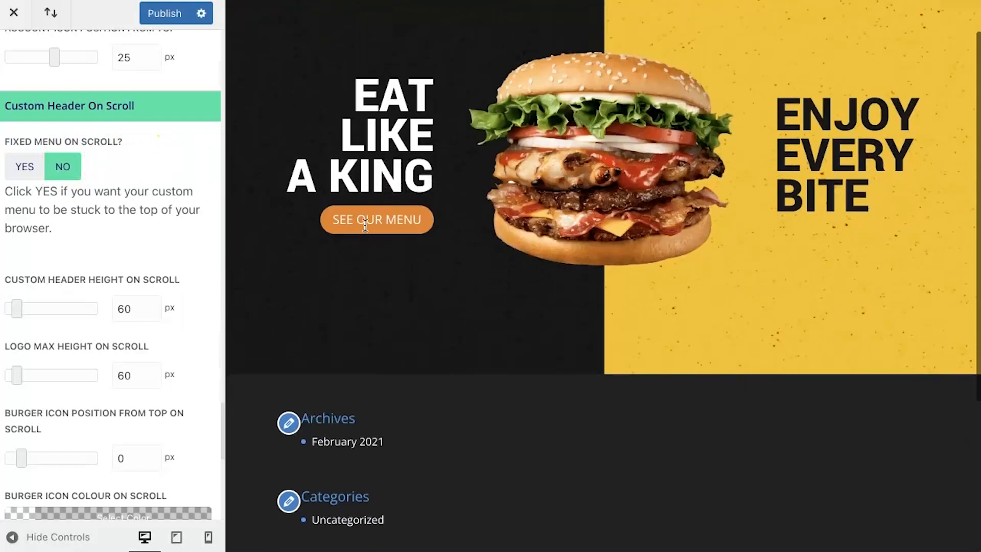
Step: Compare the preview's scrolling with Fixed Menu On Scroll set to Yes, and return the setting to No
{"action": "left_click", "coordinate": [6, 163]}
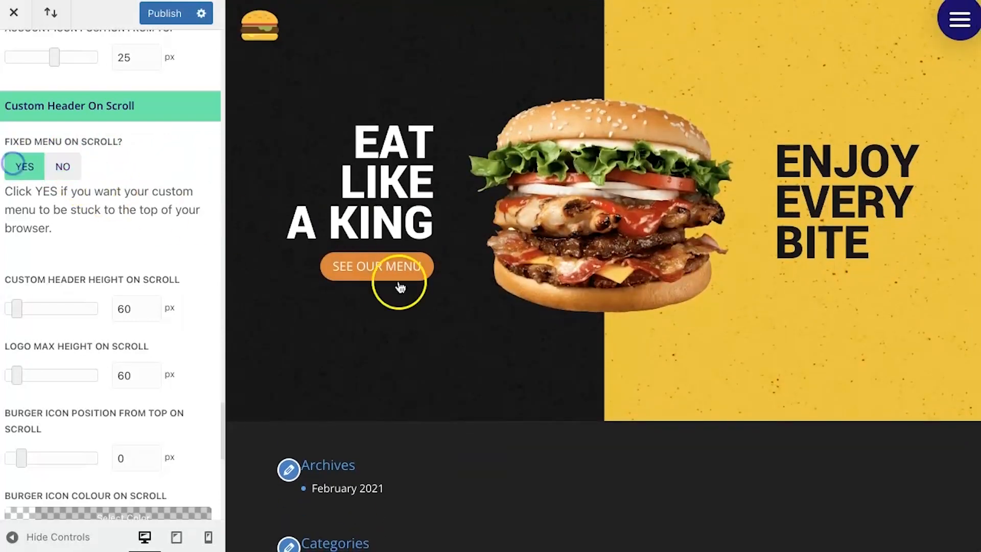
{"action": "scroll", "coordinate": [519, 322], "scroll_direction": "down", "scroll_amount": 3}
{"action": "scroll", "coordinate": [519, 323], "scroll_direction": "up", "scroll_amount": 1}
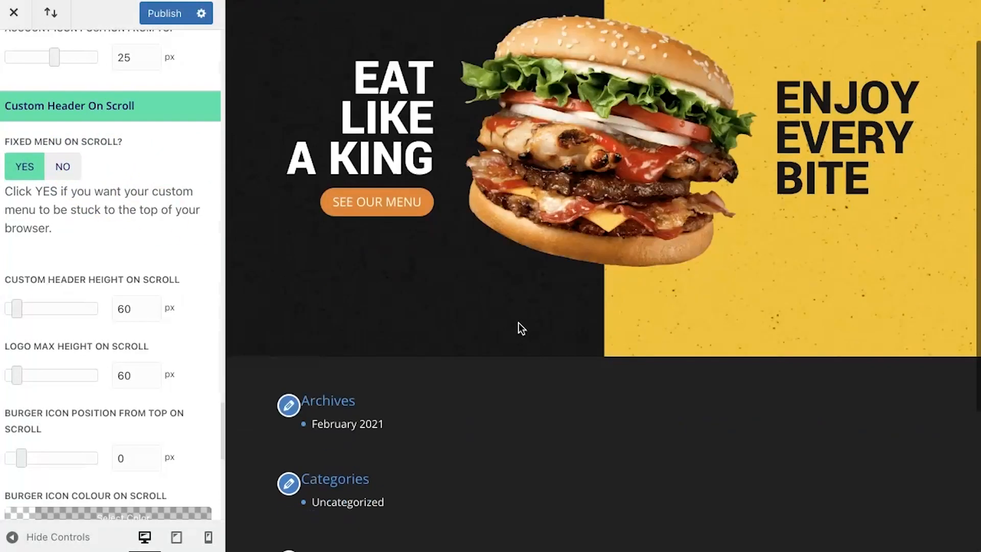
{"action": "scroll", "coordinate": [519, 322], "scroll_direction": "down", "scroll_amount": 5}
{"action": "scroll", "coordinate": [519, 323], "scroll_direction": "up", "scroll_amount": 5}
{"action": "left_click", "coordinate": [54, 171]}
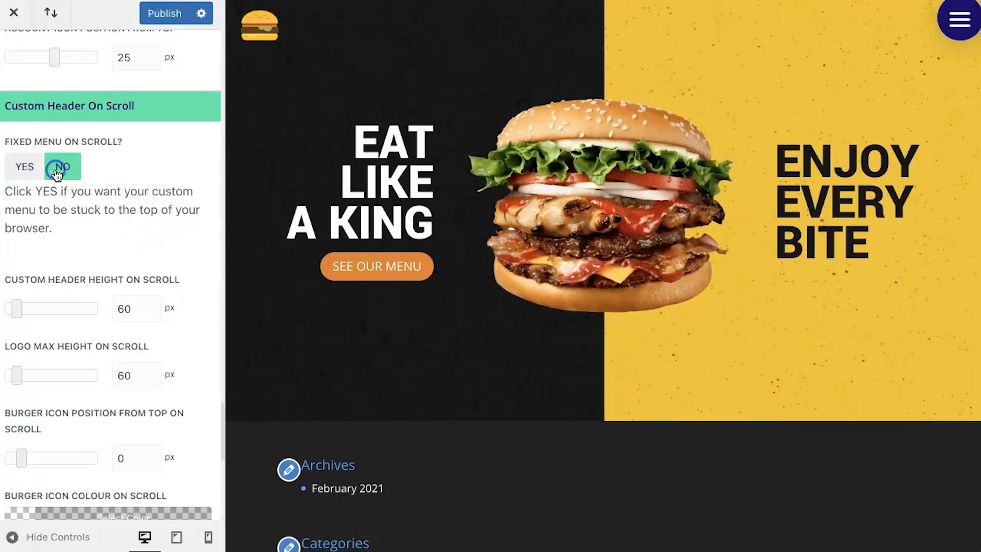
Step: Publish the changes and test opening and closing the fullscreen menu in the preview
{"action": "left_click", "coordinate": [156, 19]}
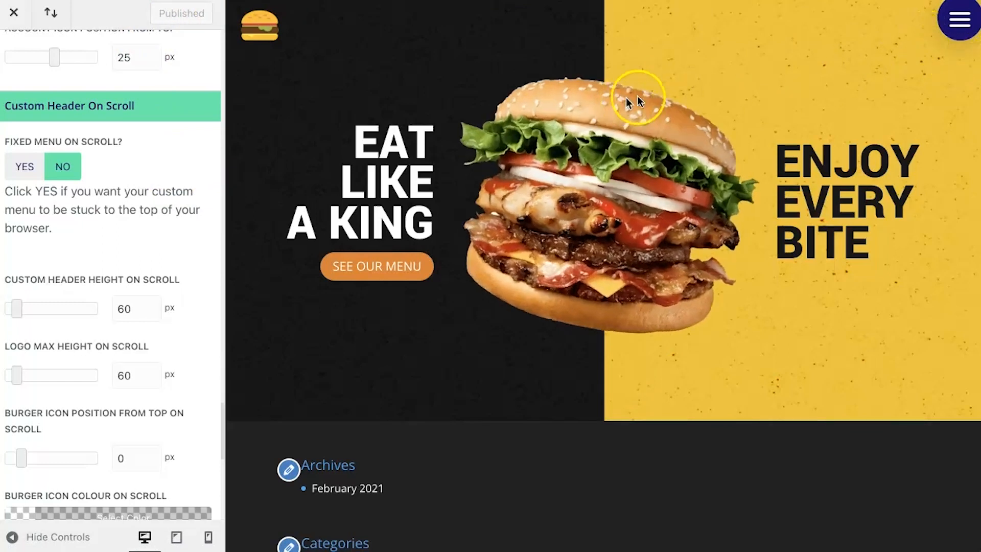
{"action": "left_click", "coordinate": [947, 37]}
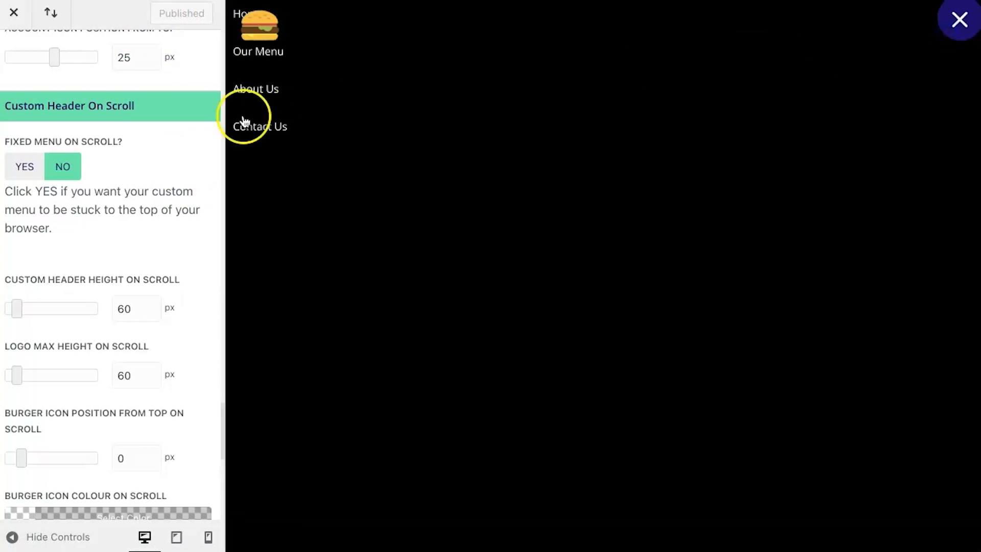
{"action": "left_click", "coordinate": [956, 35]}
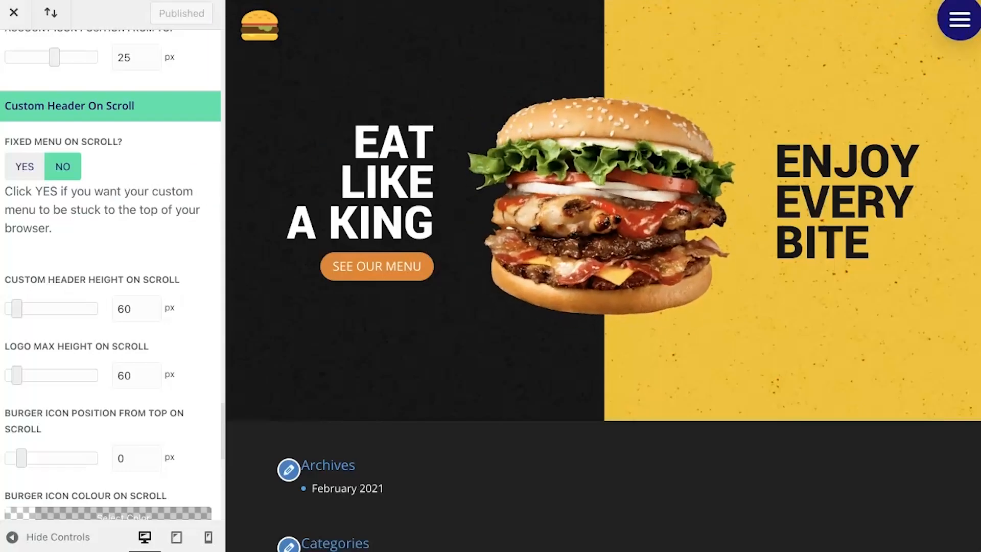
Step: Leave the Custom Header settings and open Divi Mobile's Burger Menu settings
{"action": "scroll", "coordinate": [105, 180], "scroll_direction": "up", "scroll_amount": 10}
{"action": "scroll", "coordinate": [105, 180], "scroll_direction": "up", "scroll_amount": 10}
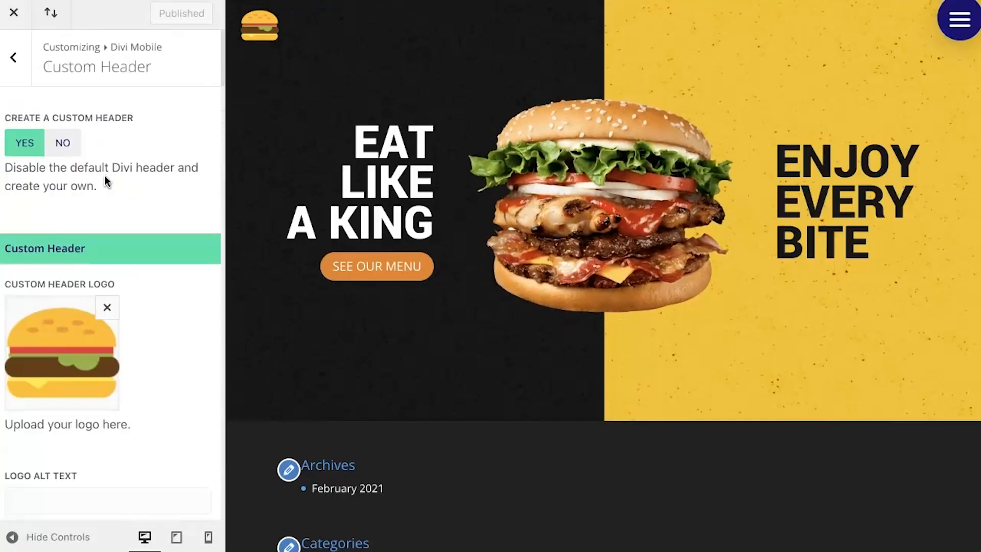
{"action": "left_click", "coordinate": [16, 64]}
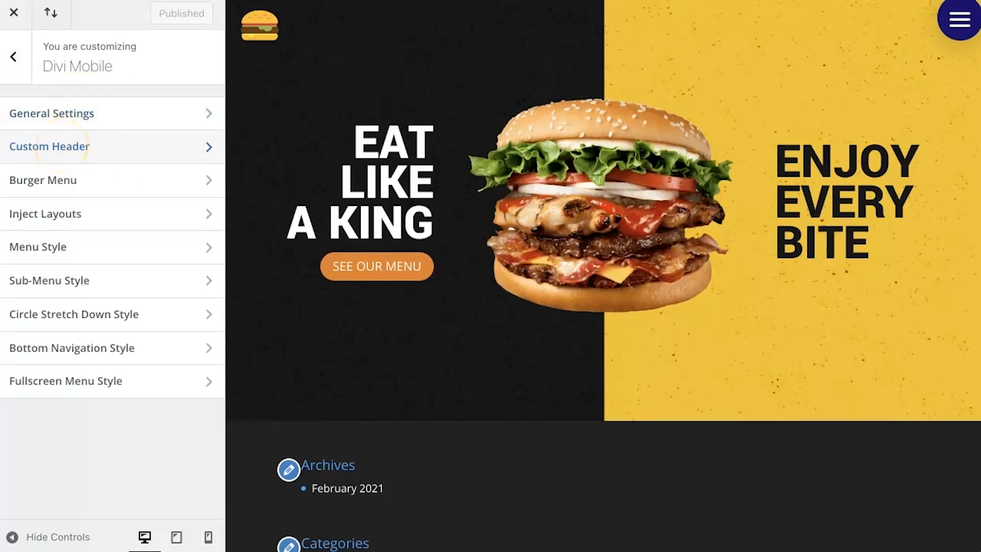
{"action": "left_click", "coordinate": [51, 179]}
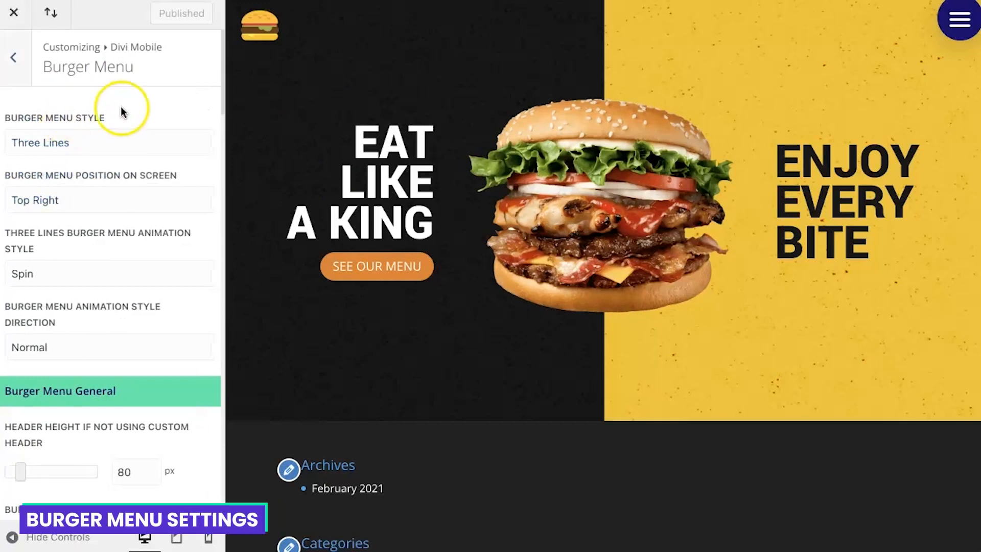
Step: Try the Two Lines burger menu style and switch the style back to Three Lines
{"action": "left_click", "coordinate": [103, 135]}
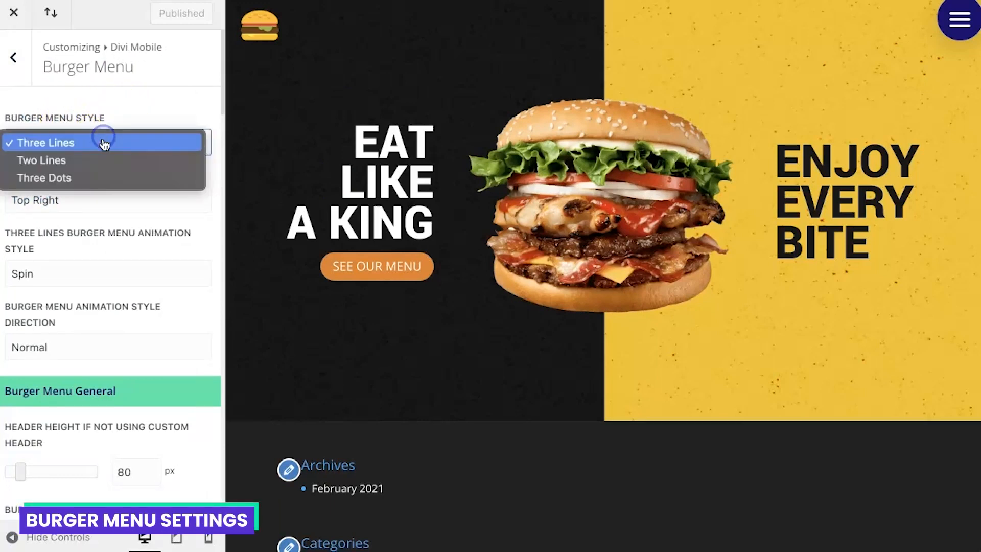
{"action": "left_click", "coordinate": [99, 158]}
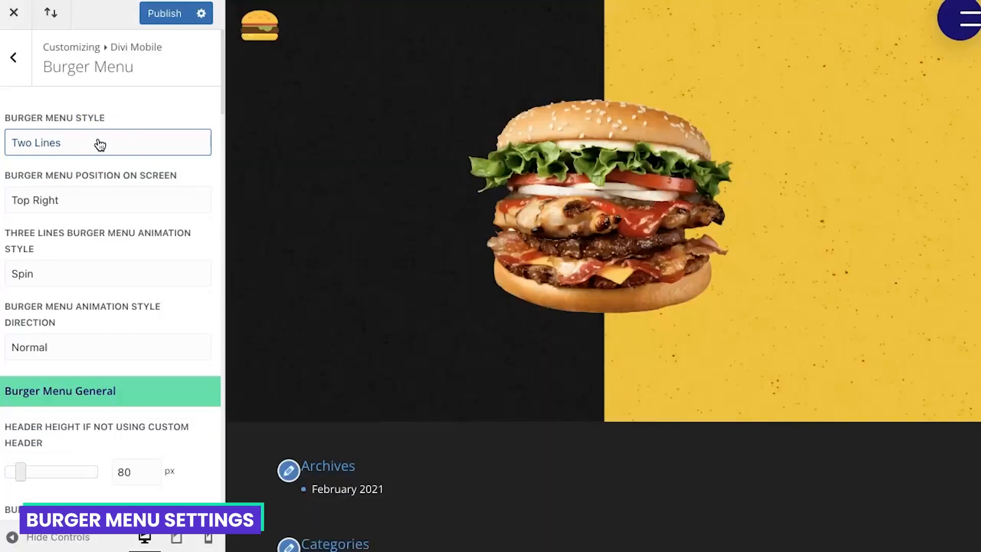
{"action": "left_click", "coordinate": [97, 142]}
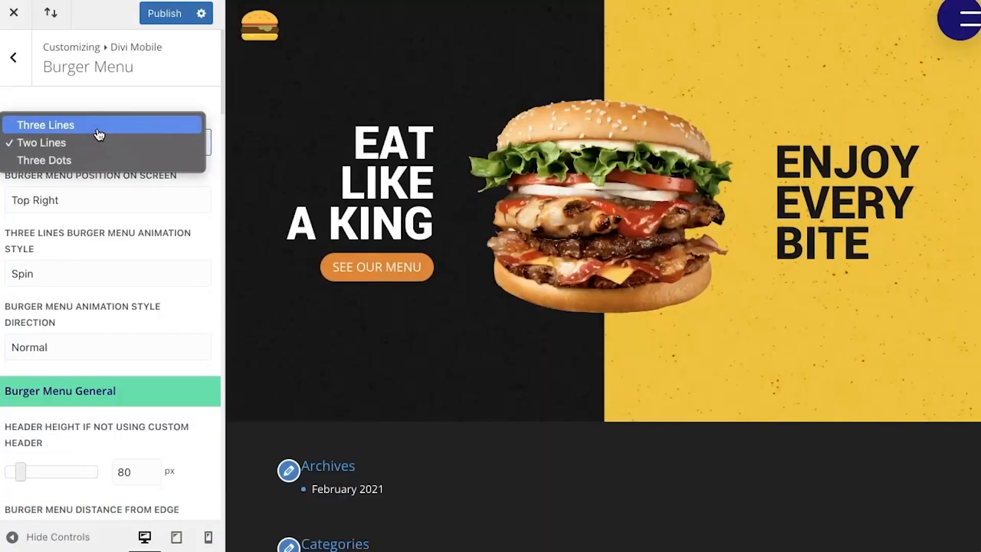
{"action": "left_click", "coordinate": [98, 128]}
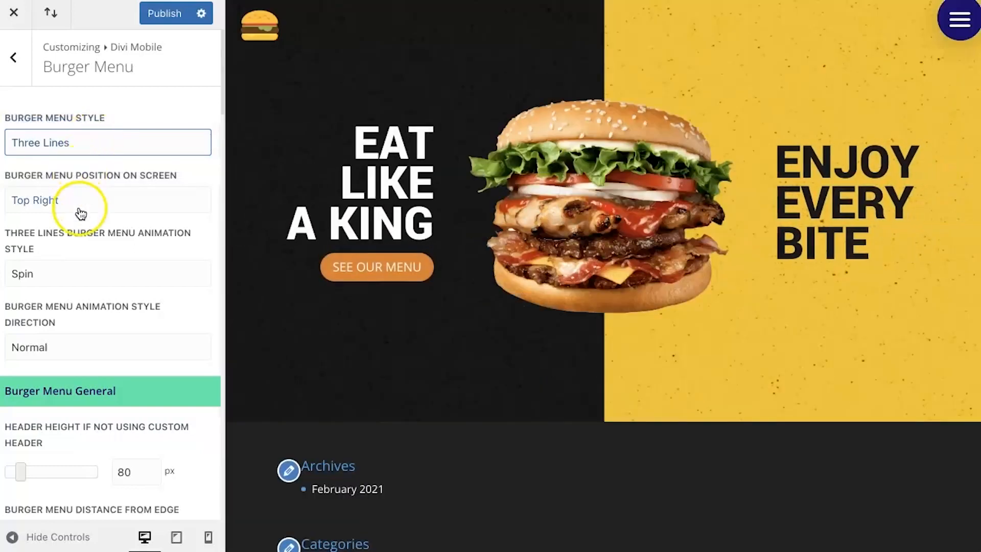
Step: Look through the Three Lines Burger Menu Animation Style options without choosing a different one
{"action": "scroll", "coordinate": [89, 229], "scroll_direction": "down", "scroll_amount": 1}
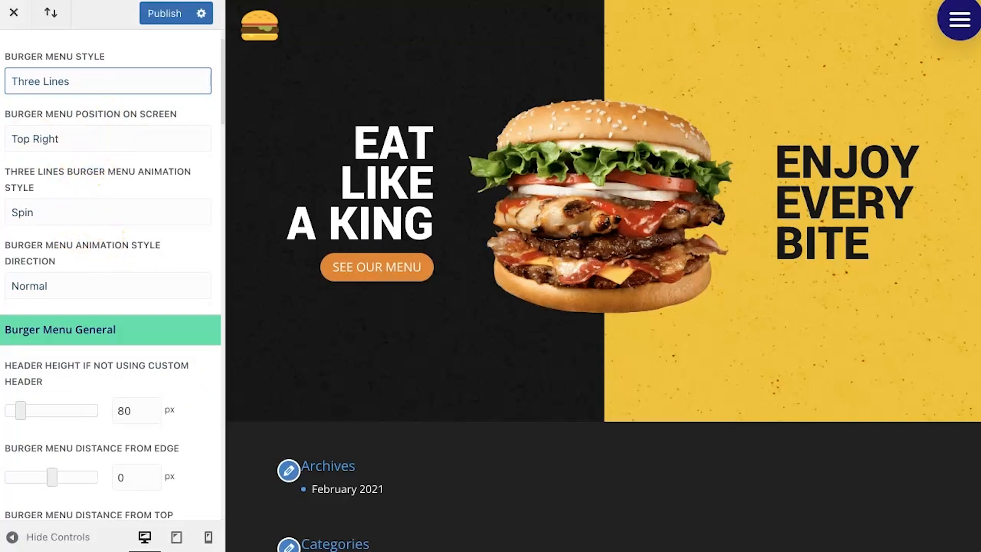
{"action": "left_click", "coordinate": [98, 214]}
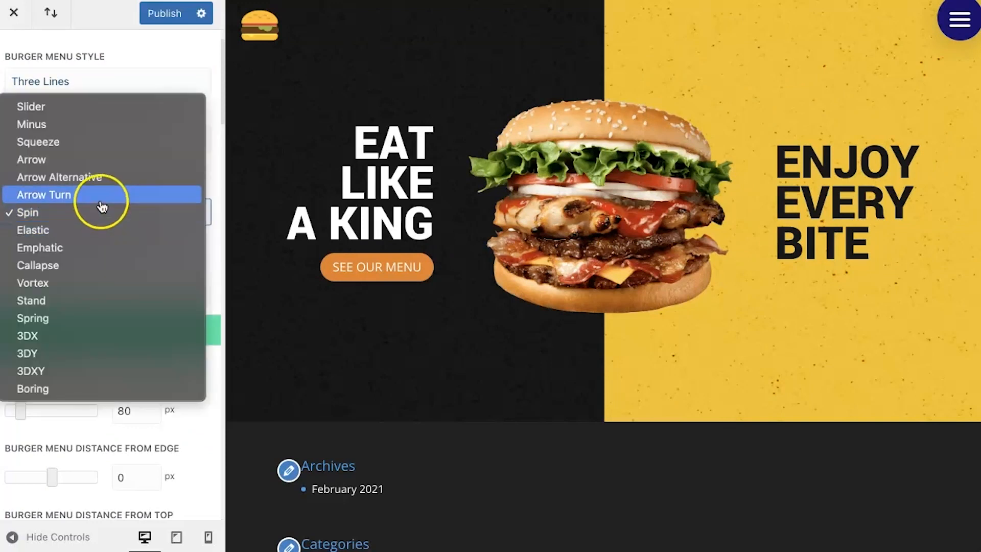
{"action": "left_click", "coordinate": [189, 54]}
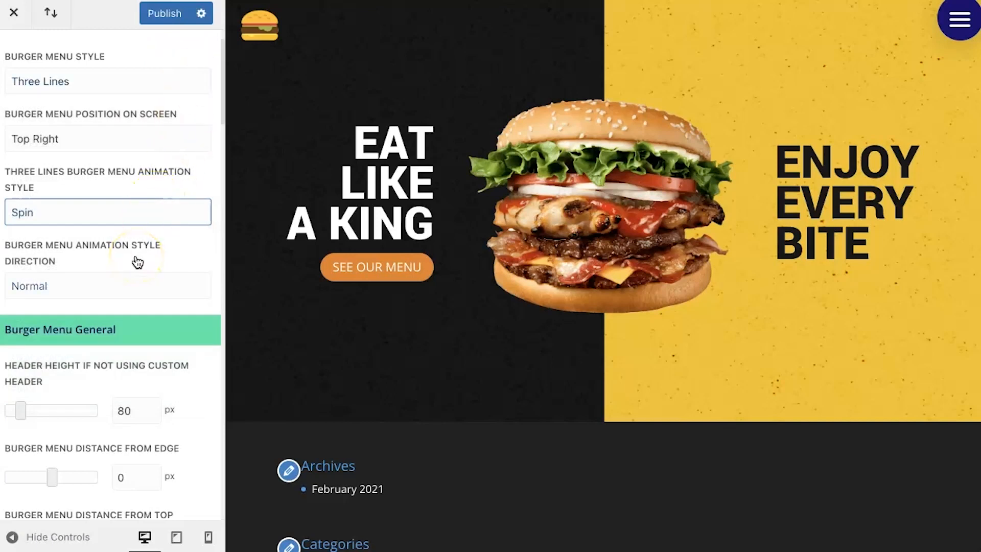
Step: Set the Burger Menu Closed Colour to #171717 in the Burger Menu Icon settings
{"action": "scroll", "coordinate": [137, 262], "scroll_direction": "down", "scroll_amount": 1}
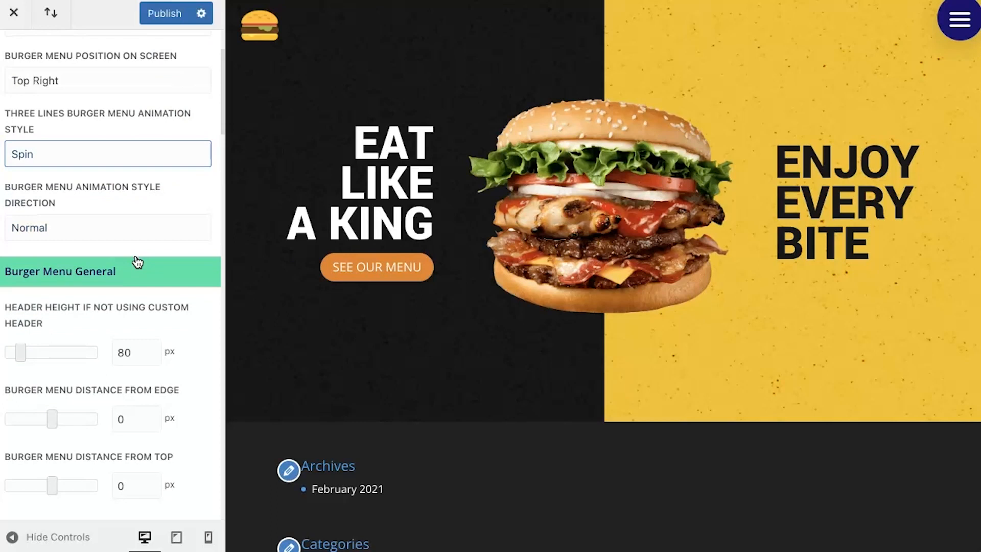
{"action": "scroll", "coordinate": [137, 262], "scroll_direction": "down", "scroll_amount": 4}
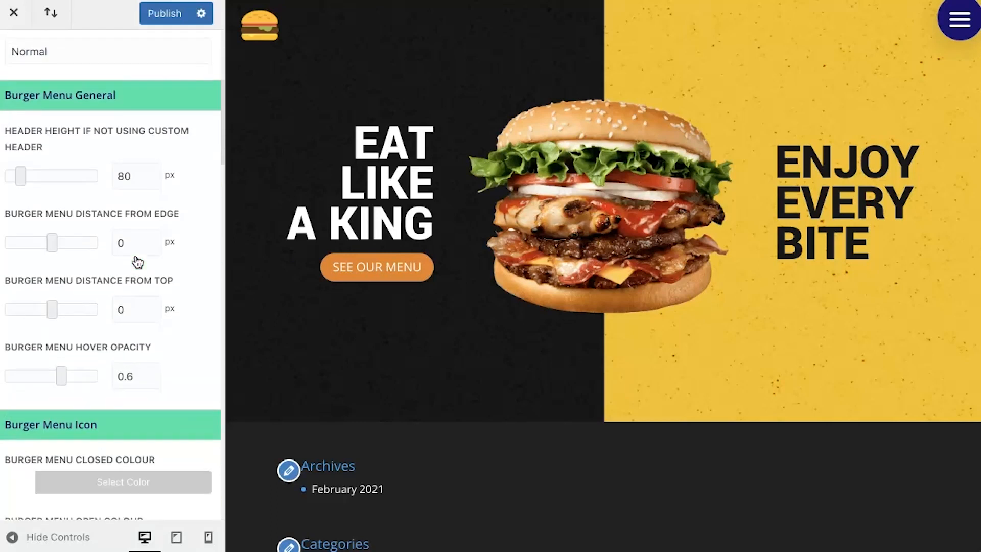
{"action": "scroll", "coordinate": [137, 262], "scroll_direction": "down", "scroll_amount": 4}
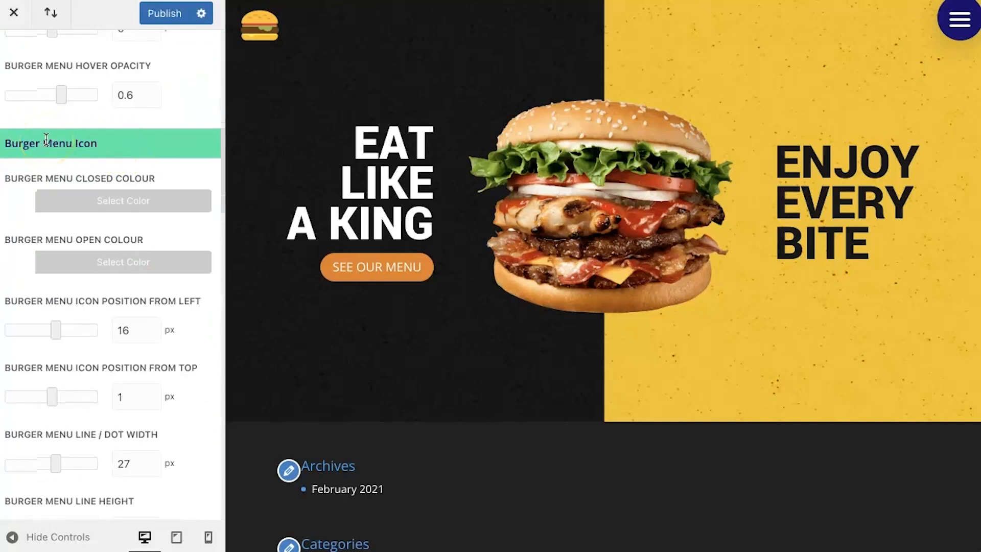
{"action": "scroll", "coordinate": [46, 139], "scroll_direction": "down", "scroll_amount": 1}
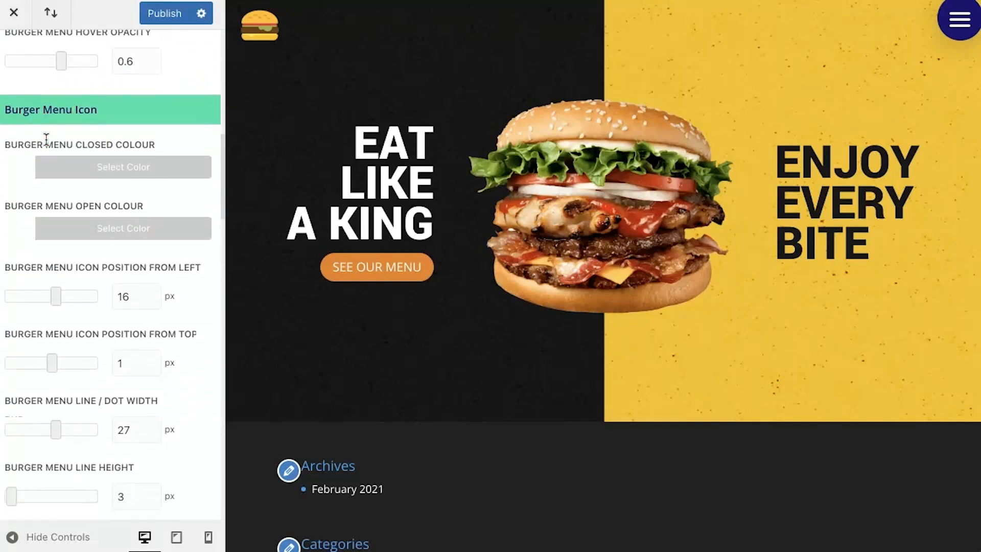
{"action": "left_click", "coordinate": [22, 153]}
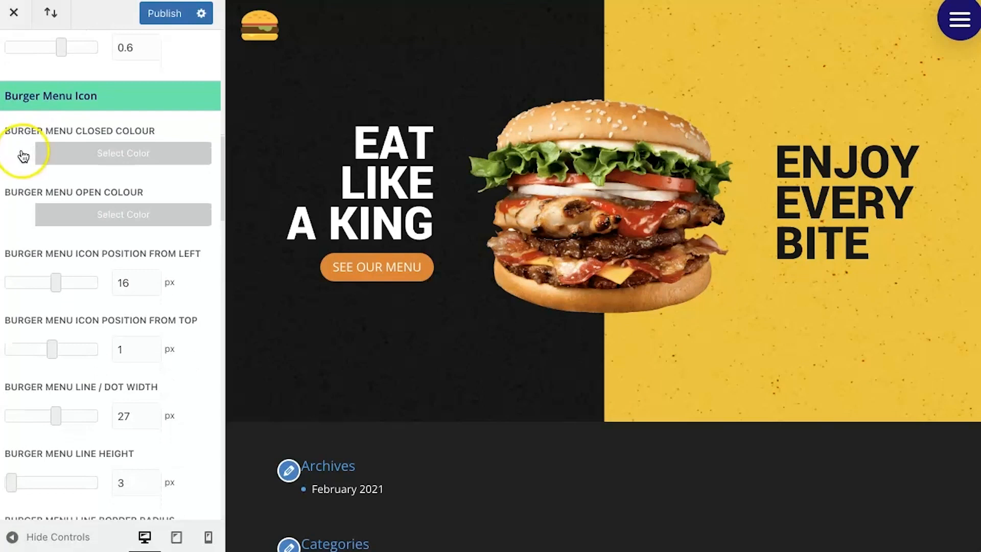
{"action": "left_click", "coordinate": [51, 188]}
{"action": "double_click", "coordinate": [51, 189]}
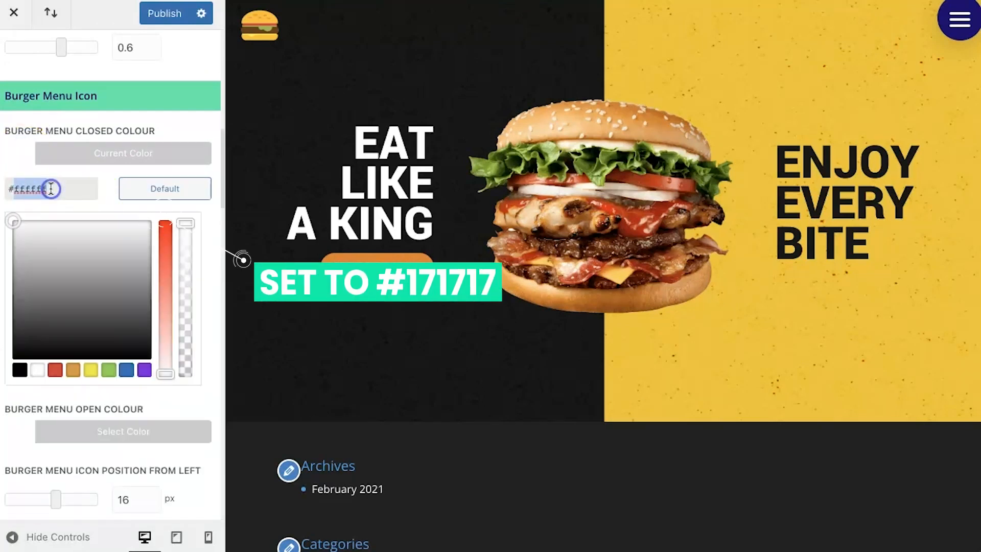
{"action": "type", "text": "#171717"}
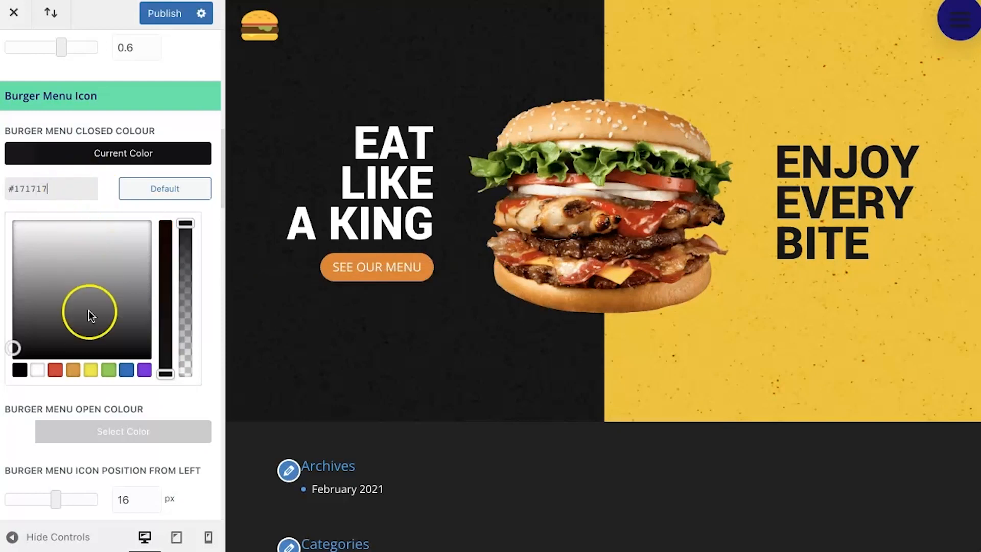
{"action": "left_click", "coordinate": [200, 397]}
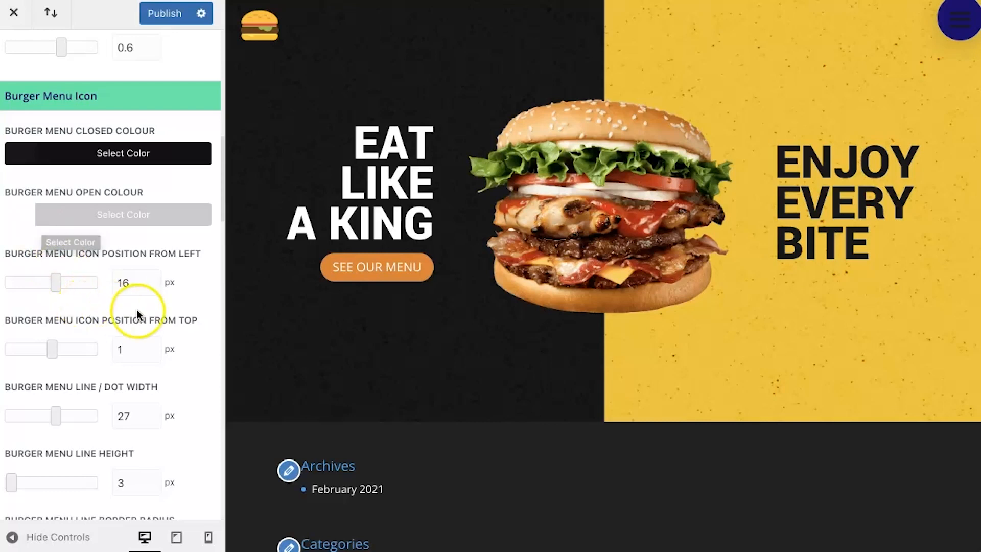
Step: Make the Burger Menu Background Colour fully transparent in the Burger Menu Background settings
{"action": "scroll", "coordinate": [136, 312], "scroll_direction": "down", "scroll_amount": 3}
{"action": "scroll", "coordinate": [137, 310], "scroll_direction": "down", "scroll_amount": 7}
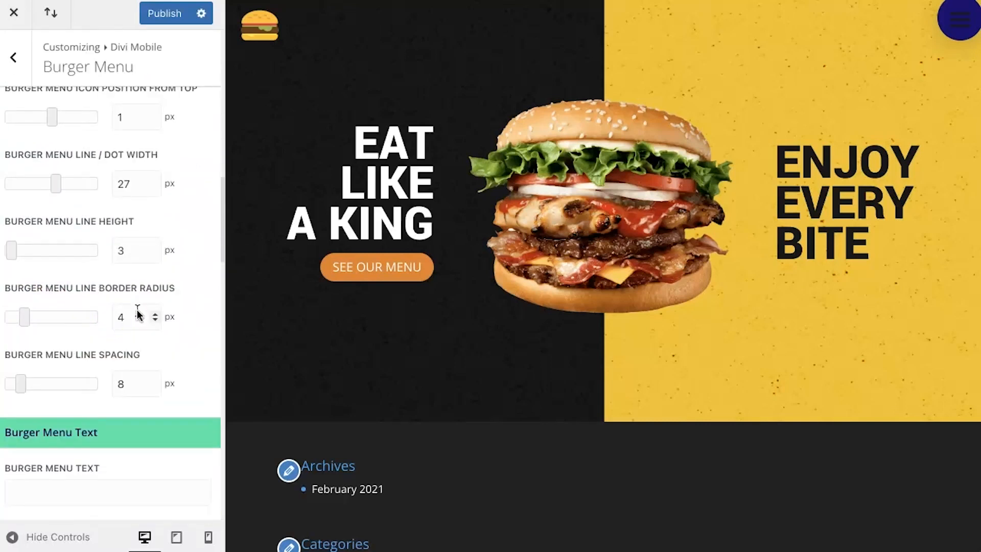
{"action": "scroll", "coordinate": [137, 309], "scroll_direction": "down", "scroll_amount": 12}
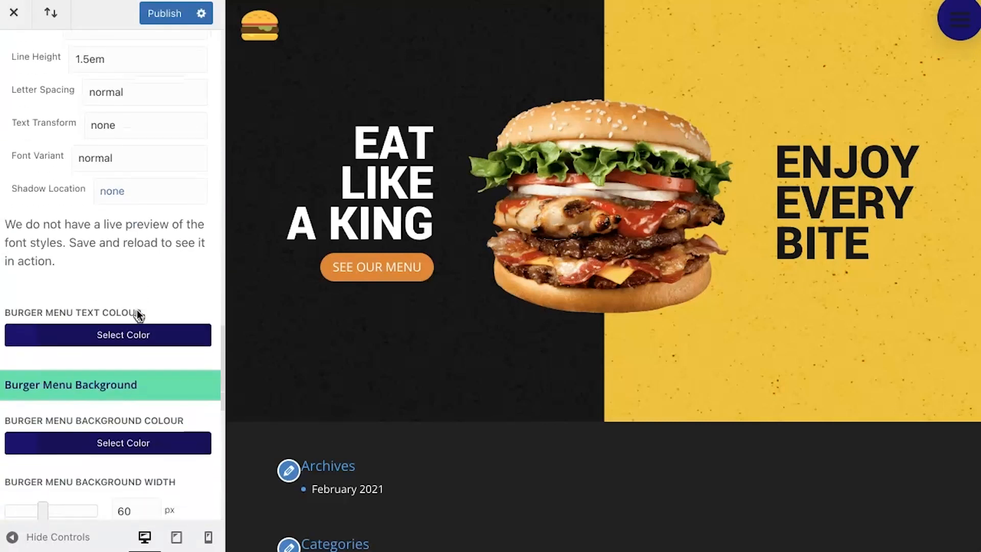
{"action": "scroll", "coordinate": [68, 391], "scroll_direction": "down", "scroll_amount": 3}
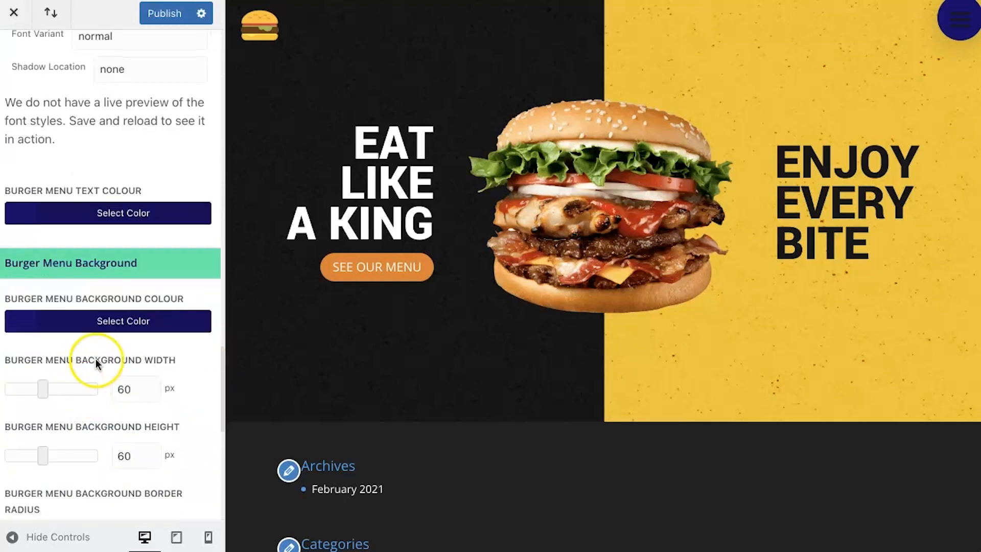
{"action": "left_click", "coordinate": [938, 28]}
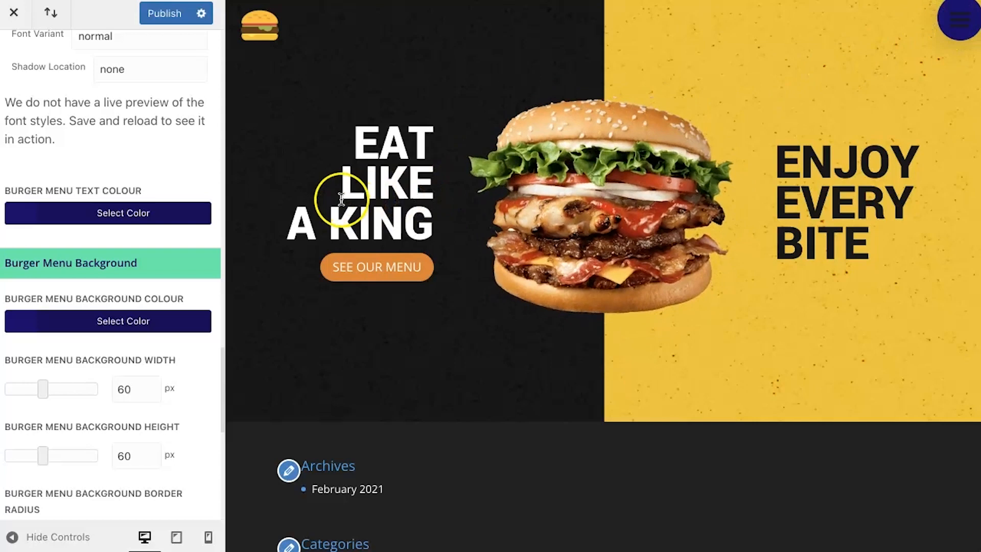
{"action": "left_click", "coordinate": [20, 321]}
{"action": "scroll", "coordinate": [157, 397], "scroll_direction": "down", "scroll_amount": 3}
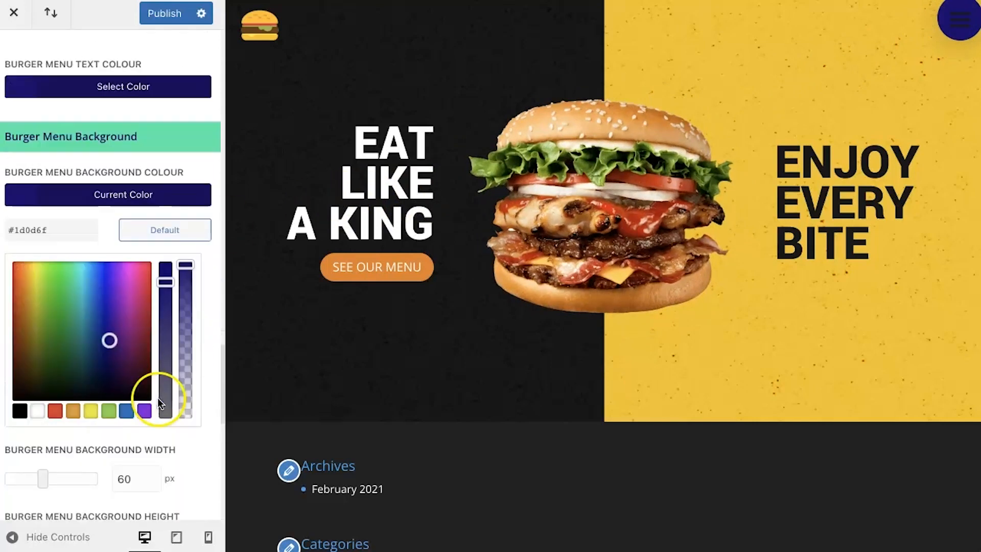
{"action": "left_click_drag", "start_coordinate": [186, 250], "coordinate": [189, 403]}
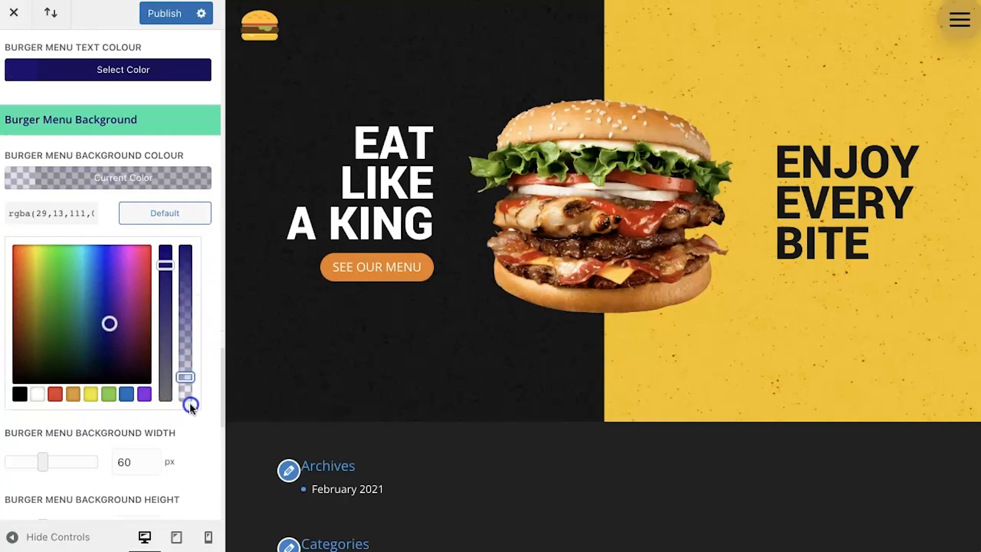
{"action": "left_click", "coordinate": [192, 423]}
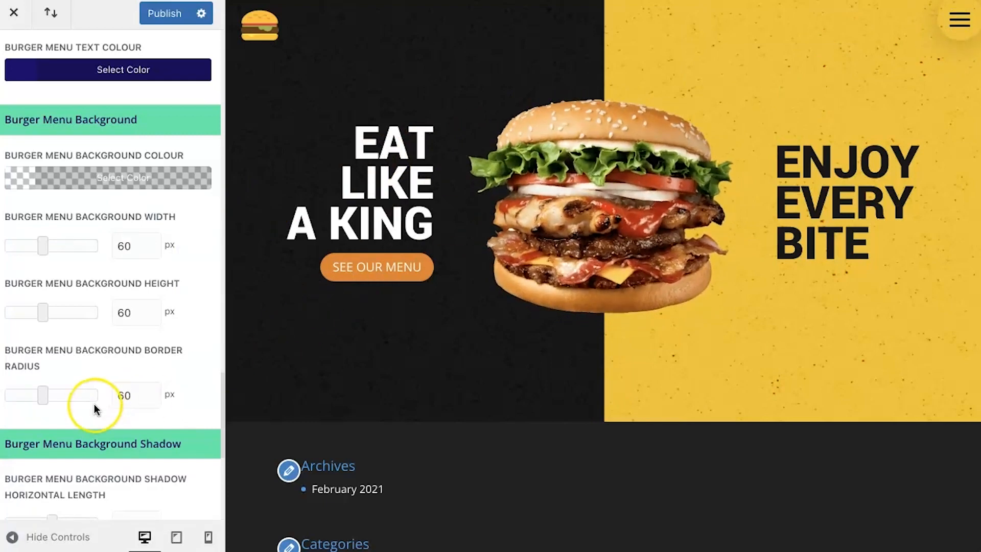
Step: Make the Burger Menu Background Shadow Colour fully transparent, rgba(0,0,0,0), and publish the burger menu changes
{"action": "scroll", "coordinate": [95, 409], "scroll_direction": "down", "scroll_amount": 7}
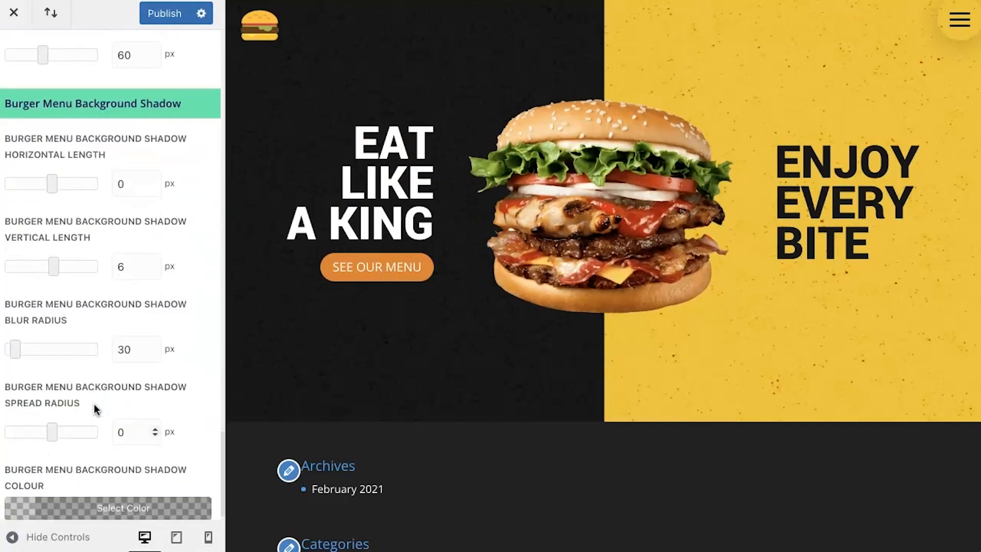
{"action": "scroll", "coordinate": [135, 344], "scroll_direction": "down", "scroll_amount": 1}
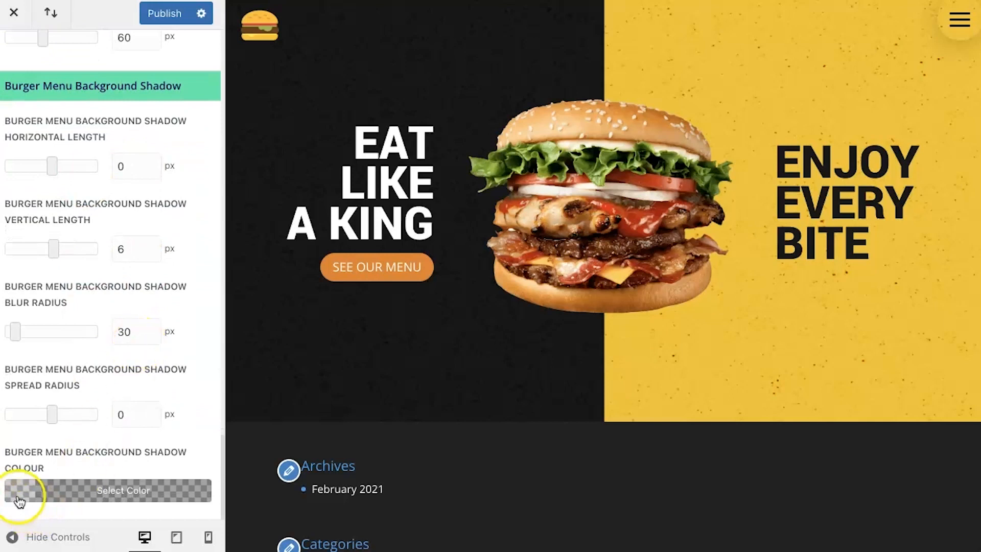
{"action": "left_click", "coordinate": [74, 480]}
{"action": "scroll", "coordinate": [75, 475], "scroll_direction": "down", "scroll_amount": 4}
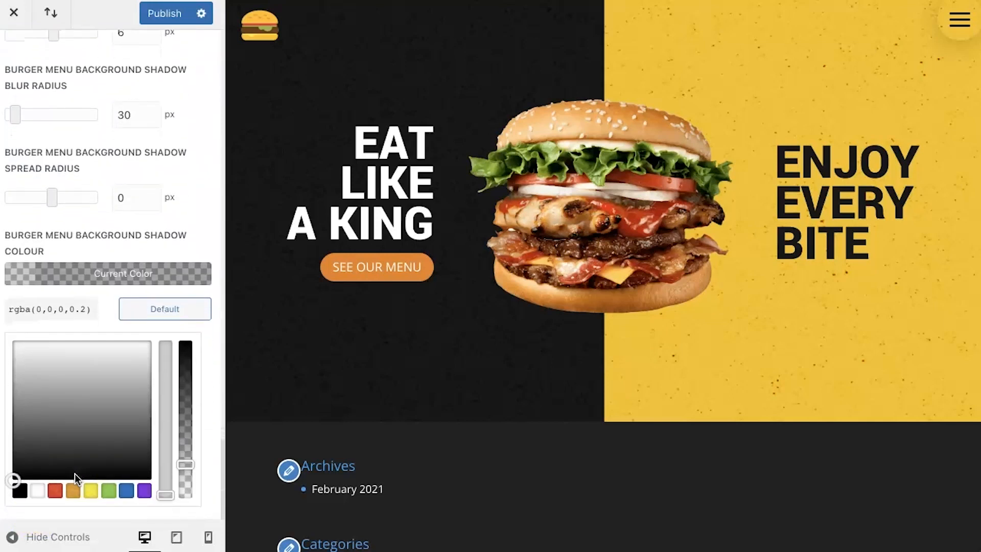
{"action": "left_click_drag", "start_coordinate": [191, 466], "coordinate": [189, 507]}
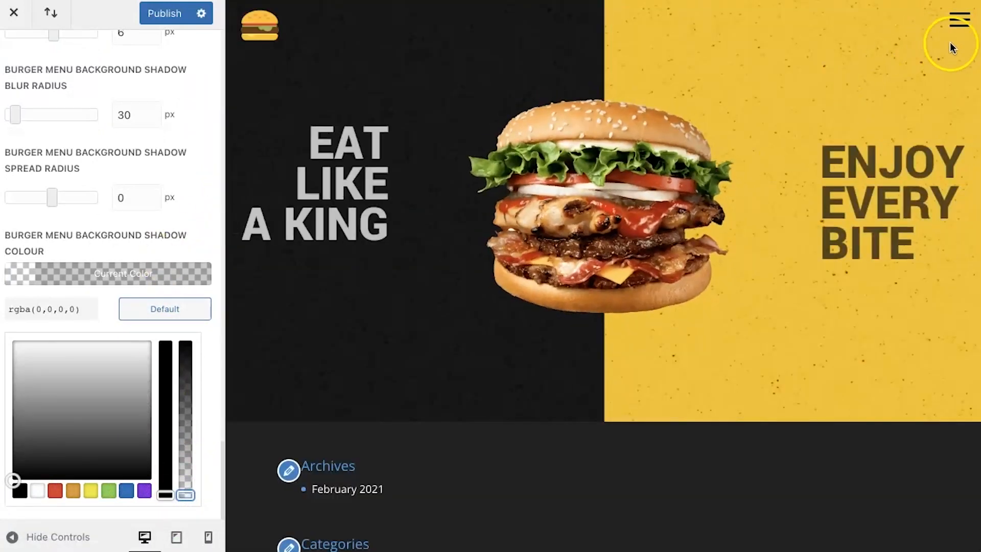
{"action": "left_click", "coordinate": [162, 13]}
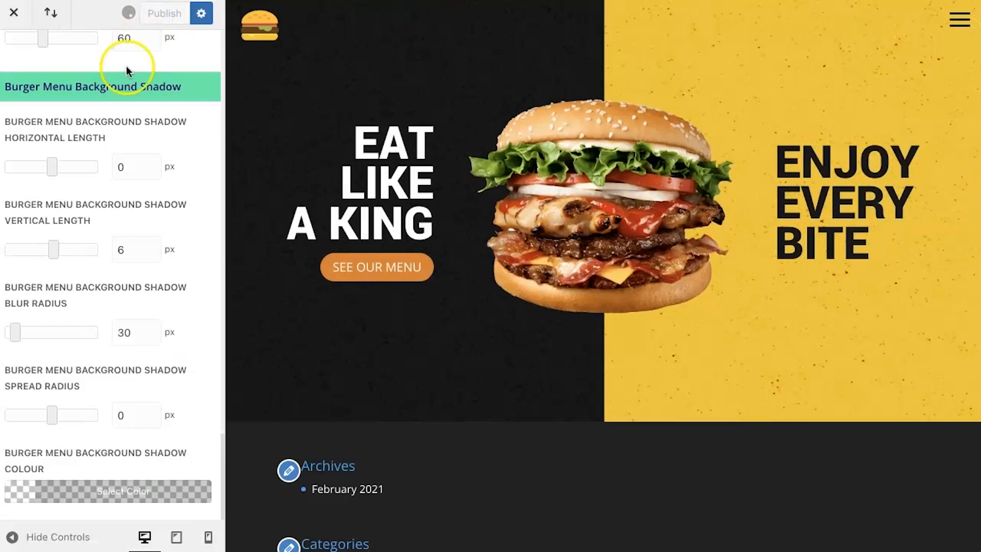
Step: Return to the Divi Mobile settings overview and check the fullscreen menu by opening and closing it in the preview
{"action": "left_click", "coordinate": [12, 61]}
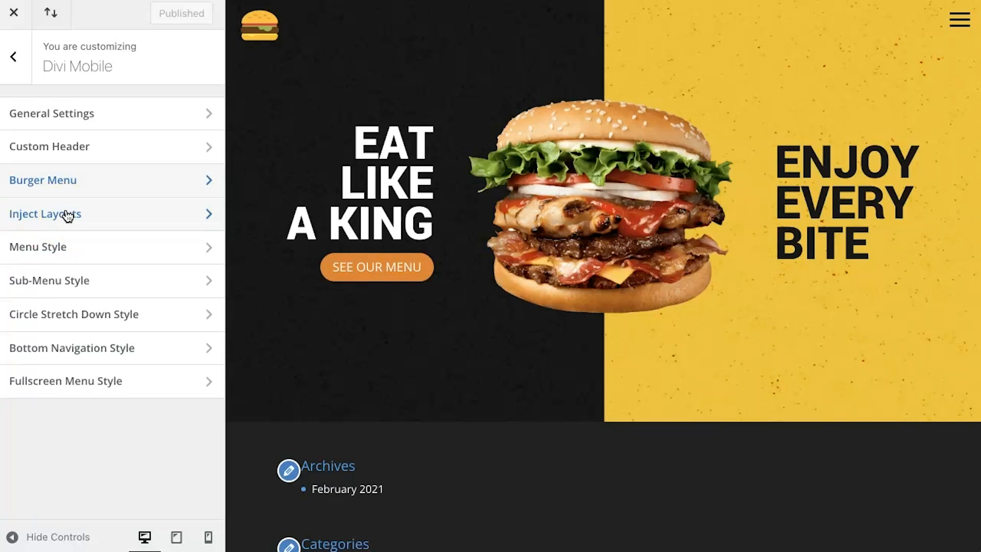
{"action": "left_click", "coordinate": [65, 247]}
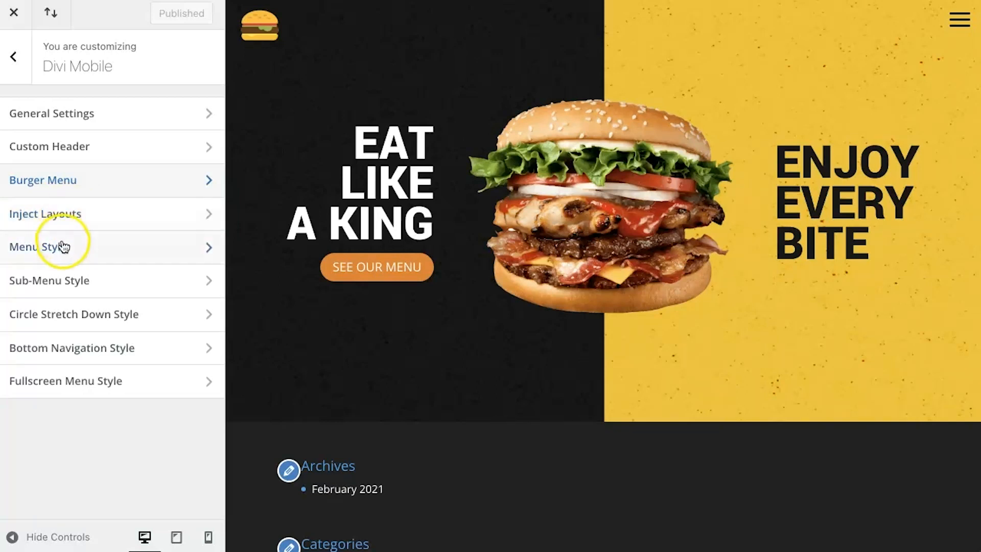
{"action": "left_click", "coordinate": [960, 18]}
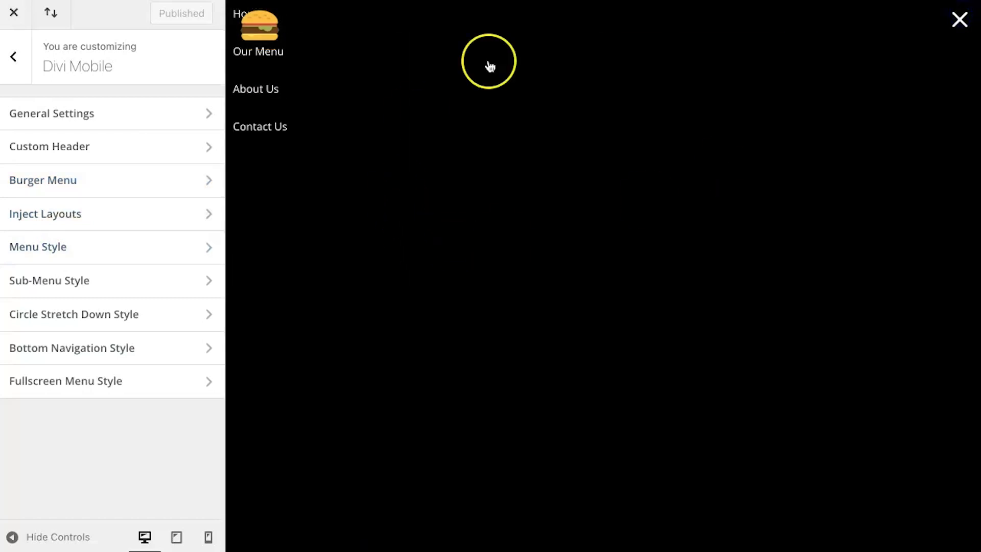
{"action": "left_click", "coordinate": [973, 18]}
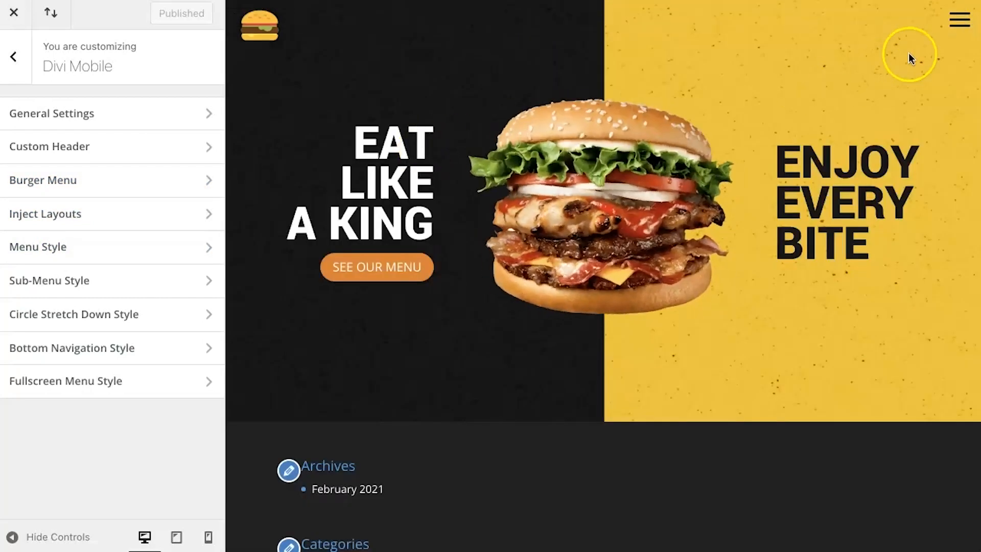
Step: With the fullscreen menu open in the preview, set Space at the Top of the Menu to 80 px in Menu Style
{"action": "left_click", "coordinate": [961, 21]}
{"action": "left_click", "coordinate": [110, 291]}
{"action": "left_click", "coordinate": [41, 247]}
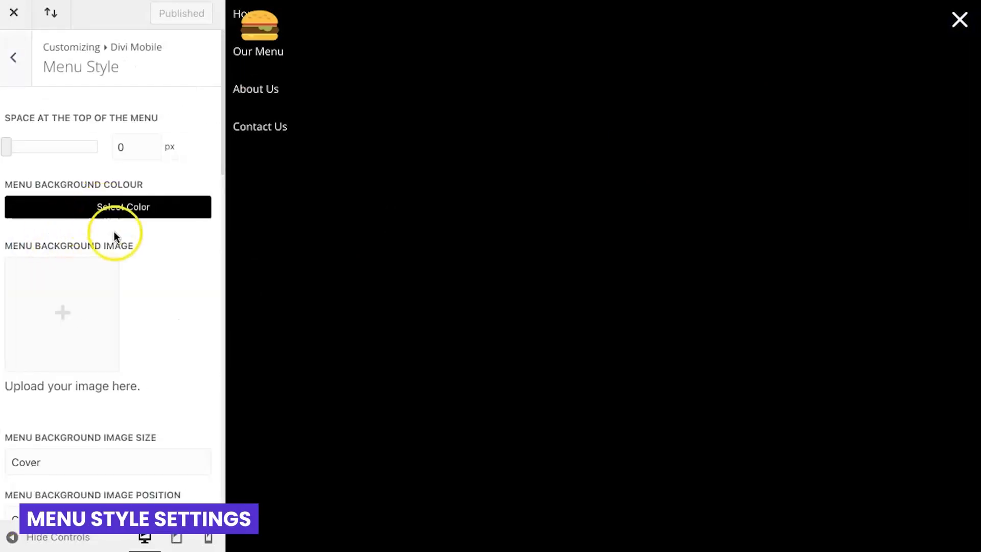
{"action": "left_click", "coordinate": [165, 265]}
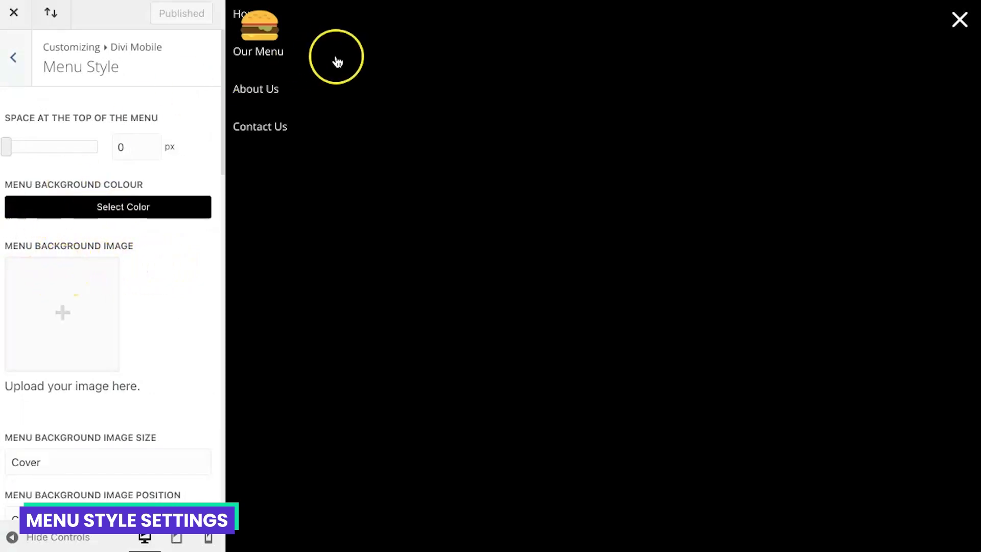
{"action": "left_click", "coordinate": [120, 146]}
{"action": "type", "text": "8"}
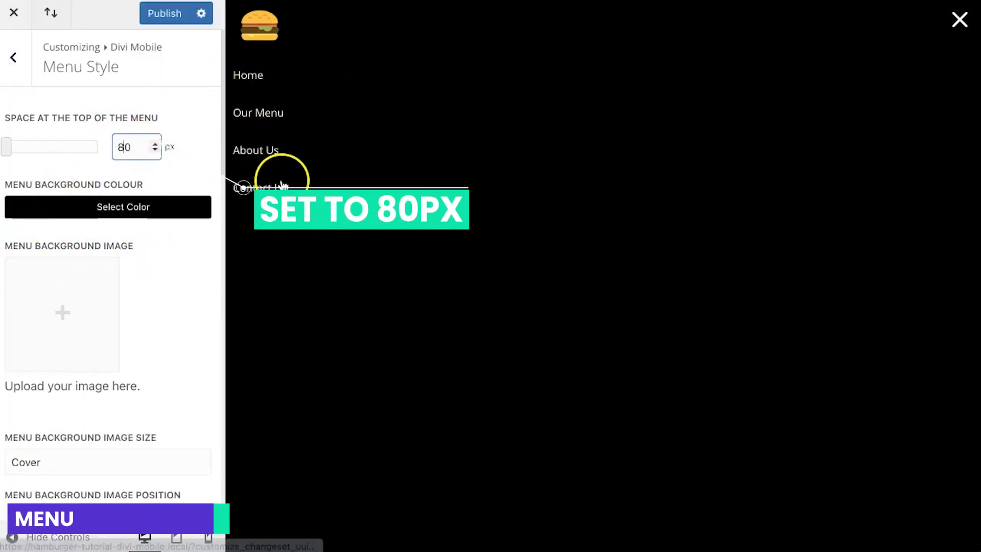
Step: Set the Menu Background Colour to #171717 in the Menu Style settings
{"action": "left_click", "coordinate": [10, 214]}
{"action": "double_click", "coordinate": [43, 243]}
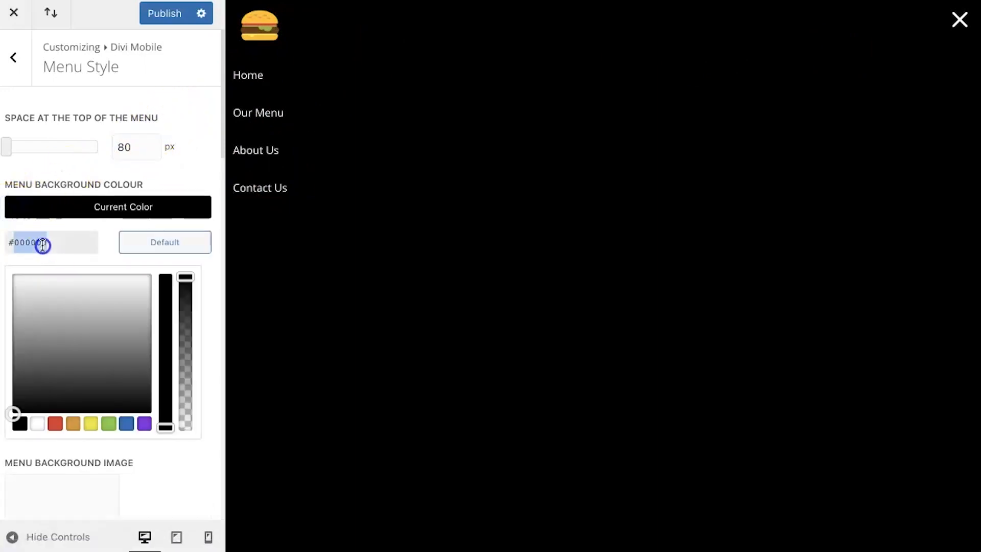
{"action": "type", "text": "171717"}
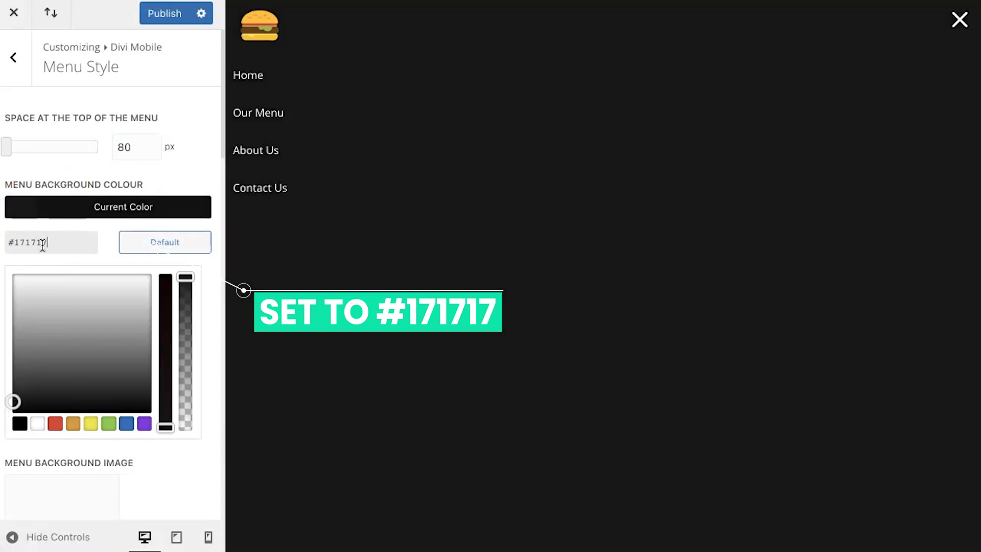
{"action": "left_click", "coordinate": [152, 202]}
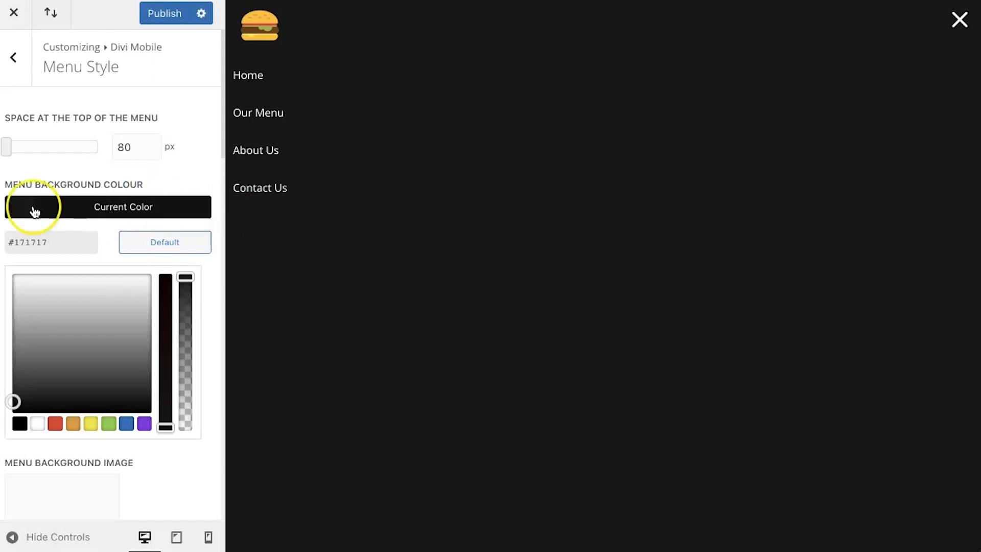
{"action": "left_click", "coordinate": [213, 302]}
Step: Set the Menu Text Font's weight to 800 and its line height to 1em
{"action": "scroll", "coordinate": [214, 303], "scroll_direction": "down", "scroll_amount": 5}
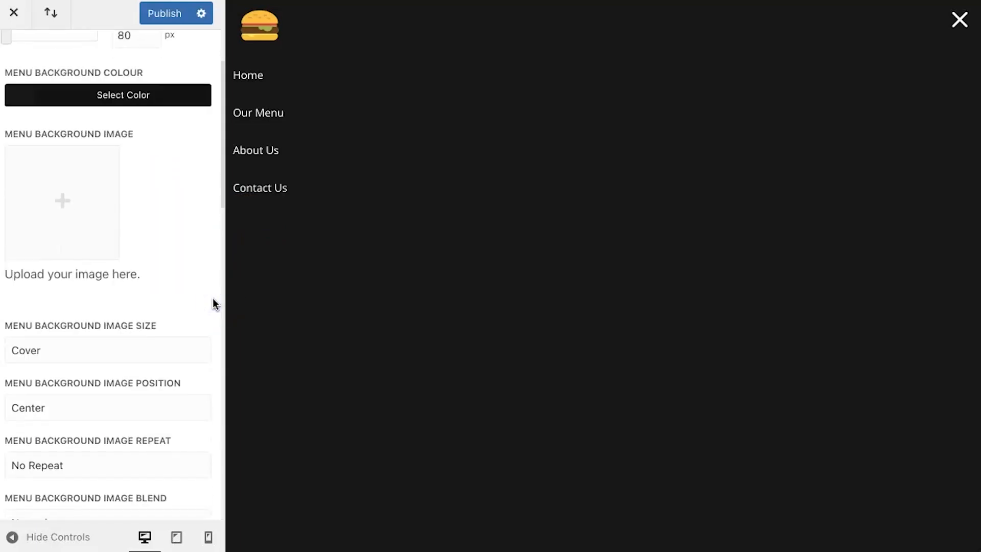
{"action": "scroll", "coordinate": [214, 304], "scroll_direction": "down", "scroll_amount": 3}
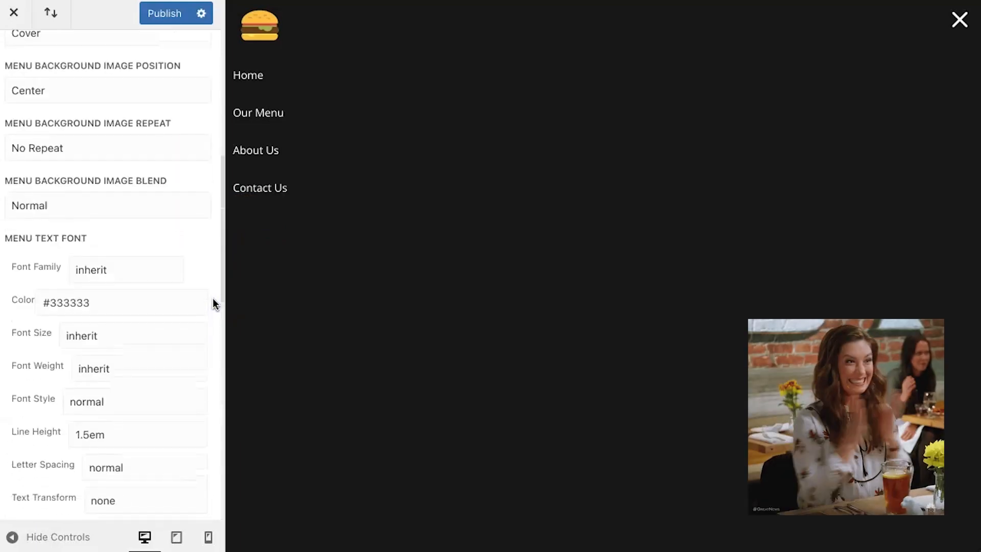
{"action": "scroll", "coordinate": [214, 303], "scroll_direction": "down", "scroll_amount": 1}
{"action": "scroll", "coordinate": [213, 303], "scroll_direction": "down", "scroll_amount": 2}
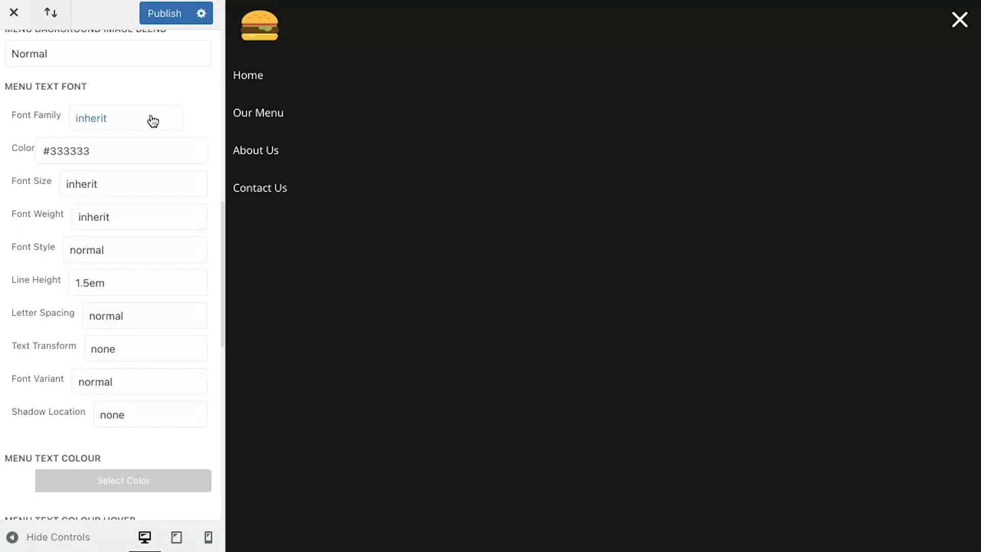
{"action": "left_click", "coordinate": [110, 215]}
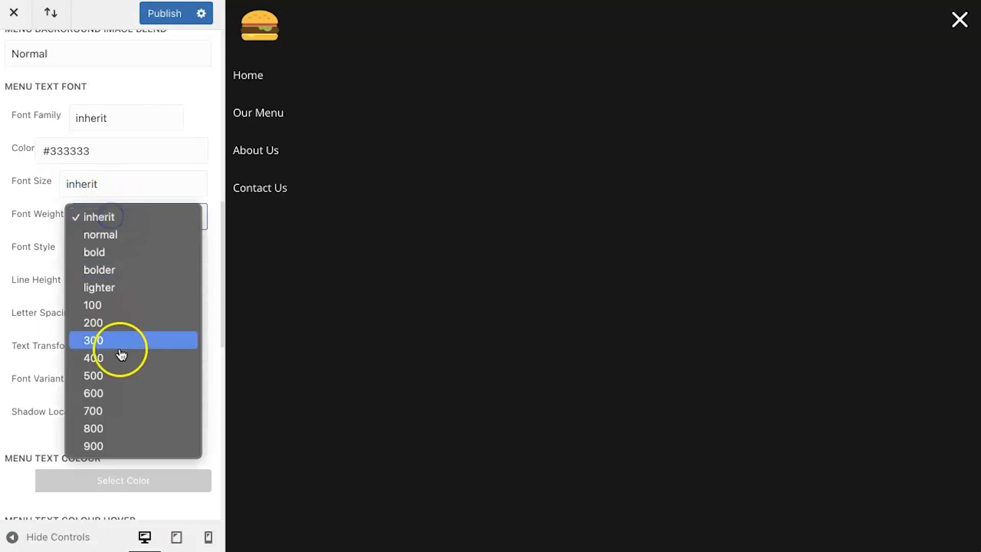
{"action": "left_click", "coordinate": [115, 432]}
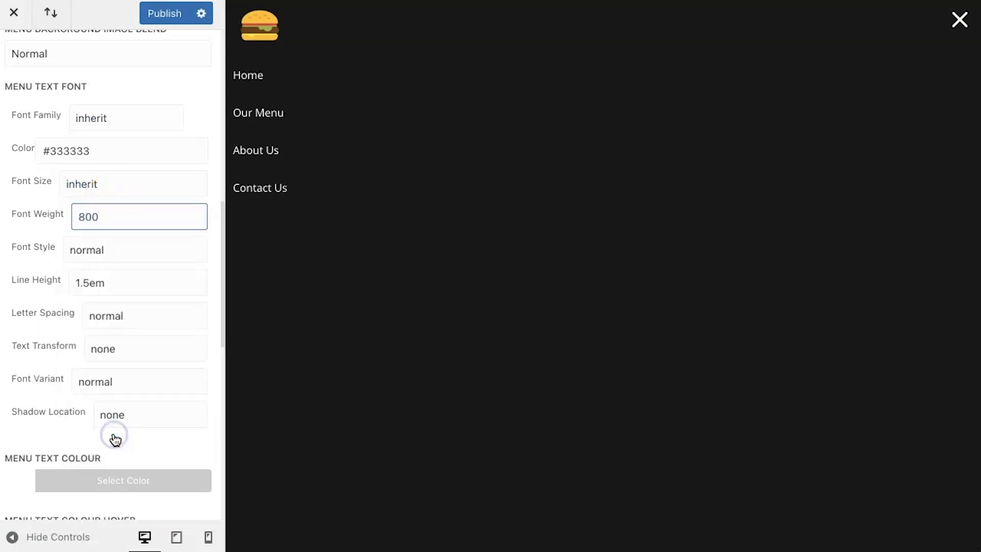
{"action": "left_click", "coordinate": [130, 282]}
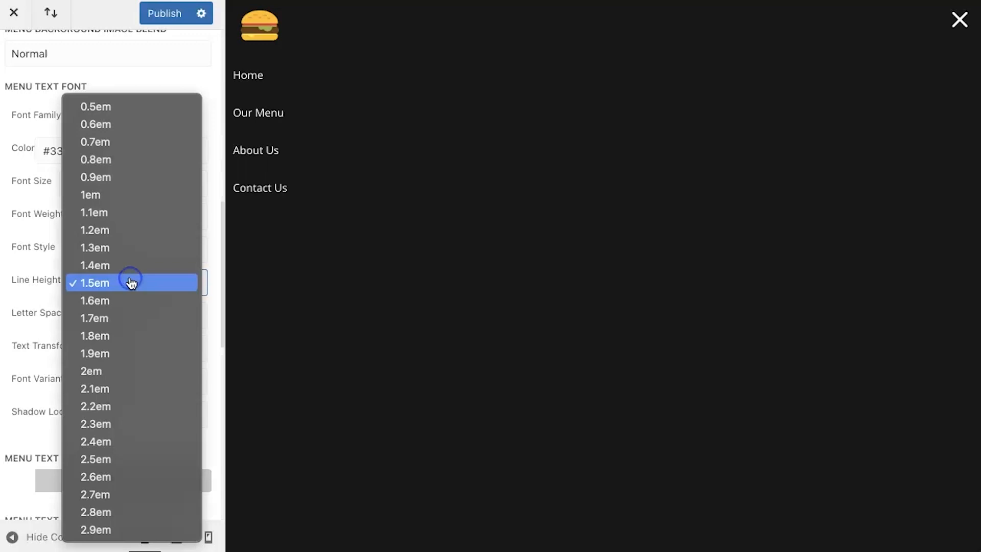
{"action": "left_click", "coordinate": [148, 194]}
Step: Publish the font changes and reload the customizer to preview the fullscreen menu from the Menu Style settings
{"action": "left_click", "coordinate": [161, 15]}
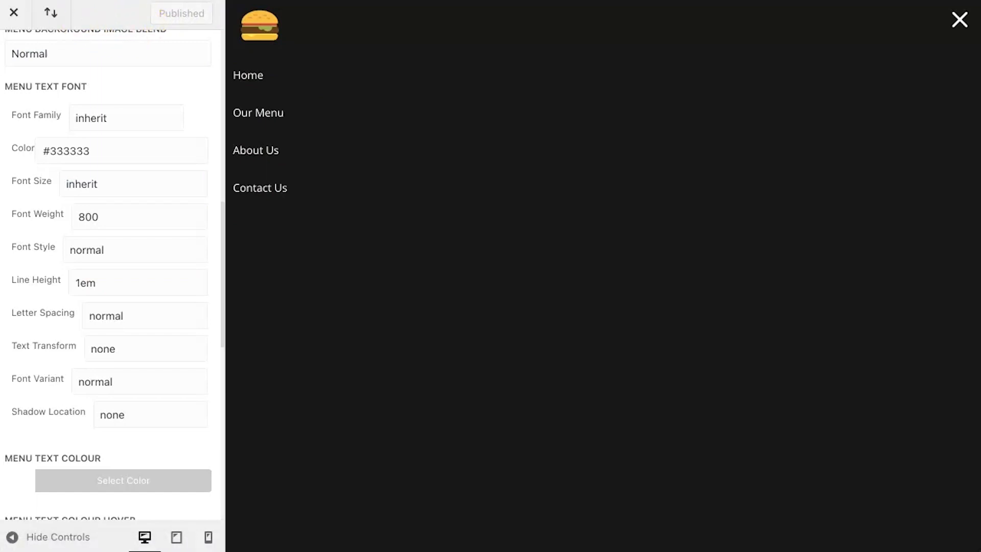
{"action": "key", "text": "super+r"}
{"action": "left_click", "coordinate": [131, 416]}
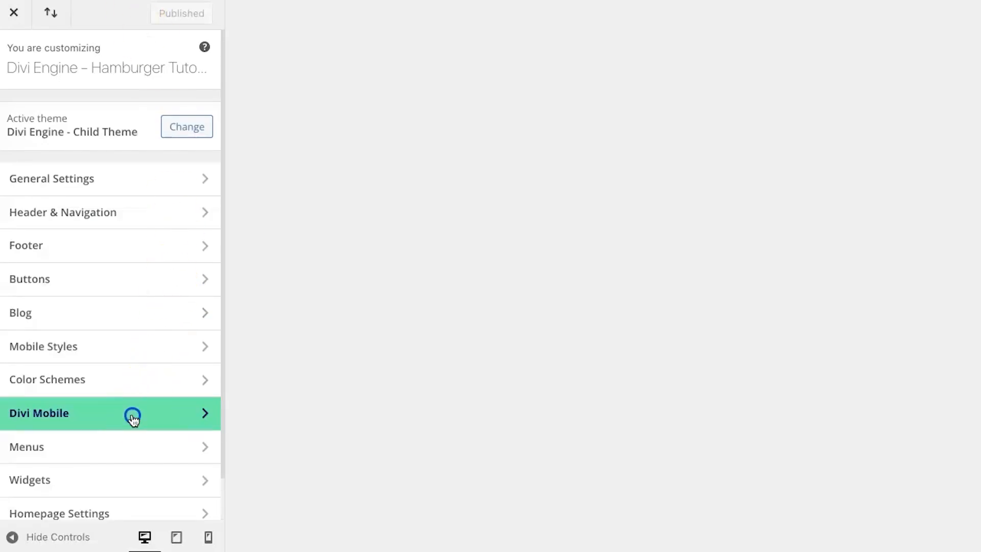
{"action": "left_click", "coordinate": [139, 254]}
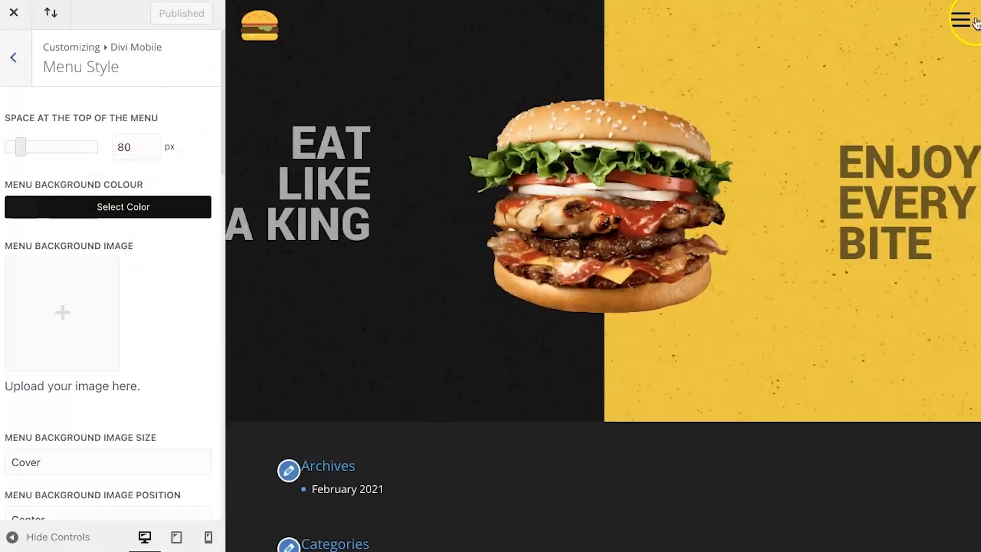
{"action": "left_click", "coordinate": [959, 18]}
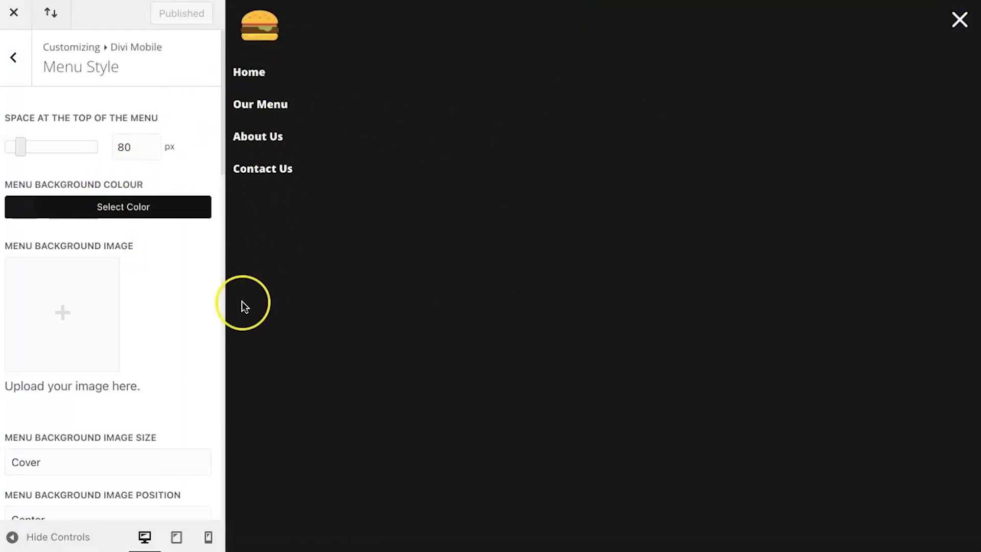
Step: Set the Menu Text Font's Text Transform to uppercase
{"action": "scroll", "coordinate": [187, 353], "scroll_direction": "down", "scroll_amount": 10}
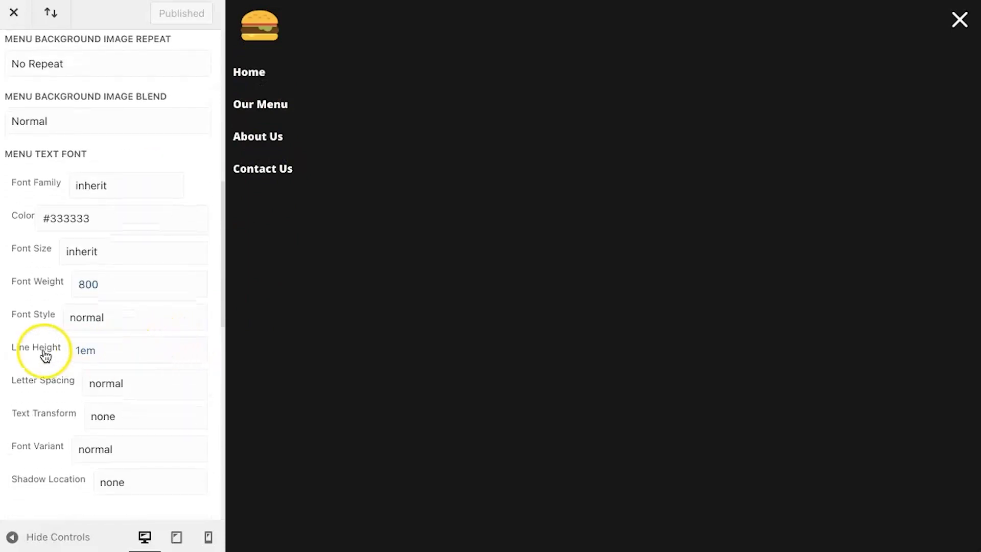
{"action": "scroll", "coordinate": [121, 352], "scroll_direction": "down", "scroll_amount": 2}
{"action": "scroll", "coordinate": [122, 354], "scroll_direction": "down", "scroll_amount": 1}
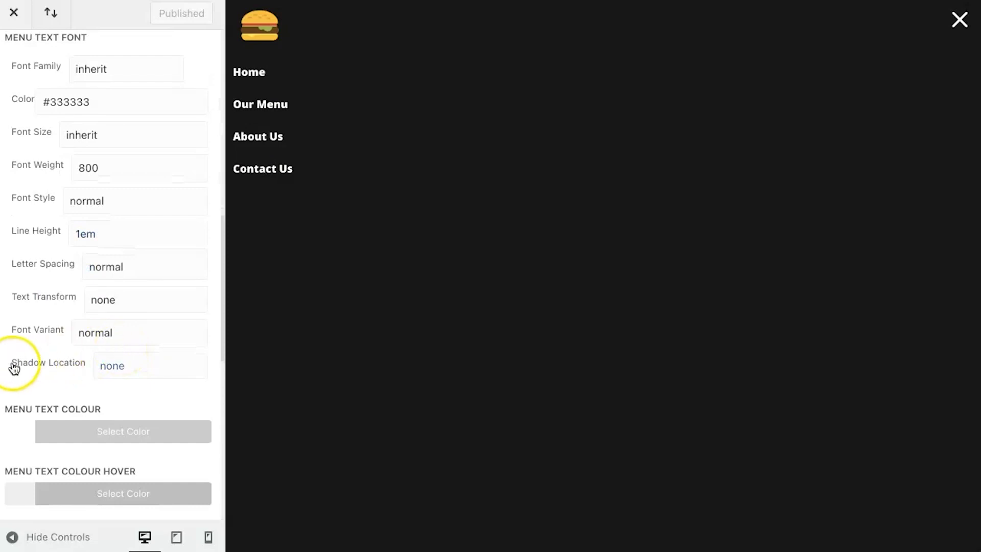
{"action": "left_click", "coordinate": [105, 304]}
{"action": "left_click", "coordinate": [111, 340]}
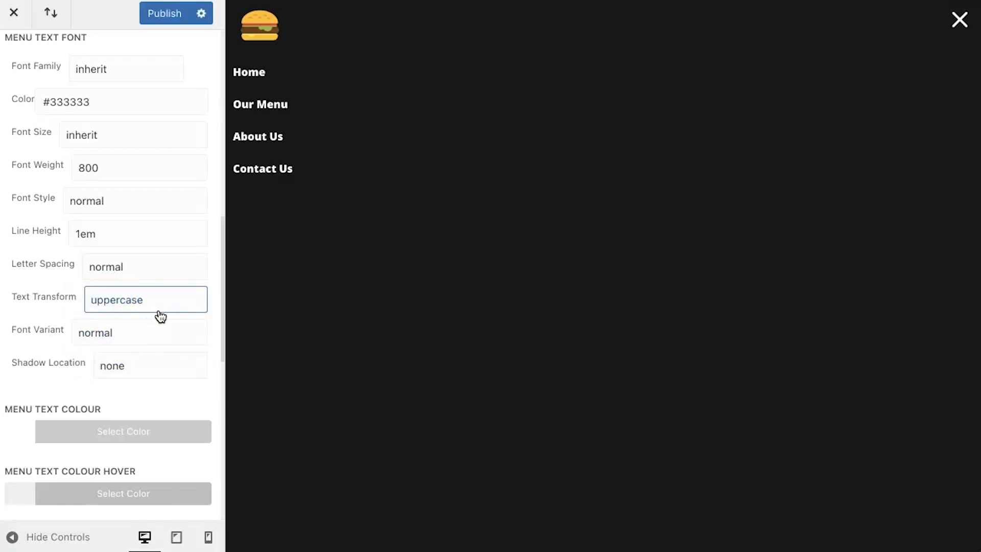
Step: Set the Menu Text Colour Hover to #f1c40f in the Menu Style settings
{"action": "scroll", "coordinate": [160, 316], "scroll_direction": "down", "scroll_amount": 4}
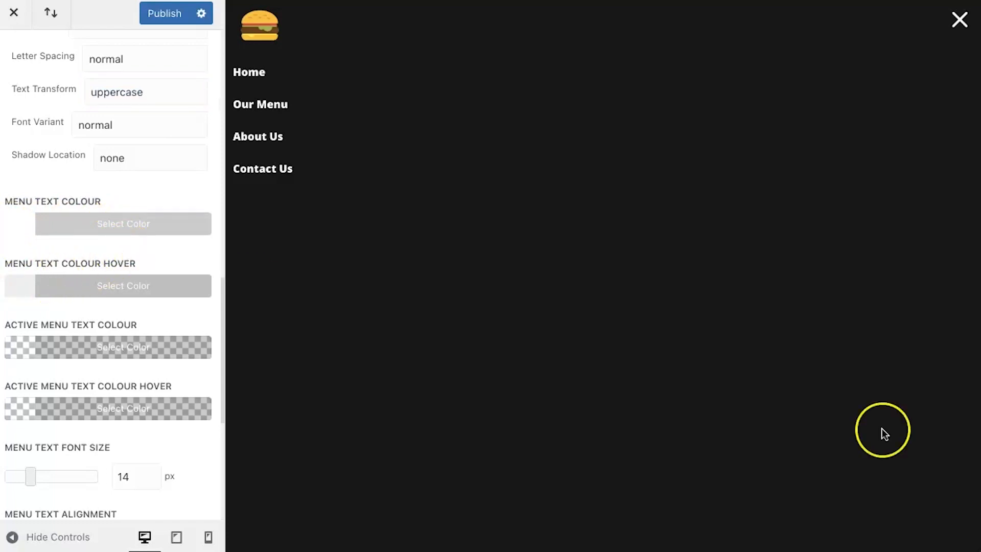
{"action": "left_click", "coordinate": [19, 285]}
{"action": "triple_click", "coordinate": [38, 315]}
{"action": "type", "text": "#f1c40f"}
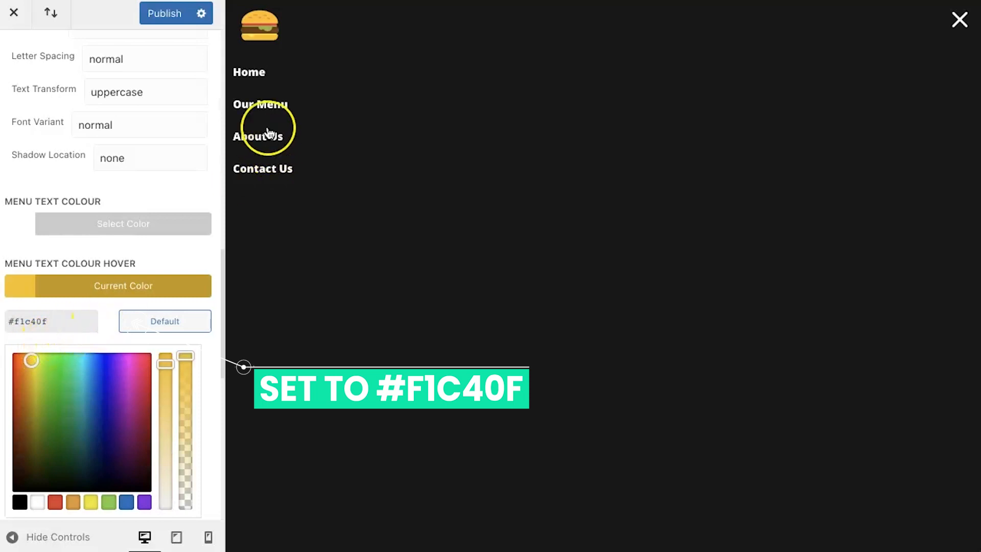
{"action": "left_click", "coordinate": [186, 245]}
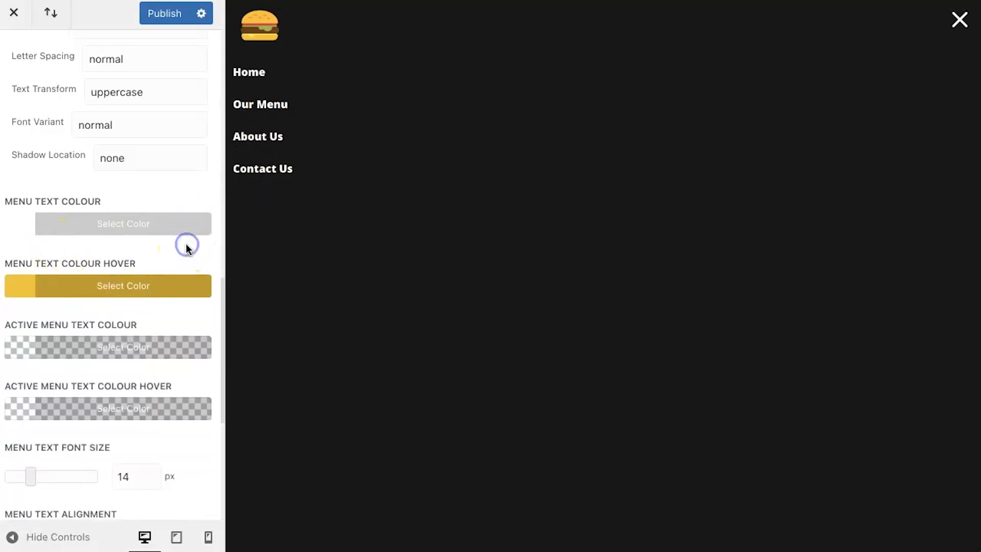
Step: Set the Active Menu Text Colour to #f1c40f
{"action": "scroll", "coordinate": [152, 303], "scroll_direction": "down", "scroll_amount": 2}
{"action": "scroll", "coordinate": [153, 308], "scroll_direction": "down", "scroll_amount": 1}
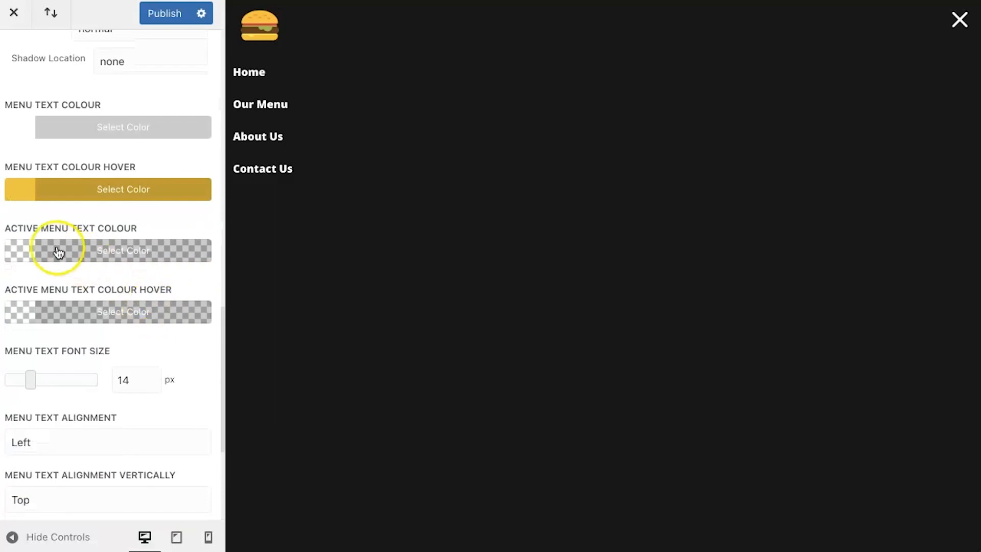
{"action": "left_click", "coordinate": [11, 247]}
{"action": "double_click", "coordinate": [75, 282]}
{"action": "key", "text": "ctrl+a"}
{"action": "type", "text": "f1c40f"}
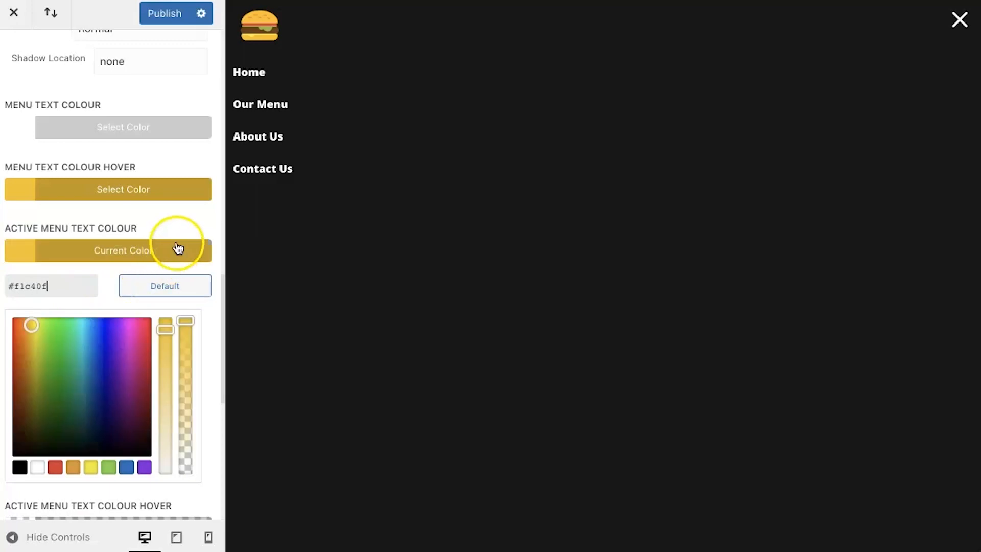
{"action": "left_click", "coordinate": [210, 215]}
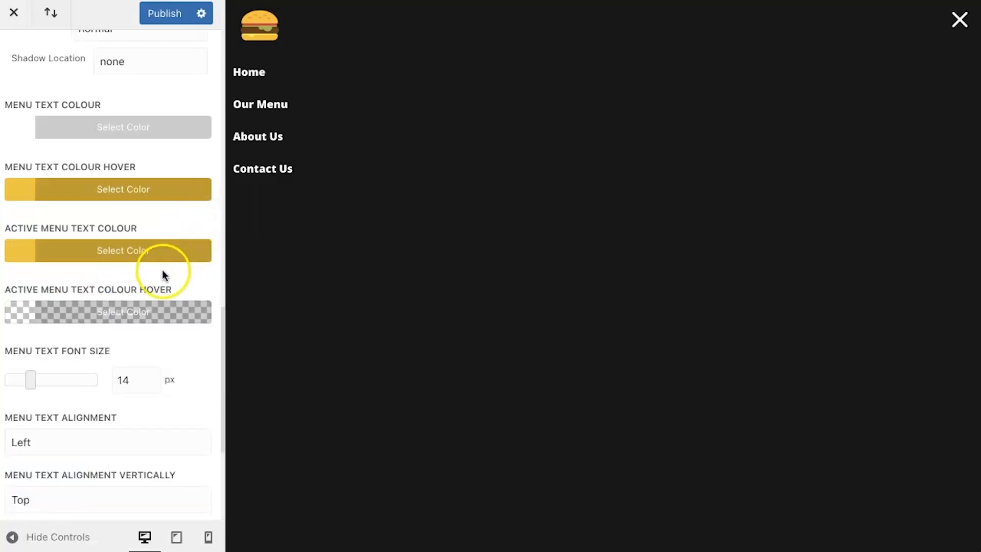
Step: Set the Menu Text Font Size to 34 px and publish the change
{"action": "left_click", "coordinate": [122, 380]}
{"action": "key", "text": "BackSpace"}
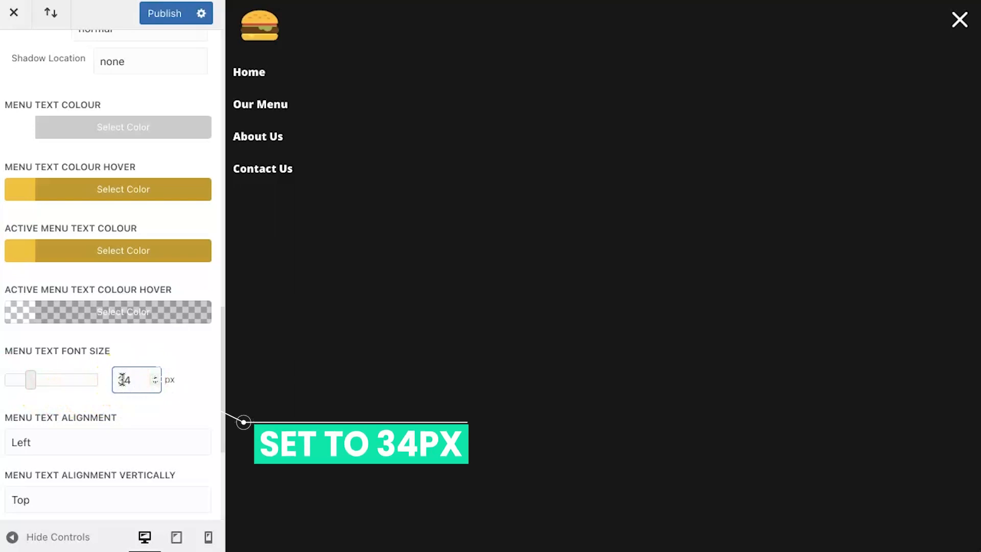
{"action": "type", "text": "3"}
{"action": "left_click", "coordinate": [159, 14]}
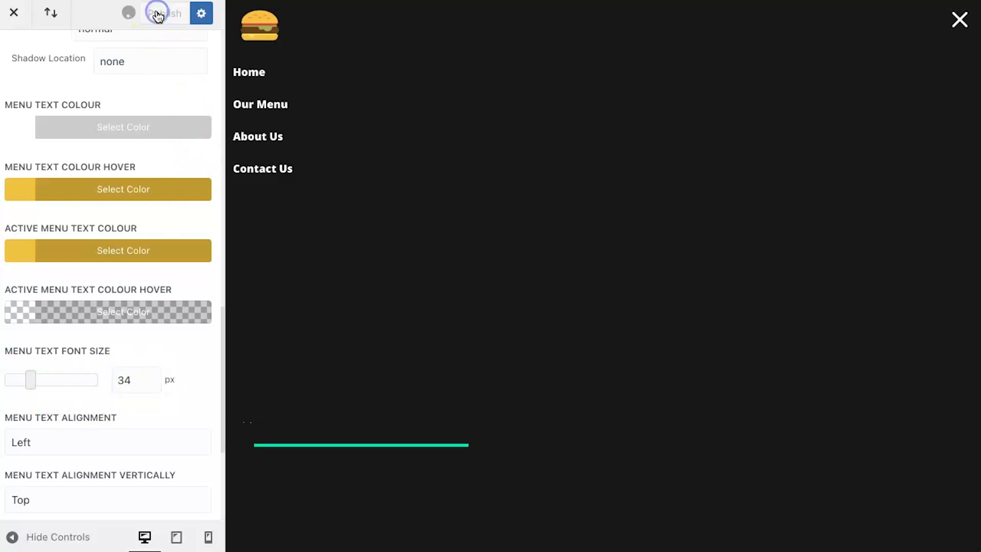
Step: Set the menu text's horizontal and vertical alignment to Center, and publish the changes
{"action": "scroll", "coordinate": [107, 317], "scroll_direction": "down", "scroll_amount": 3}
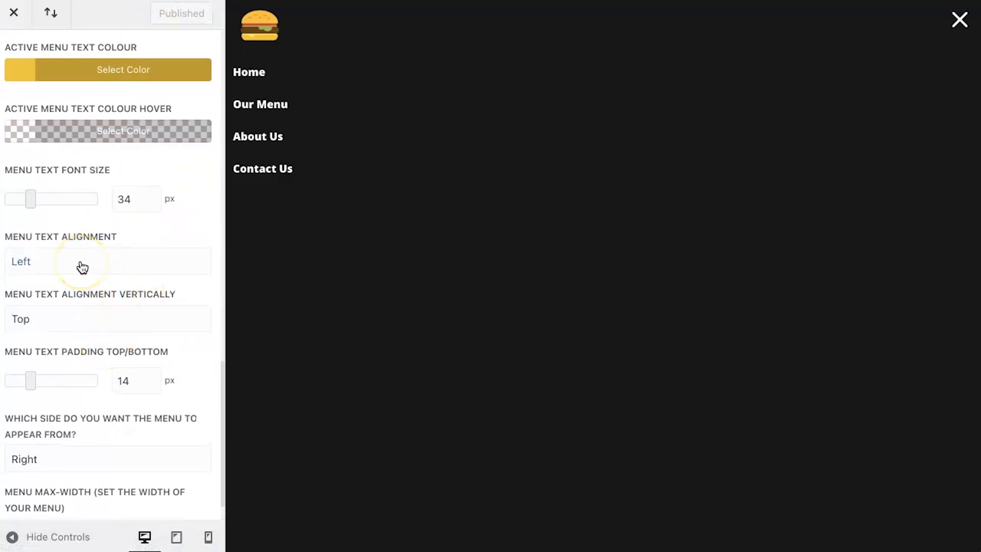
{"action": "left_click", "coordinate": [81, 266]}
{"action": "left_click", "coordinate": [79, 278]}
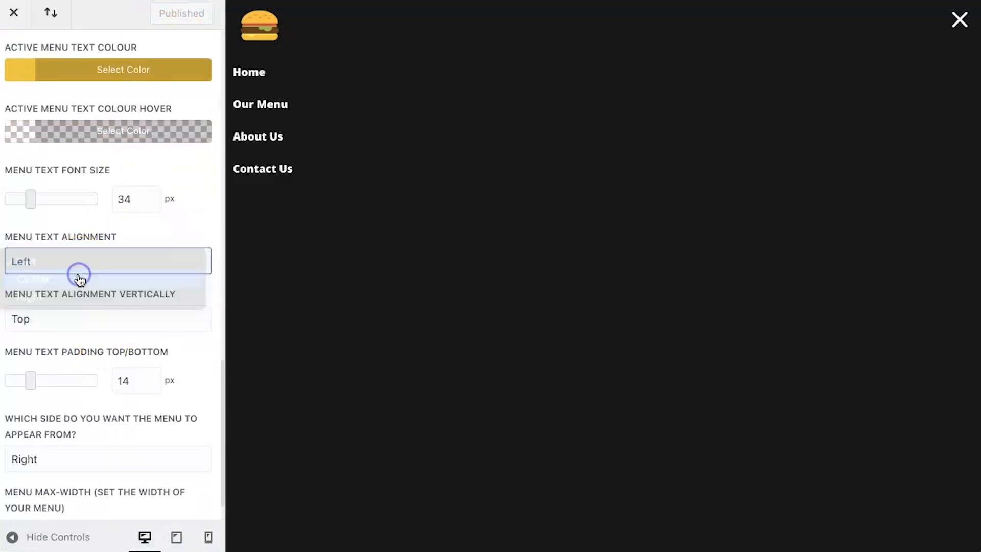
{"action": "left_click", "coordinate": [111, 331]}
{"action": "left_click", "coordinate": [110, 335]}
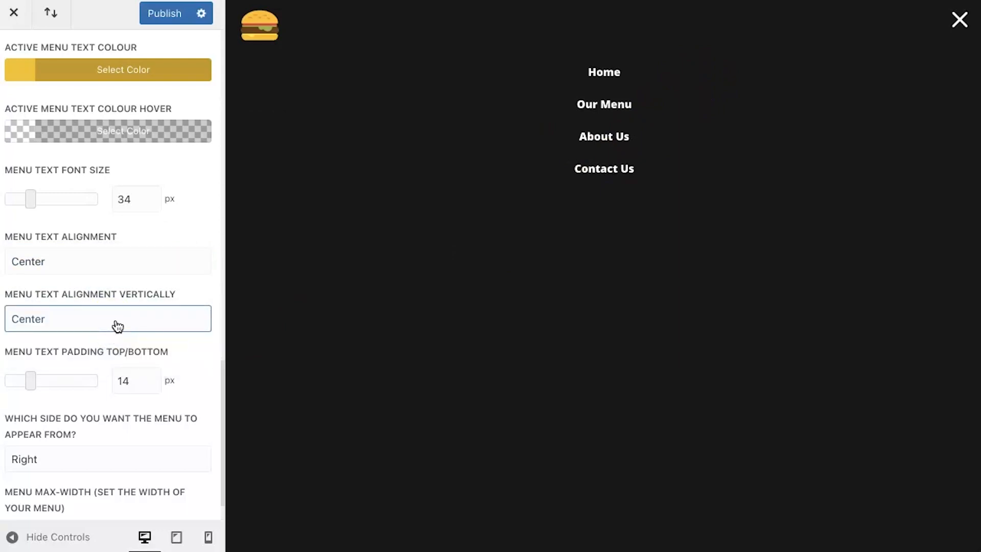
{"action": "left_click", "coordinate": [134, 269]}
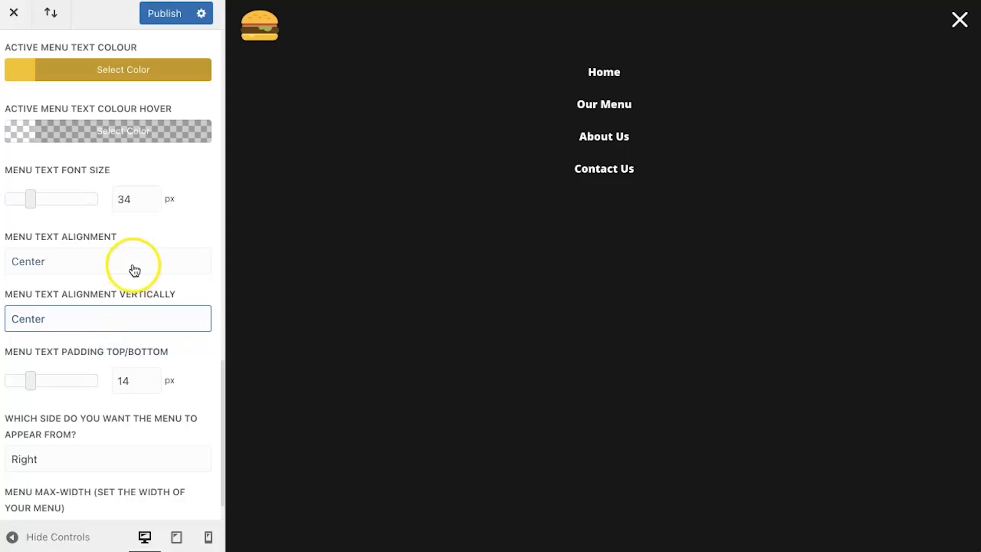
{"action": "scroll", "coordinate": [134, 269], "scroll_direction": "up", "scroll_amount": 1}
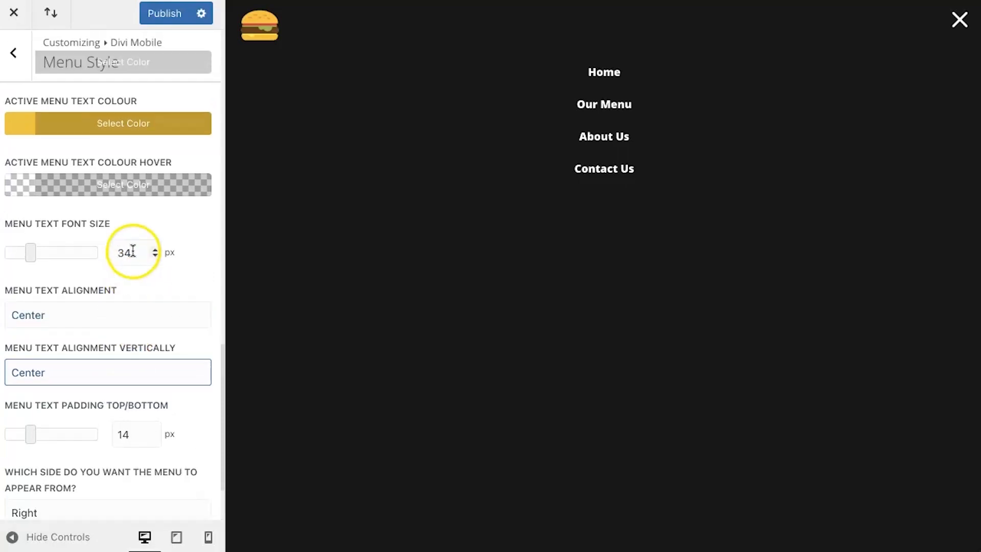
{"action": "left_click", "coordinate": [160, 15]}
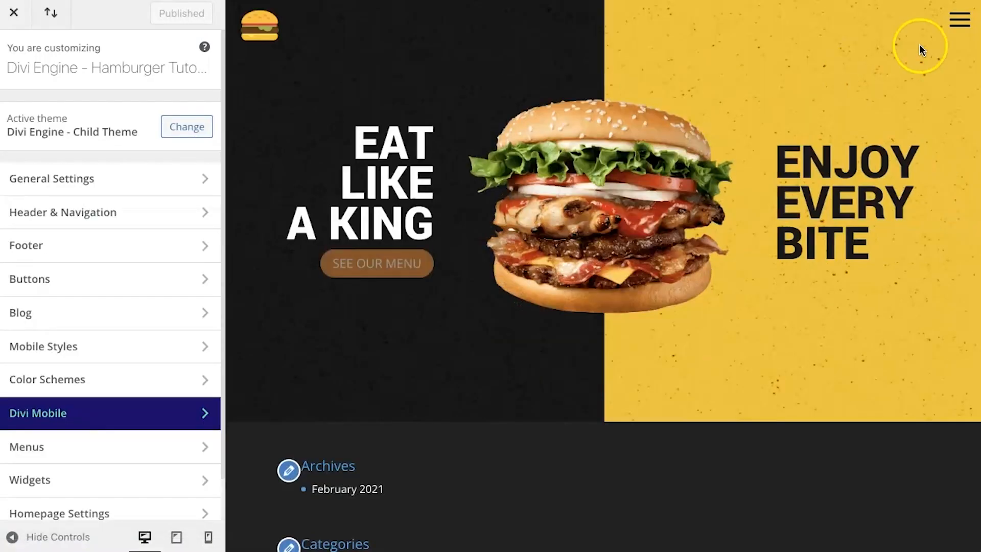
{"action": "left_click", "coordinate": [962, 25]}
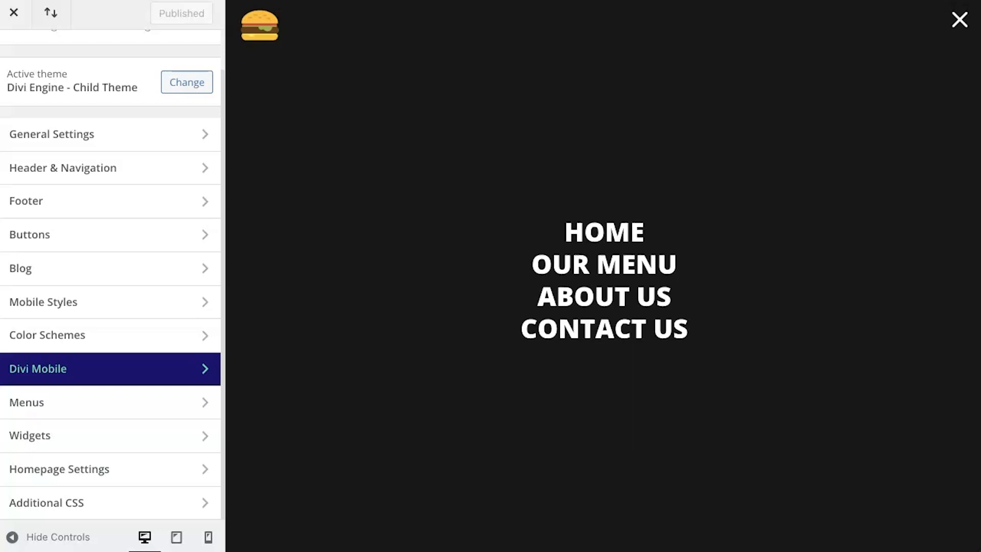
Step: Set the Extra Appearance font family to Yantramanav in Divi Mobile's Fullscreen Menu Style settings
{"action": "left_click", "coordinate": [143, 369]}
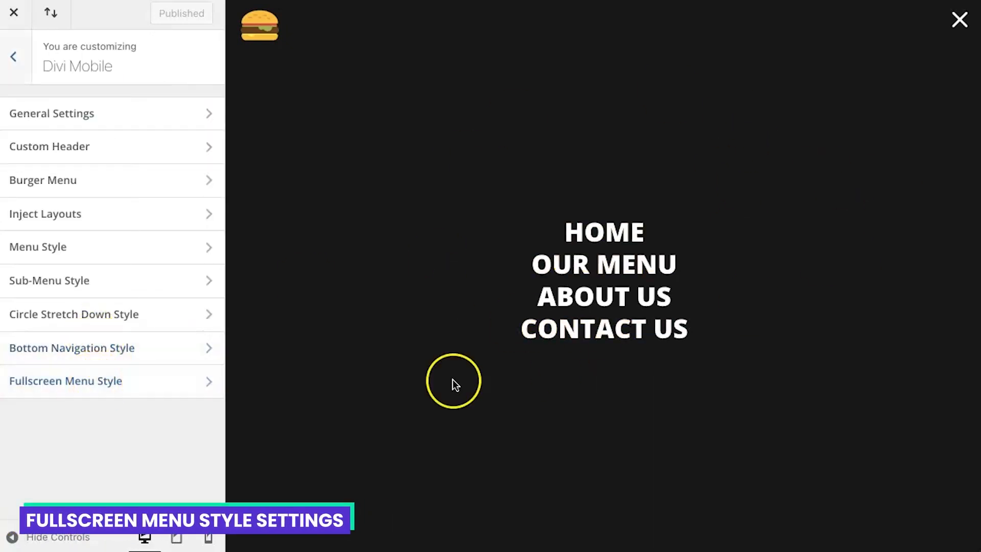
{"action": "left_click", "coordinate": [114, 378]}
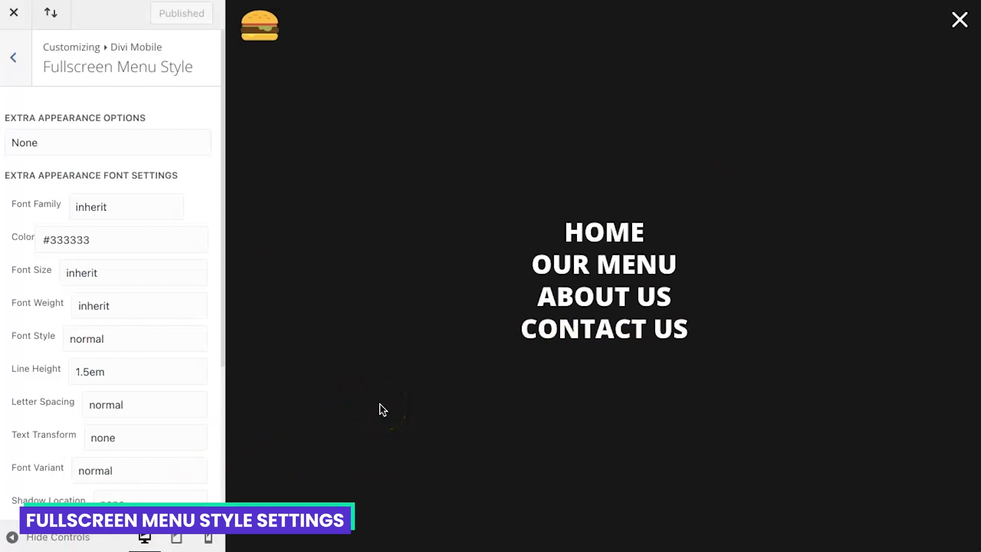
{"action": "left_click", "coordinate": [125, 209]}
{"action": "scroll", "coordinate": [175, 429], "scroll_direction": "down", "scroll_amount": 15}
{"action": "scroll", "coordinate": [177, 430], "scroll_direction": "down", "scroll_amount": 20}
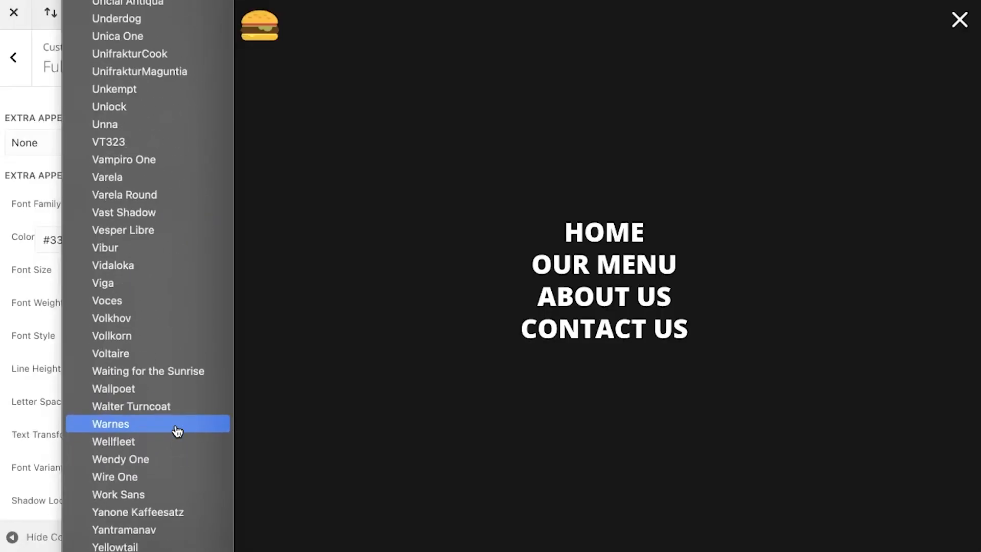
{"action": "left_click", "coordinate": [170, 529]}
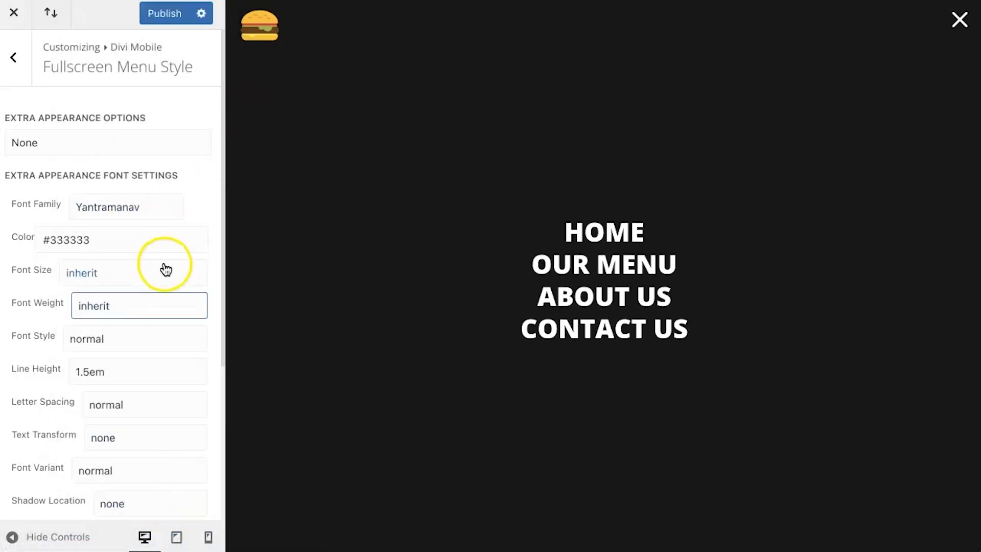
Step: Set the Extra Appearance font's weight to 800 and its Text Transform to uppercase
{"action": "left_click", "coordinate": [145, 304]}
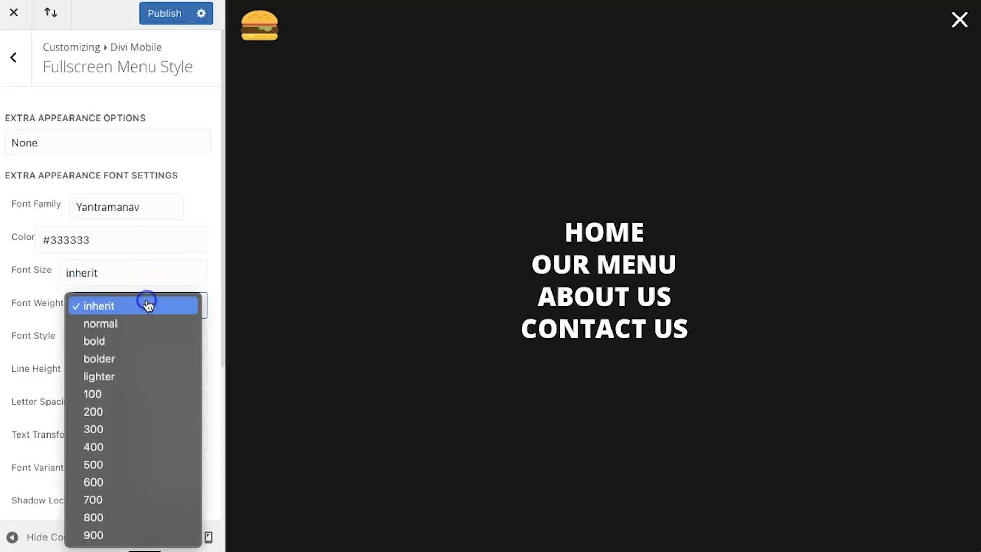
{"action": "left_click", "coordinate": [121, 520]}
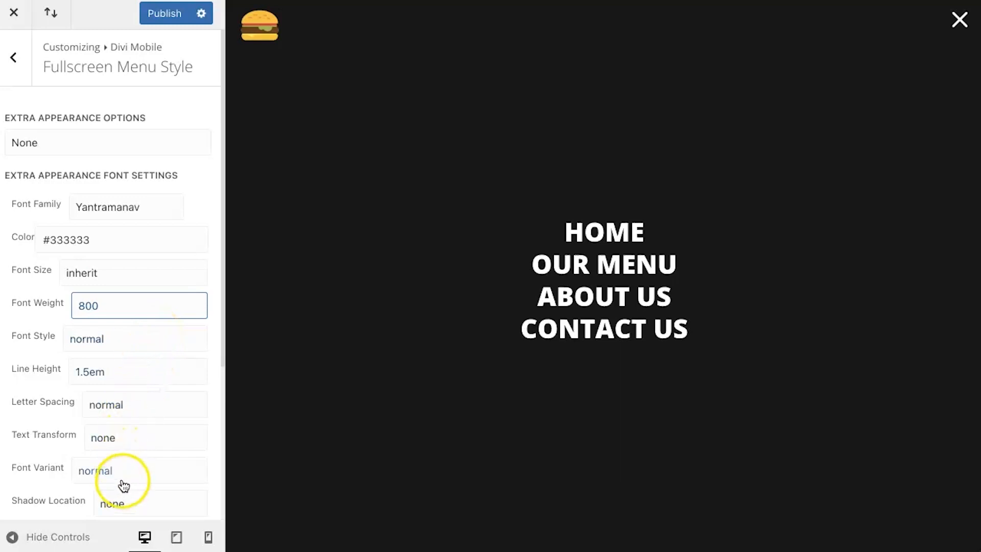
{"action": "scroll", "coordinate": [123, 485], "scroll_direction": "down", "scroll_amount": 2}
{"action": "left_click", "coordinate": [133, 375]}
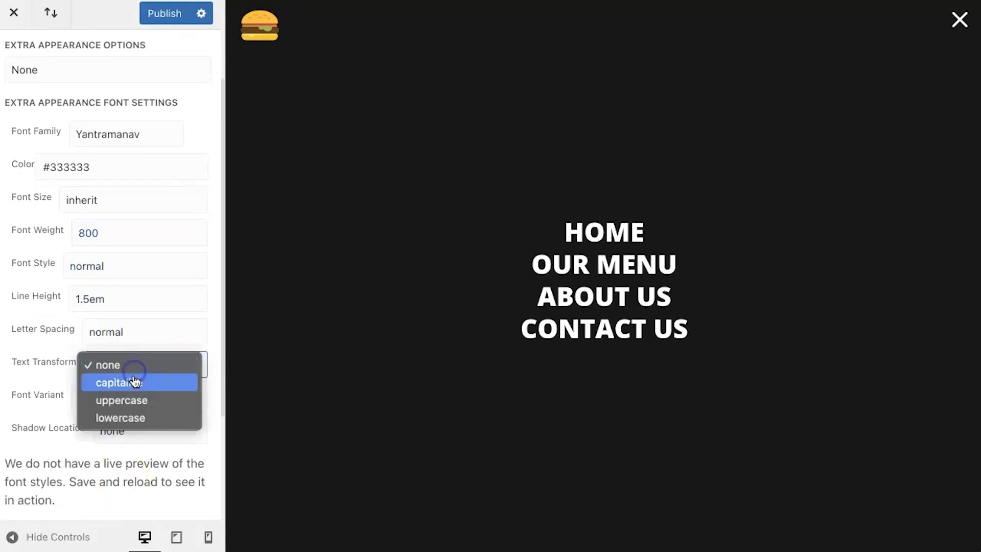
{"action": "left_click", "coordinate": [131, 400]}
Step: Set Extra Appearance Options to "Menu name behind item on hover"
{"action": "scroll", "coordinate": [130, 400], "scroll_direction": "down", "scroll_amount": 4}
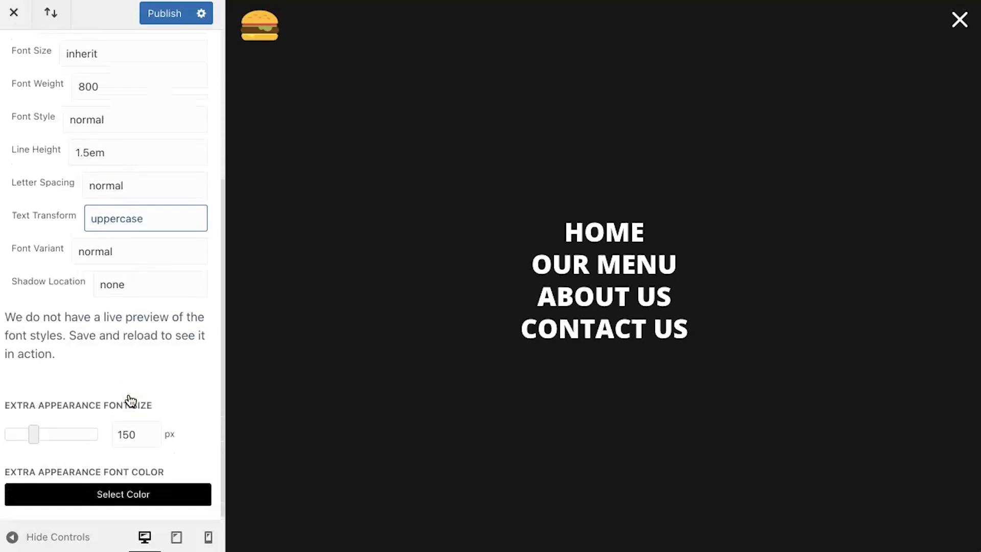
{"action": "scroll", "coordinate": [149, 361], "scroll_direction": "up", "scroll_amount": 5}
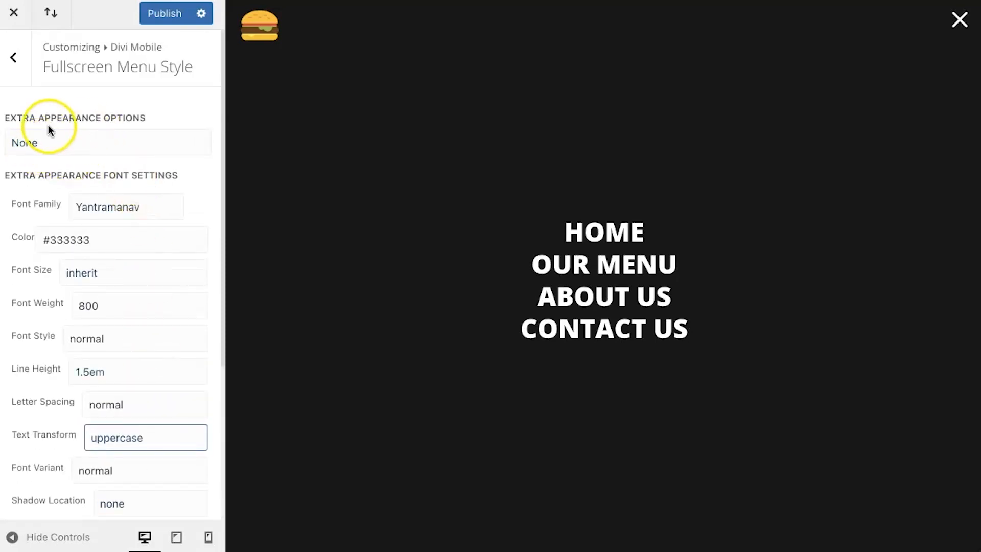
{"action": "left_click", "coordinate": [85, 152]}
{"action": "left_click", "coordinate": [131, 159]}
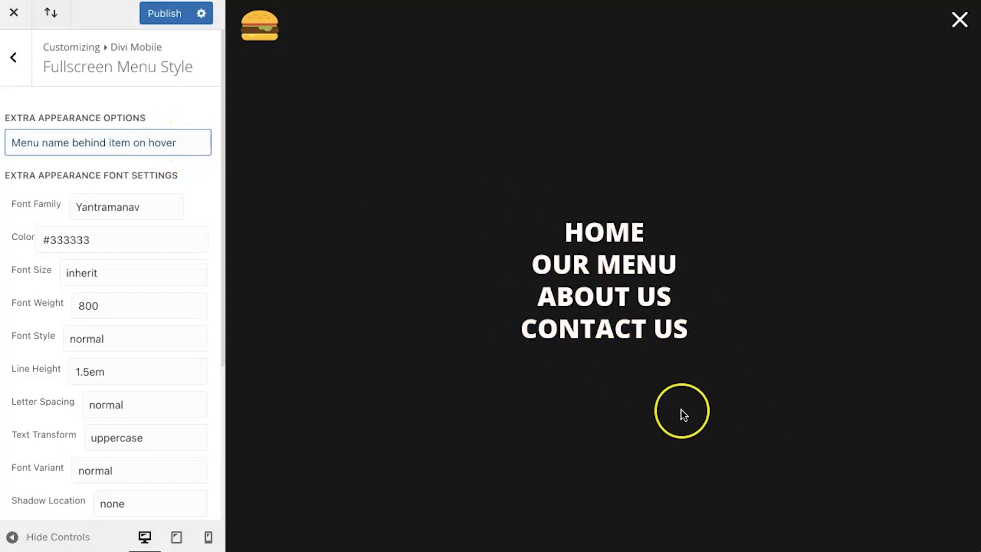
Step: Set the Extra Appearance Font Size to 200 px
{"action": "scroll", "coordinate": [145, 454], "scroll_direction": "down", "scroll_amount": 4}
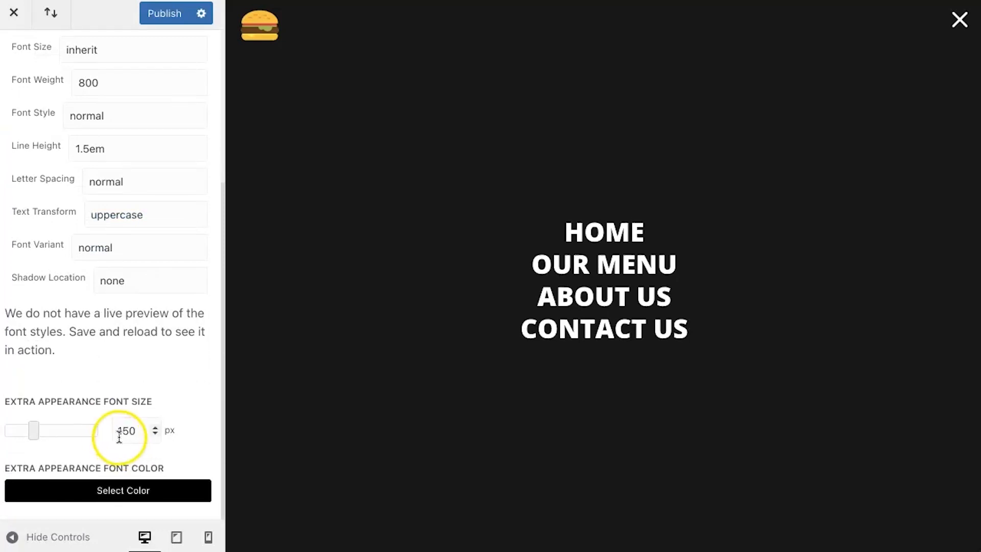
{"action": "left_click", "coordinate": [128, 435]}
{"action": "left_click_drag", "start_coordinate": [128, 435], "coordinate": [113, 437]}
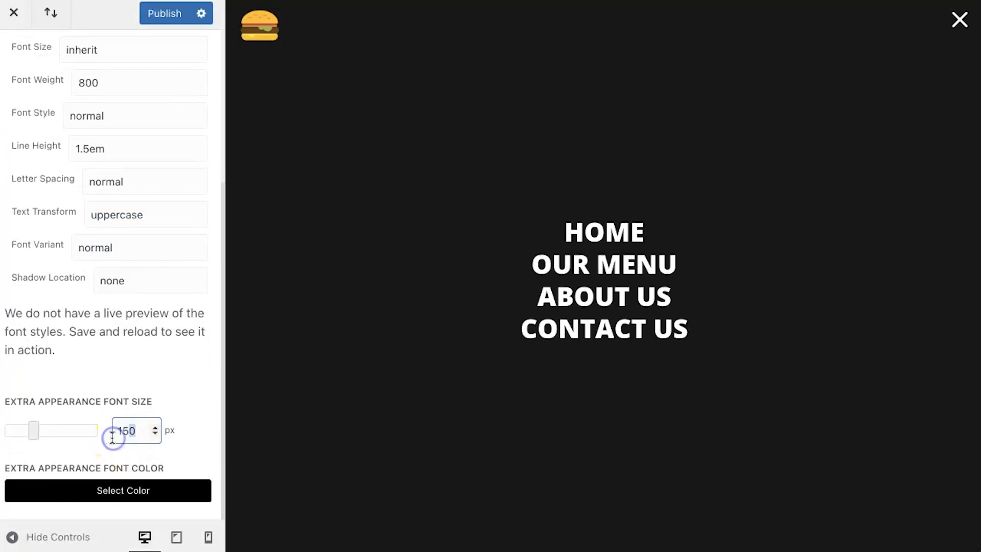
{"action": "type", "text": "200"}
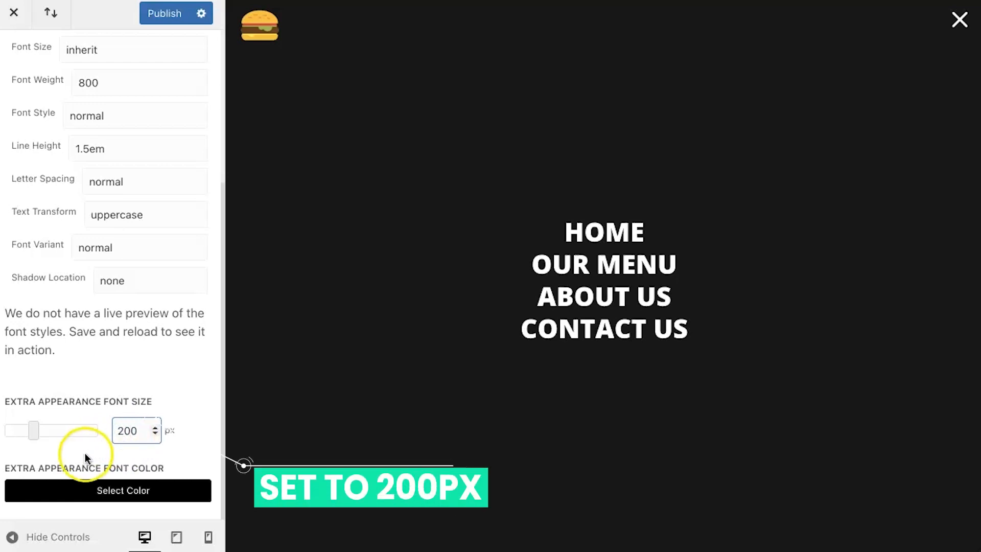
Step: Set the Extra Appearance Font Color to white with 0.1 opacity, rgba(255,255,255,0.1), and publish the changes
{"action": "left_click", "coordinate": [18, 490]}
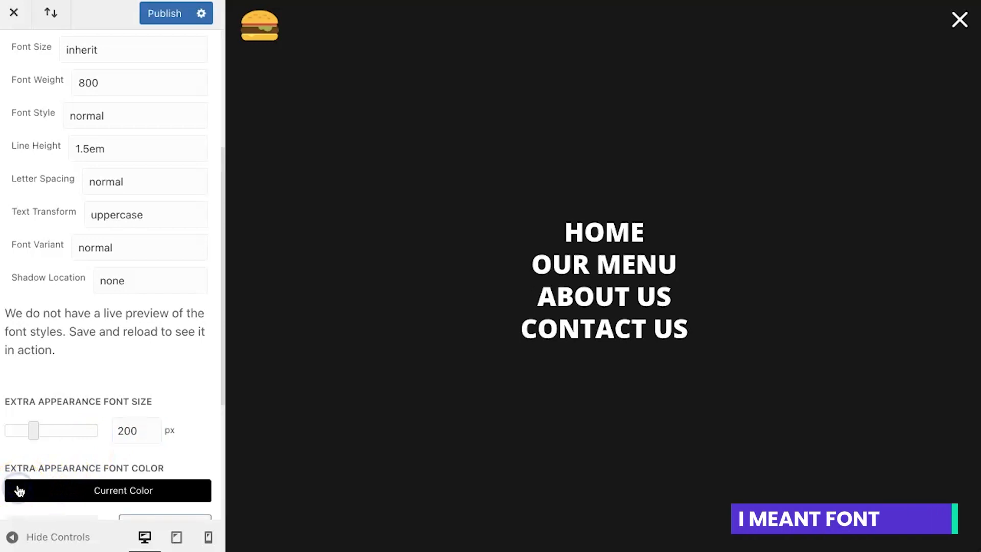
{"action": "scroll", "coordinate": [17, 490], "scroll_direction": "down", "scroll_amount": 5}
{"action": "left_click", "coordinate": [26, 491]}
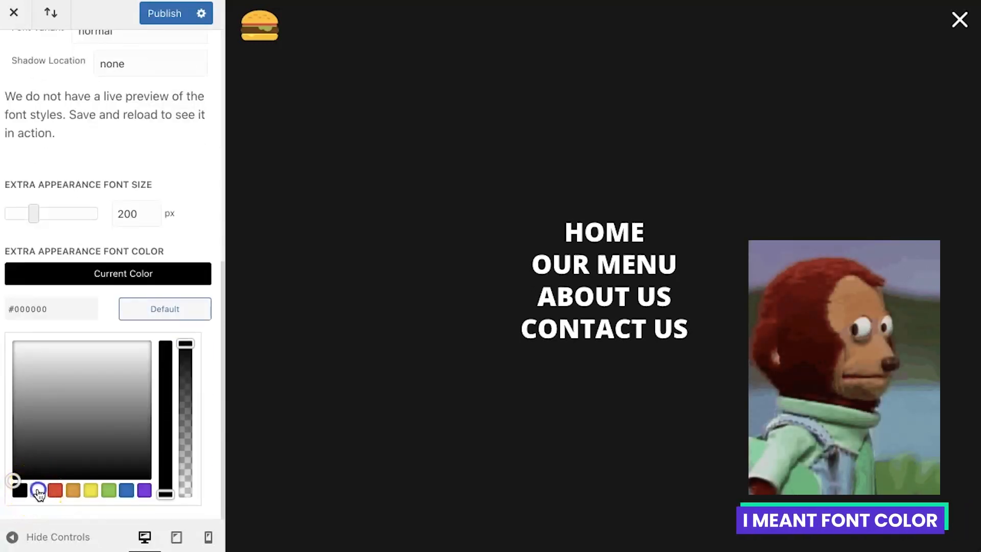
{"action": "left_click", "coordinate": [37, 490]}
{"action": "left_click_drag", "start_coordinate": [188, 345], "coordinate": [186, 486]}
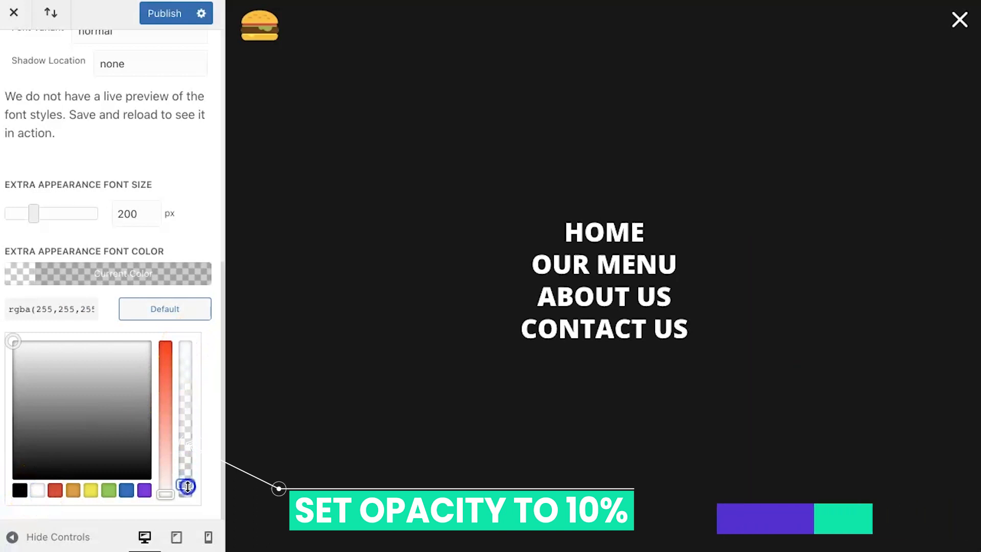
{"action": "left_click", "coordinate": [72, 302]}
{"action": "key", "text": "Right"}
{"action": "key", "text": "Right"}
{"action": "key", "text": "Right"}
{"action": "key", "text": "Right"}
{"action": "key", "text": "Right"}
{"action": "key", "text": "BackSpace"}
{"action": "key", "text": "BackSpace"}
{"action": "key", "text": "BackSpace"}
{"action": "type", "text": "1"}
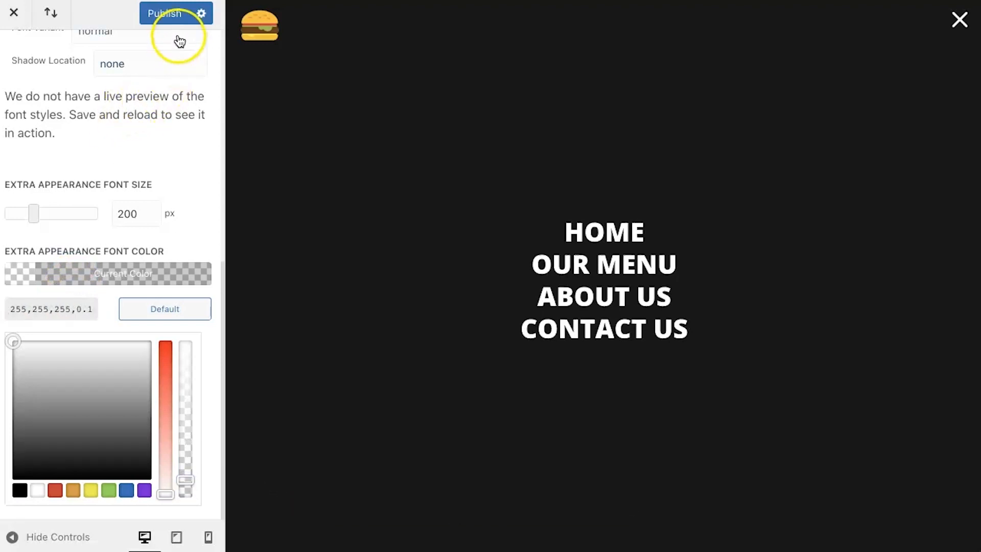
{"action": "left_click", "coordinate": [165, 16]}
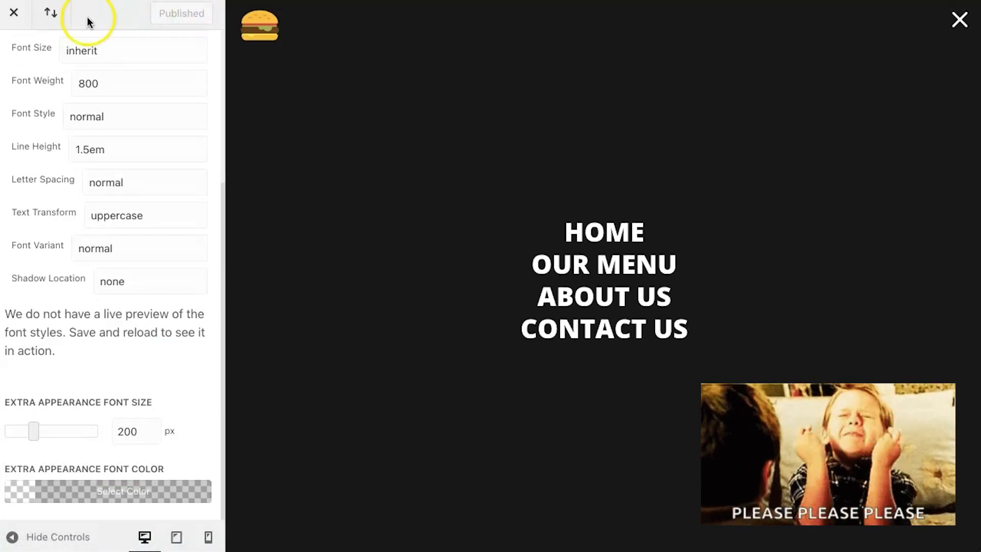
Step: Exit the customizer and check the fullscreen menu's opening, hover effect and closing on the live homepage
{"action": "left_click", "coordinate": [14, 23]}
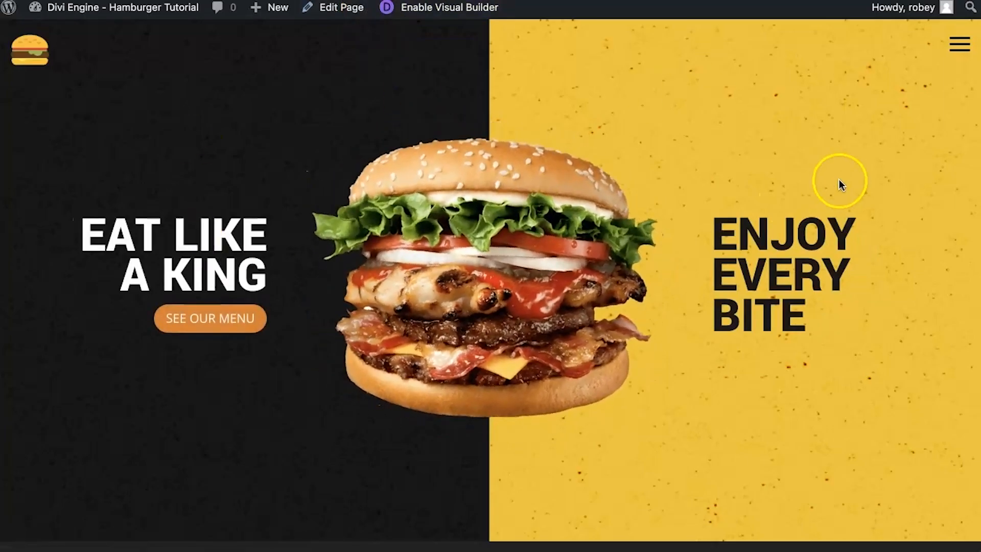
{"action": "left_click", "coordinate": [959, 44]}
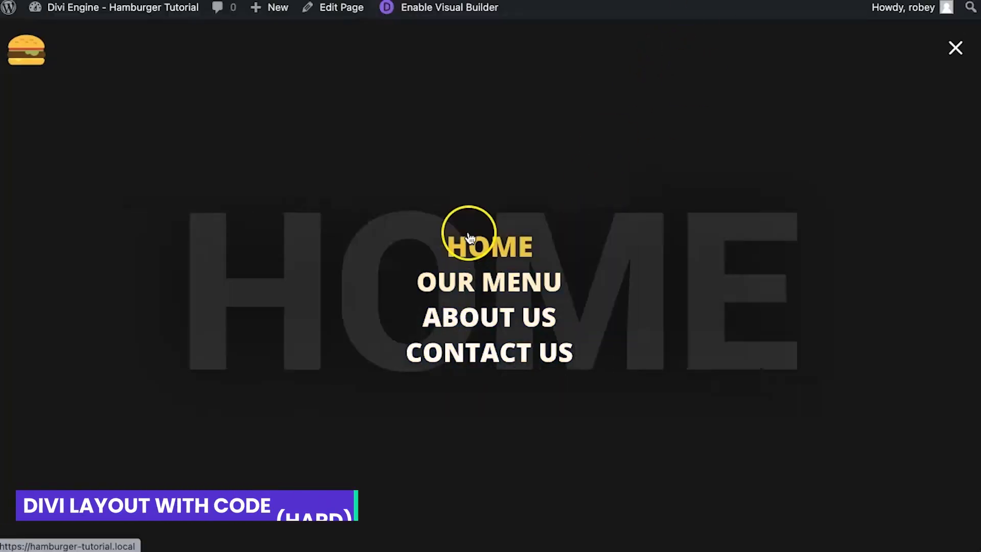
{"action": "left_click", "coordinate": [465, 236]}
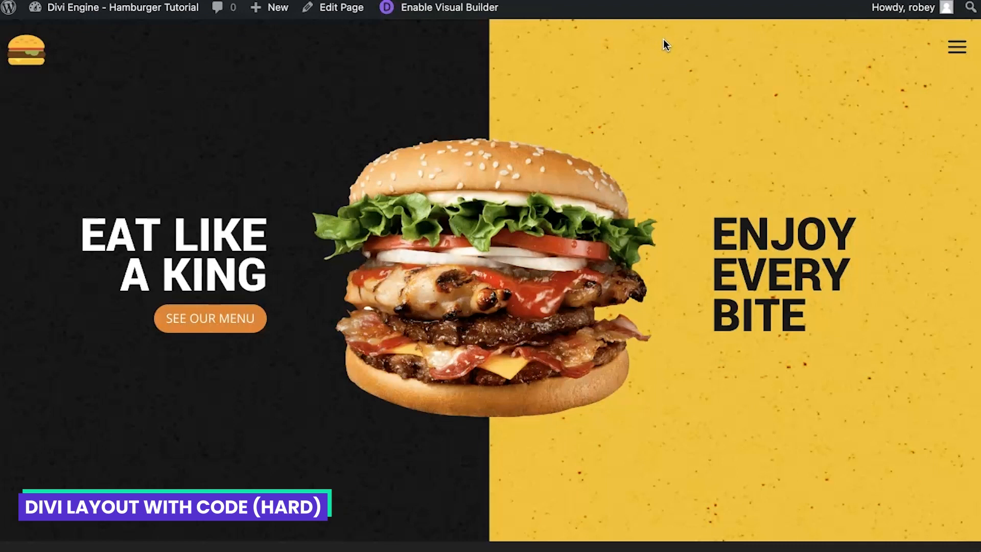
{"action": "left_click", "coordinate": [974, 50]}
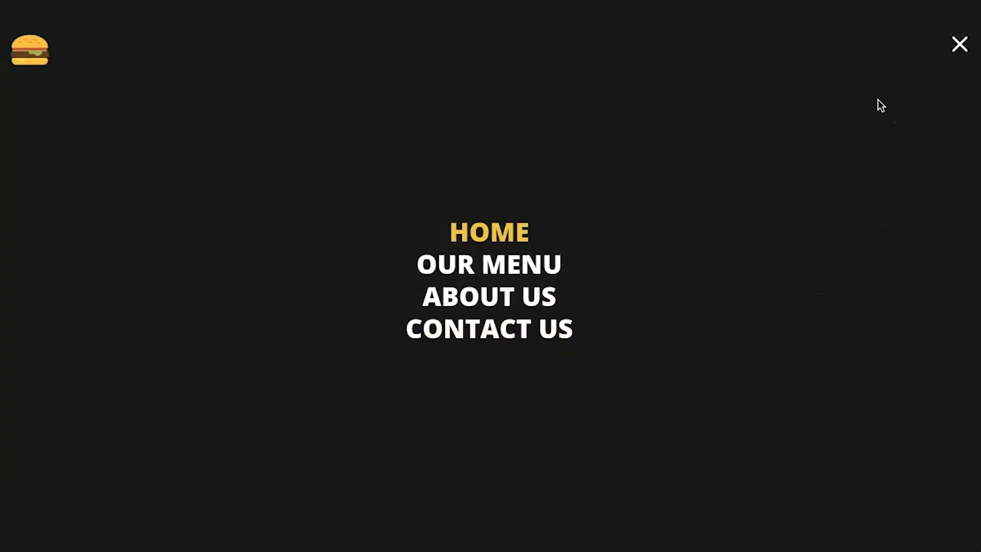
{"action": "left_click", "coordinate": [958, 46]}
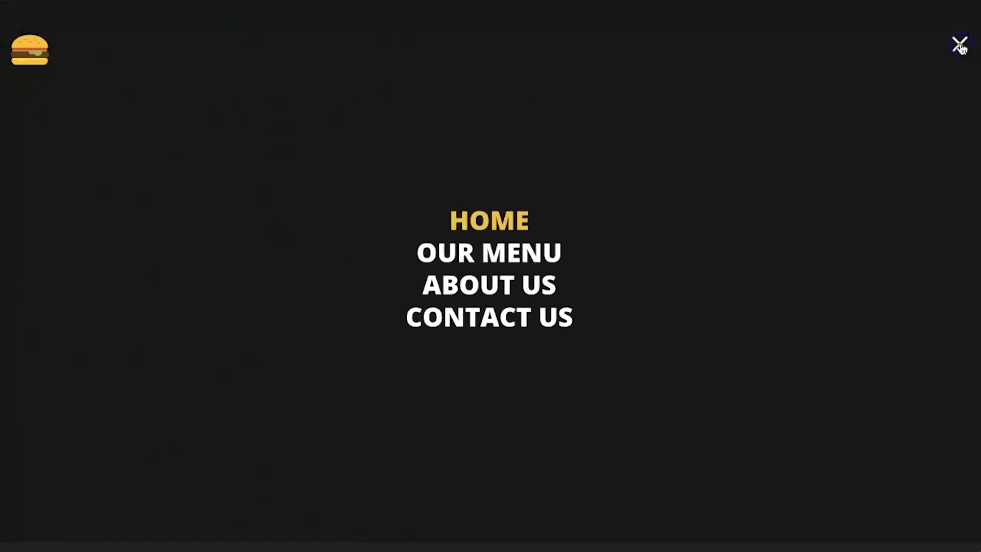
{"action": "left_click", "coordinate": [960, 46]}
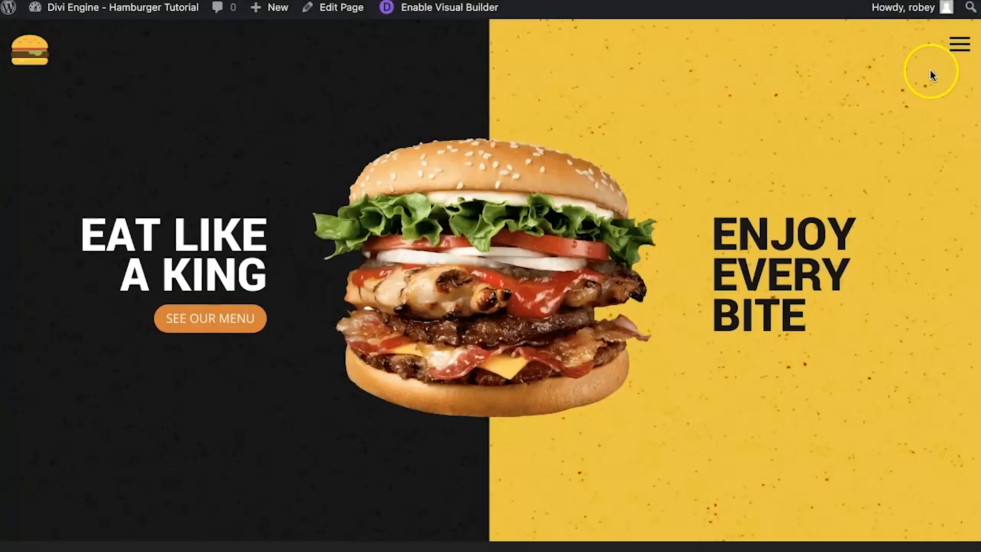